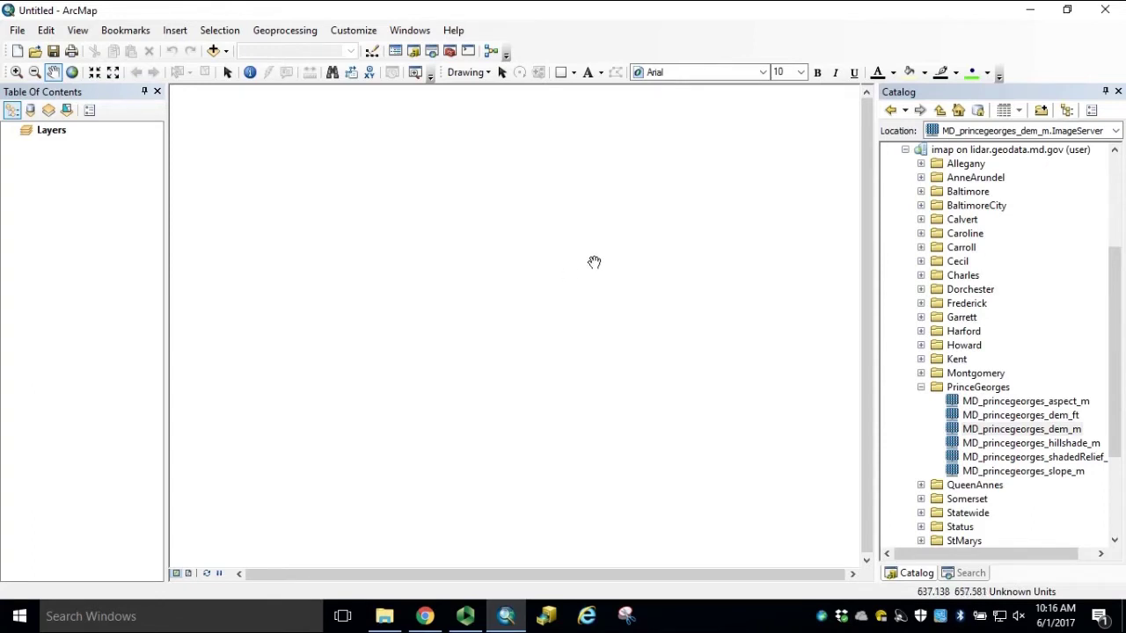
- Check in Customize > Extensions that Spatial Analyst is ticked, then close the list
click(361, 35)
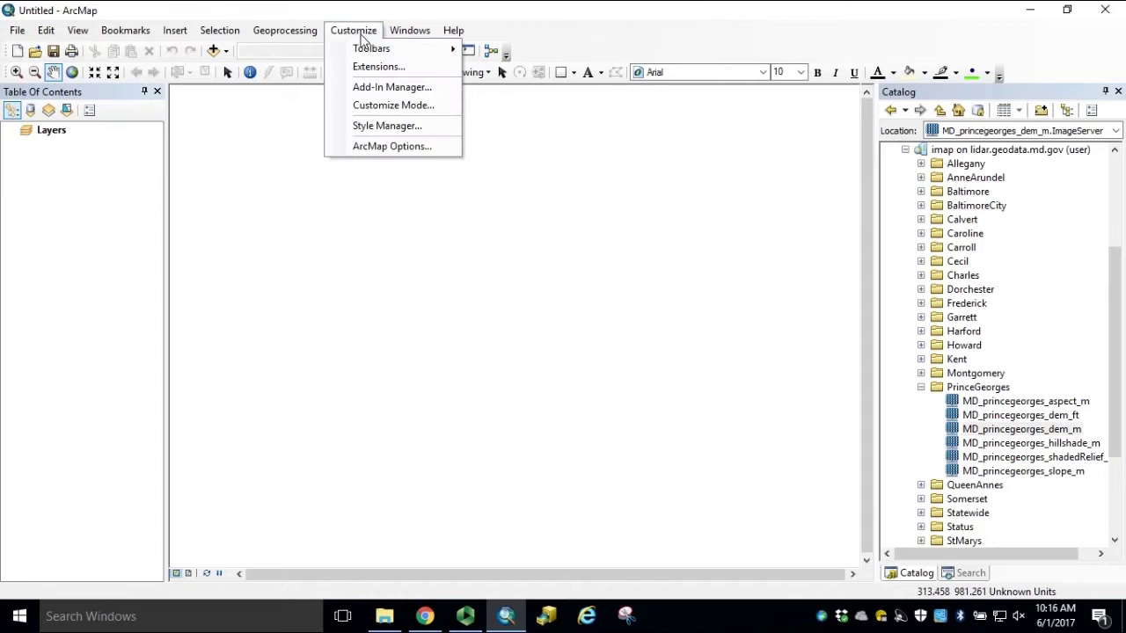
click(427, 70)
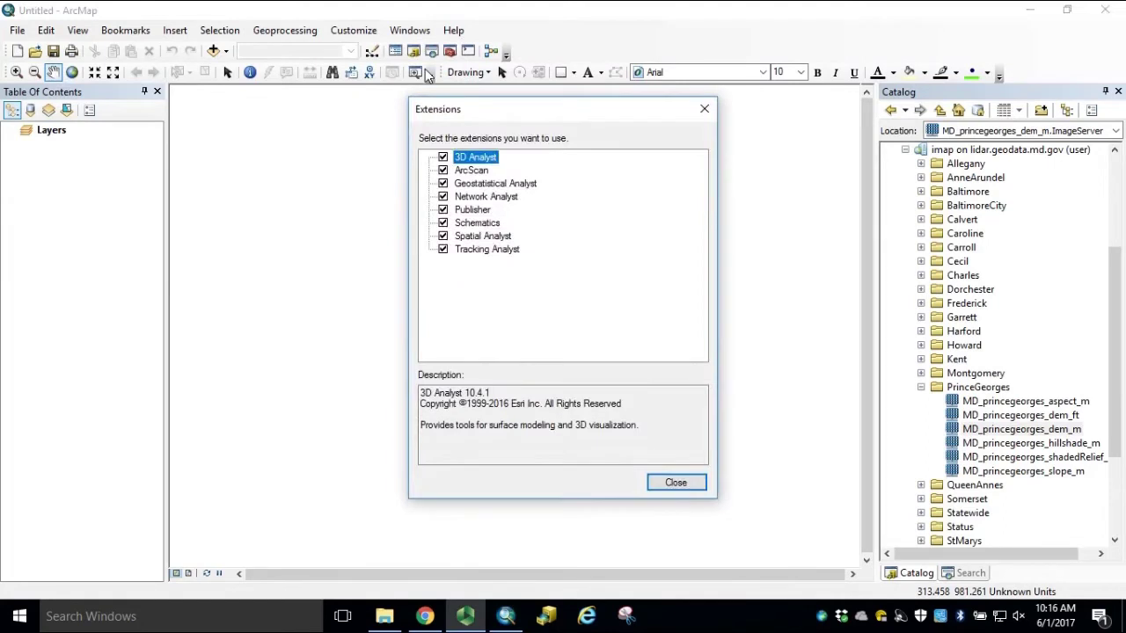
click(475, 236)
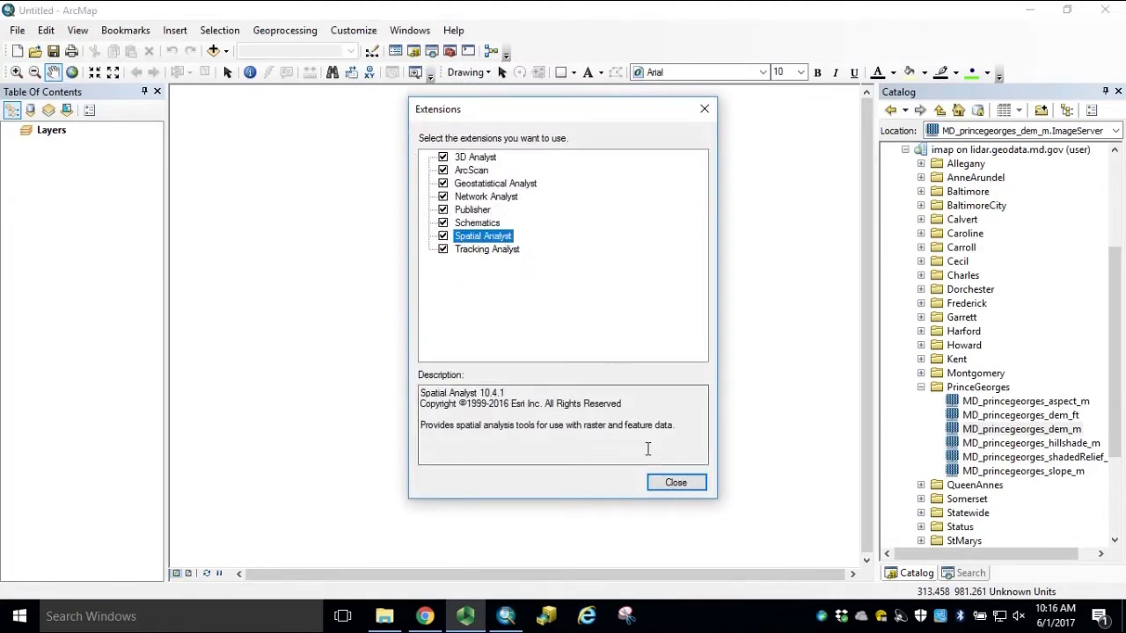
click(686, 489)
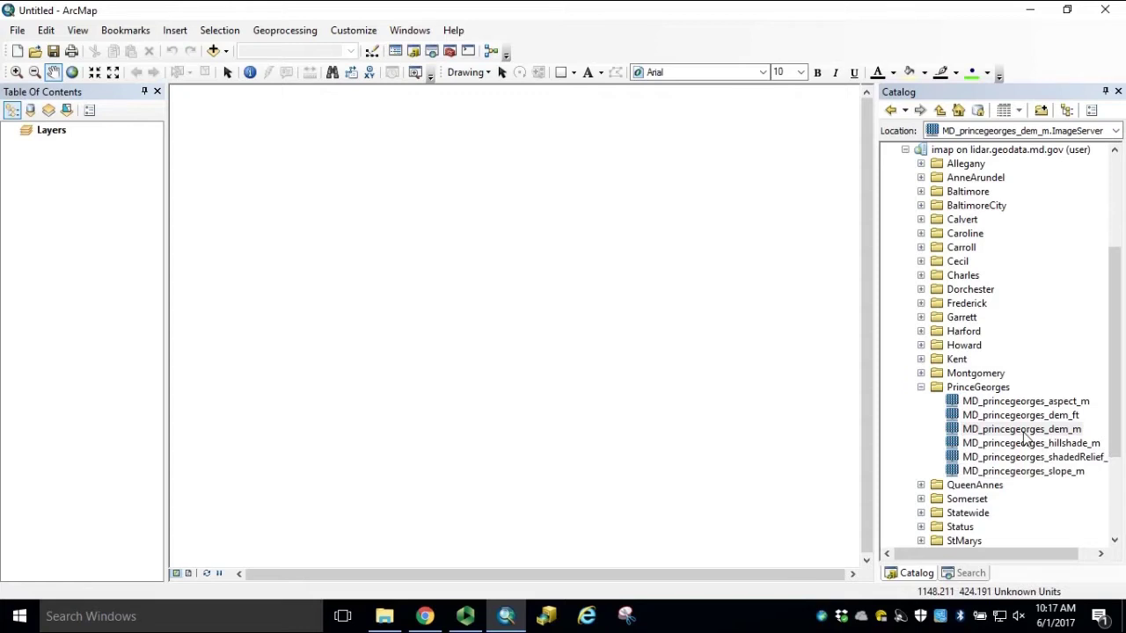
- Drag the MD_princegeorges_dem_m raster from the Catalog's PrinceGeorges folder onto the map
click(1010, 431)
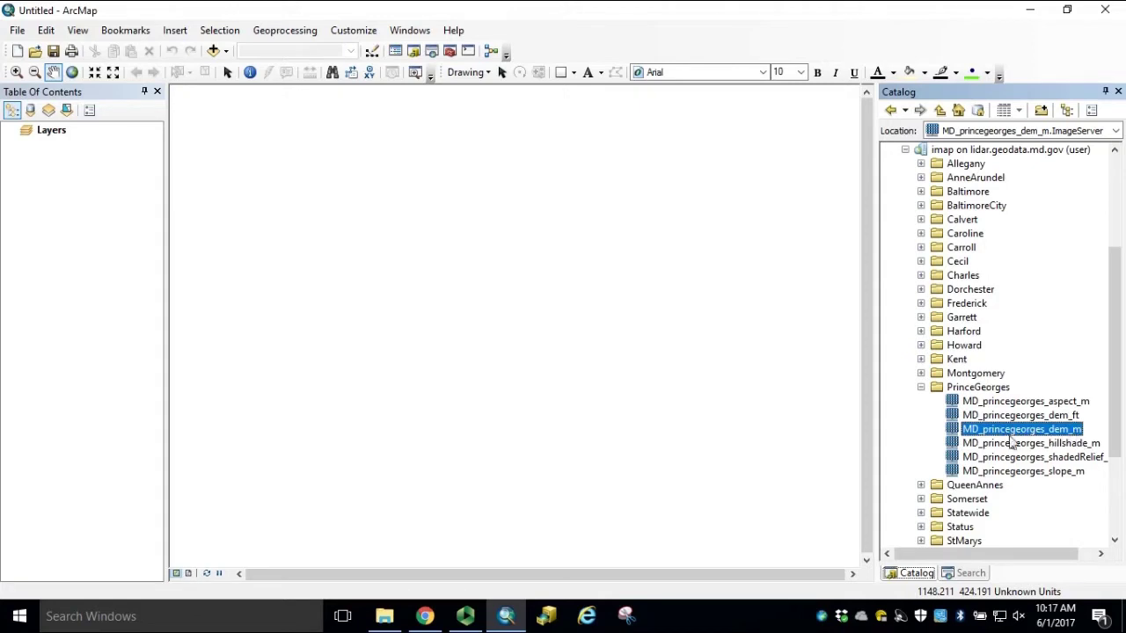
drag(1018, 440, 556, 429)
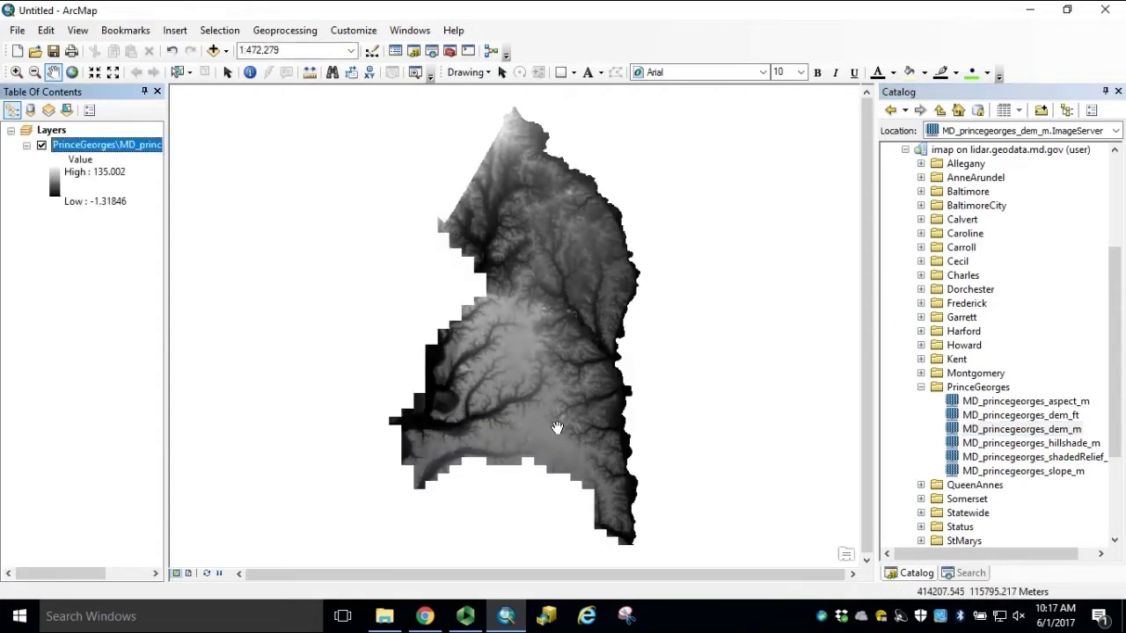
- Use Go To XY in Decimal Degrees to add a point at -76.815145, 38.868287 and zoom to it
click(369, 74)
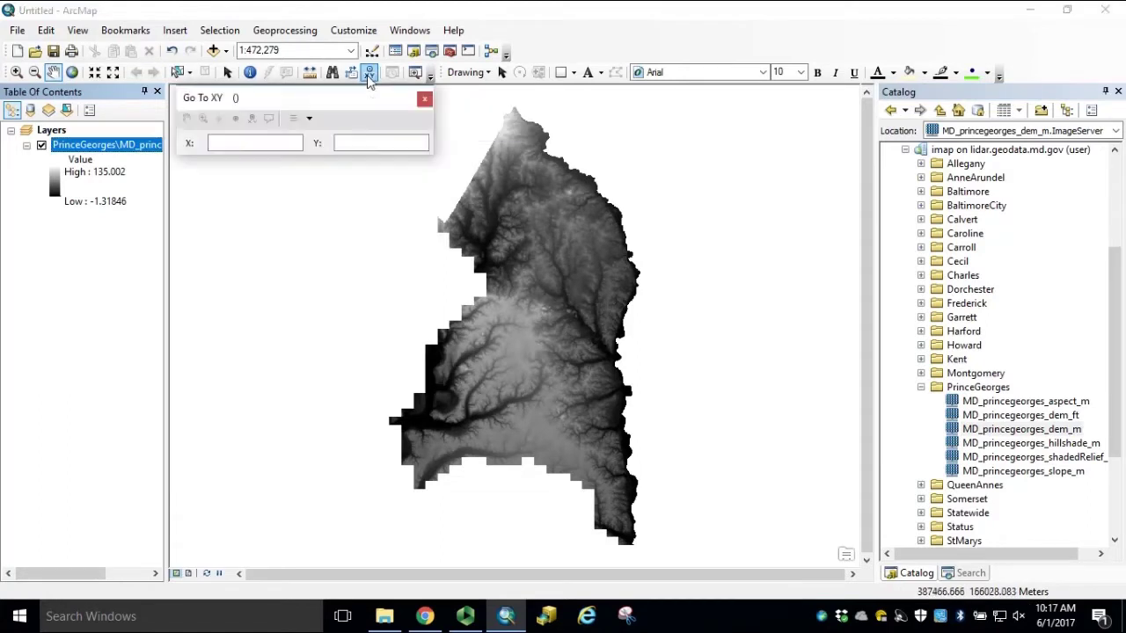
click(309, 120)
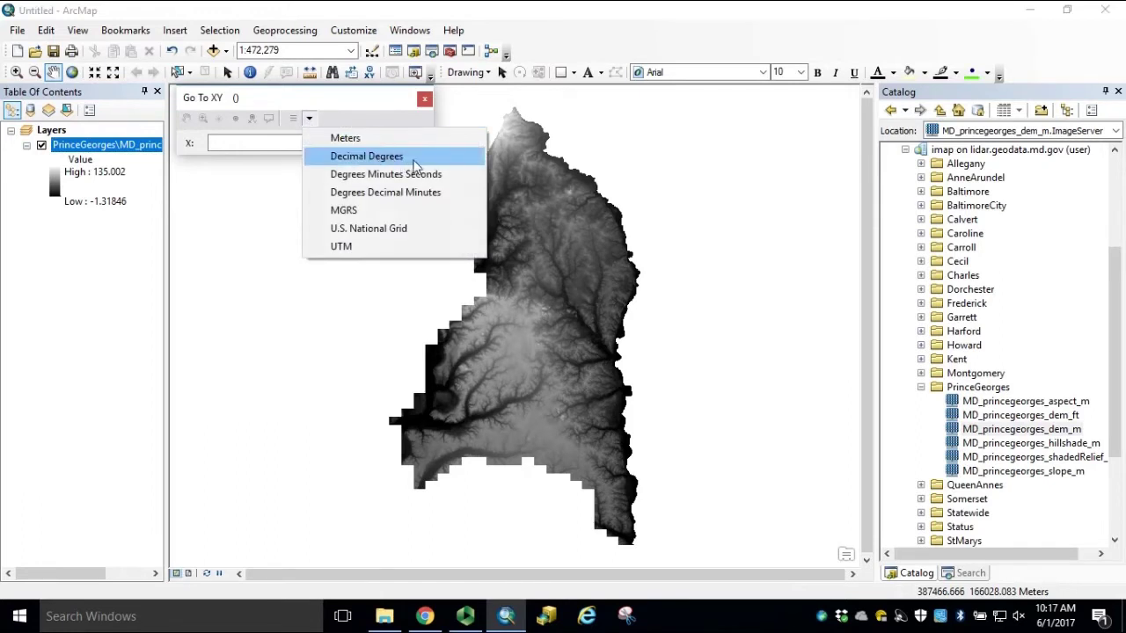
click(417, 164)
click(282, 150)
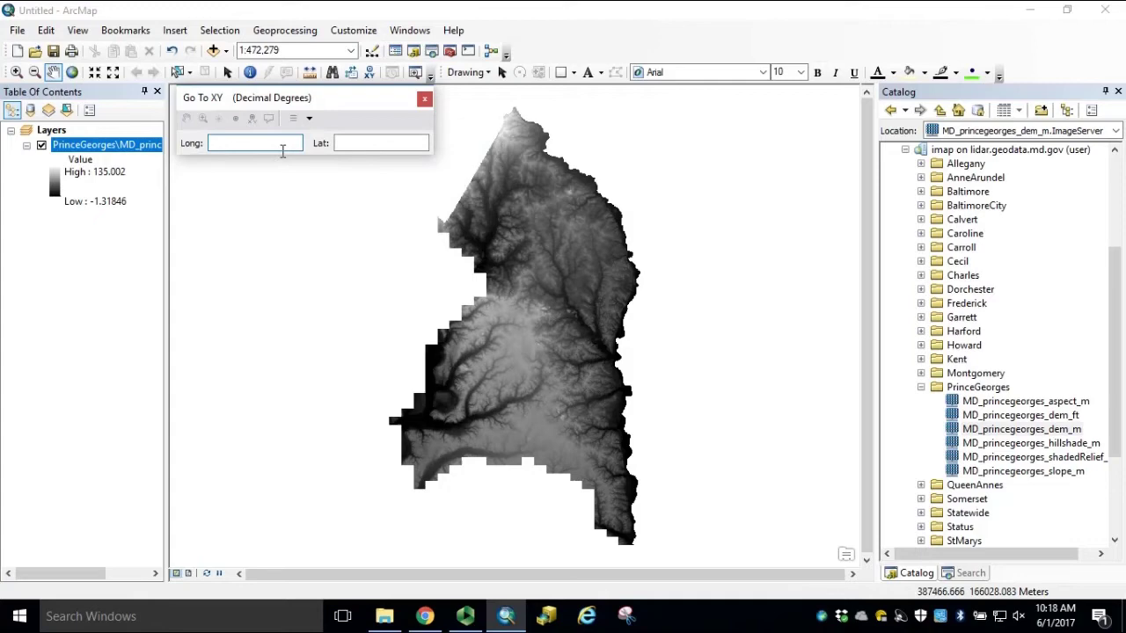
text(-76.815145)
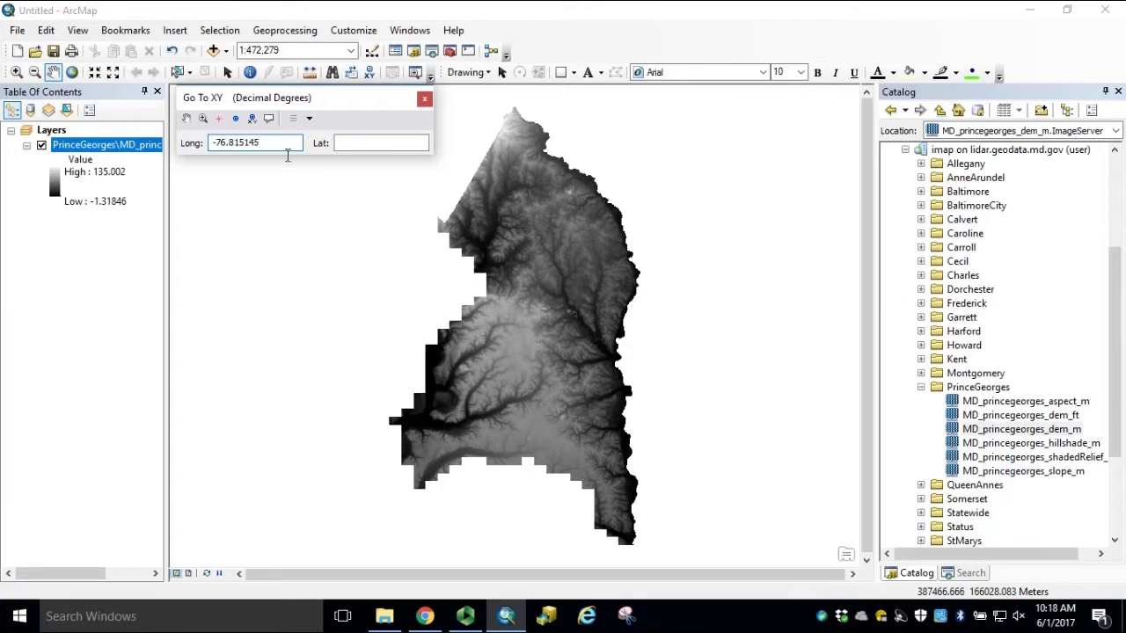
click(359, 146)
text(38.)
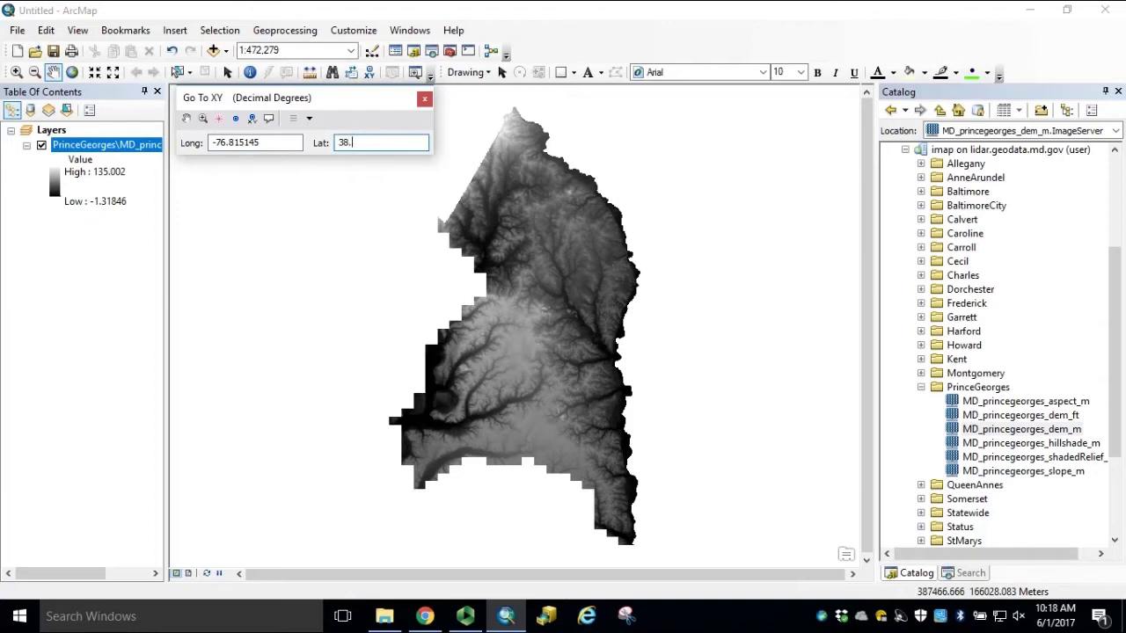
text(868287)
click(238, 124)
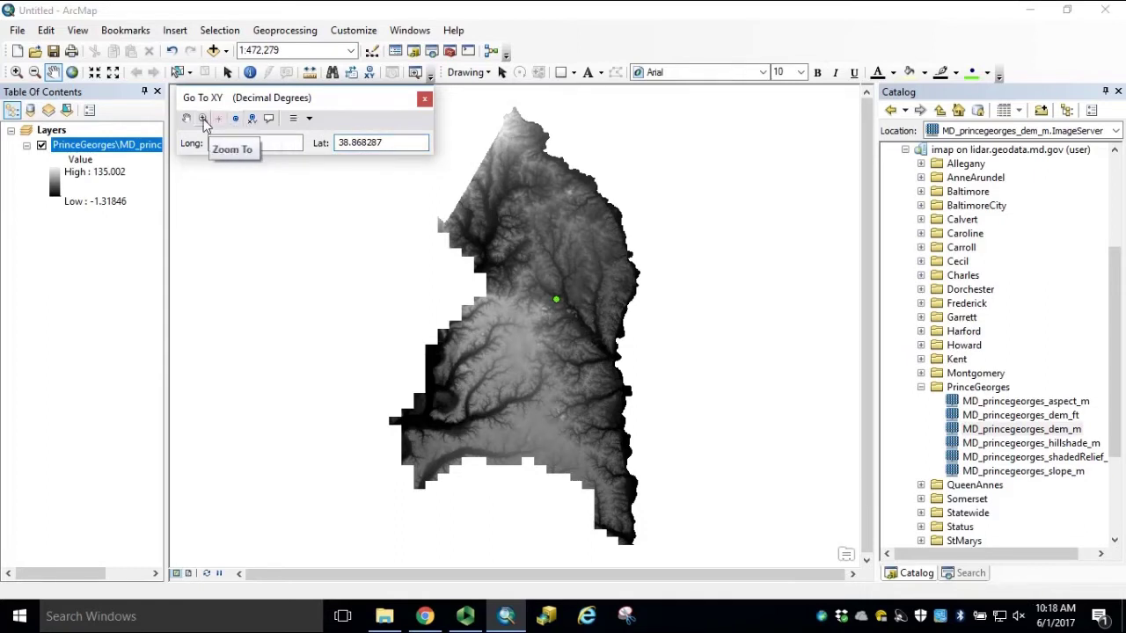
click(203, 120)
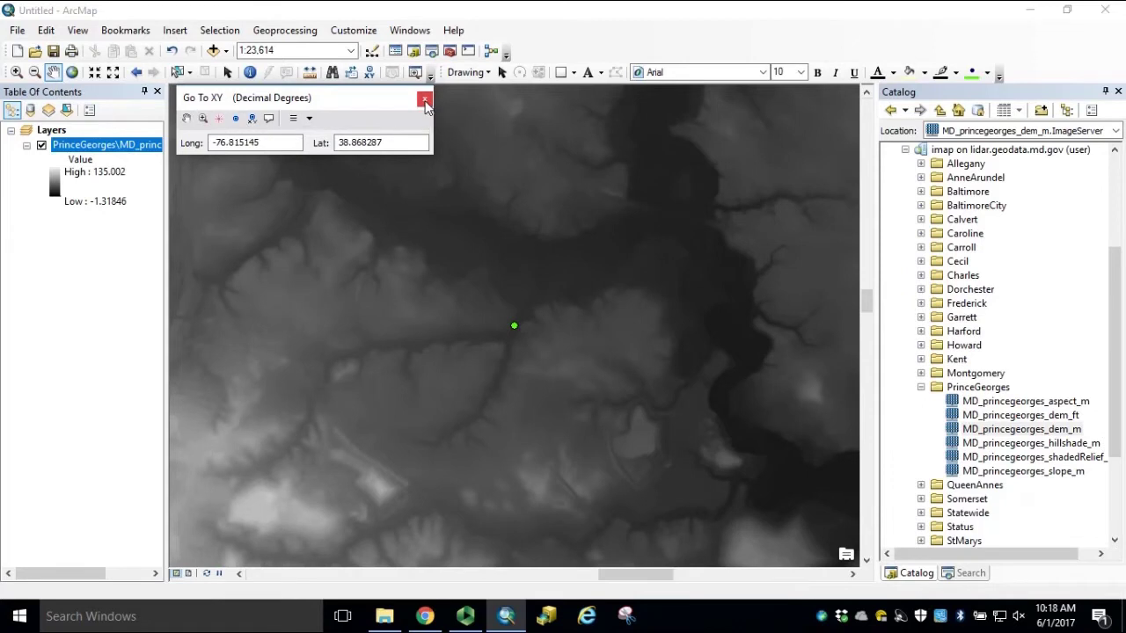
- Convert the point graphic to features, setting the output to Tutorial\Watershed\PourPoint.shp
click(425, 100)
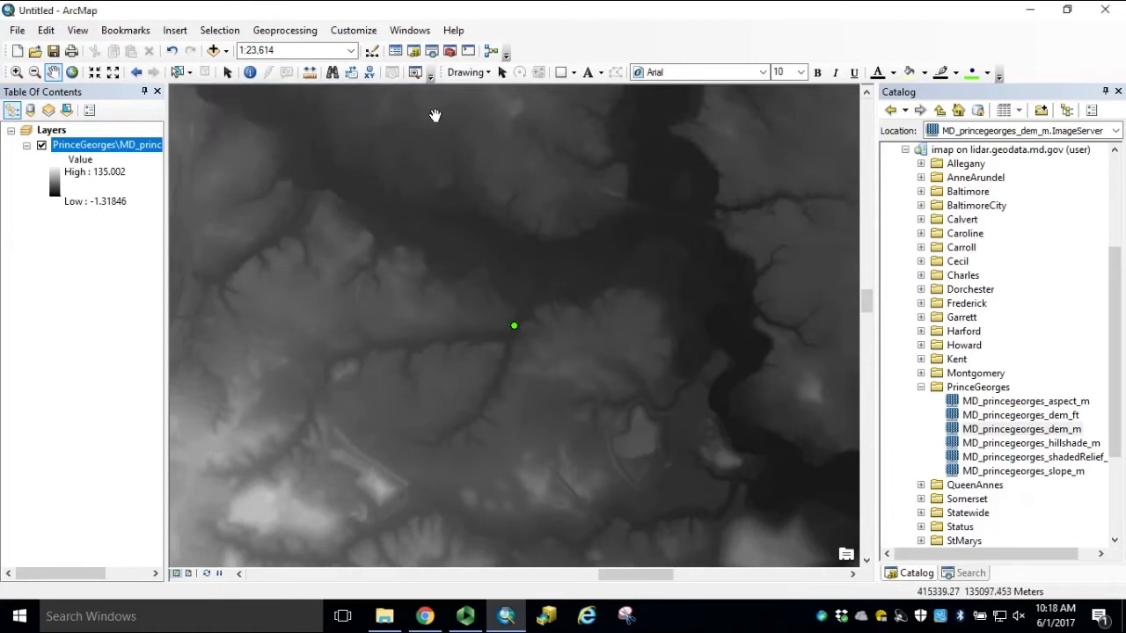
click(488, 73)
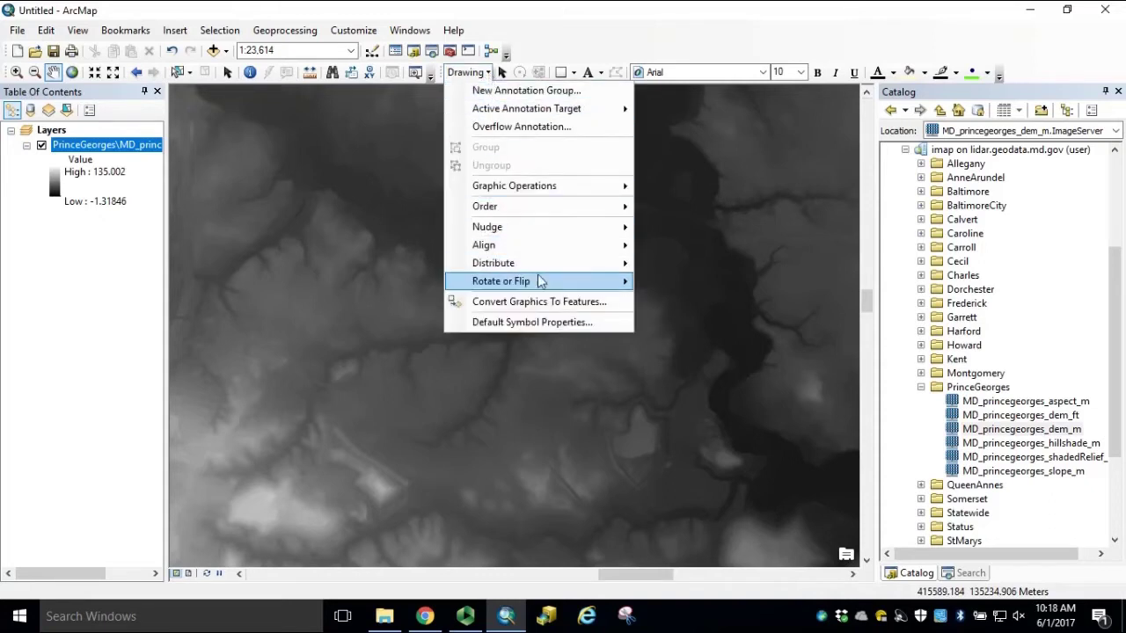
click(554, 304)
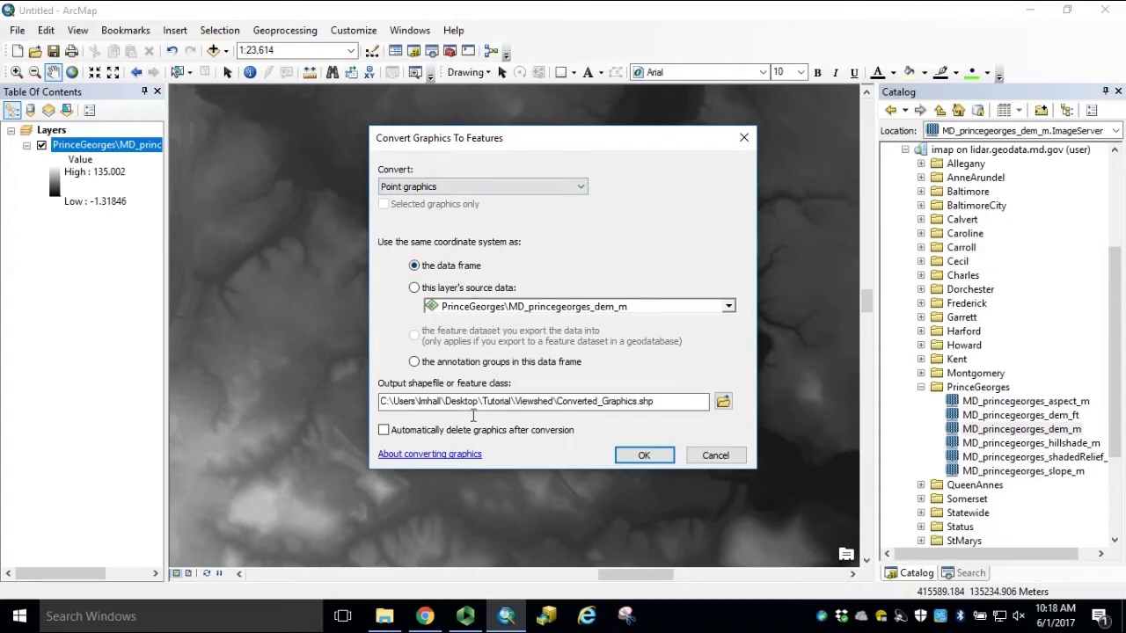
click(723, 403)
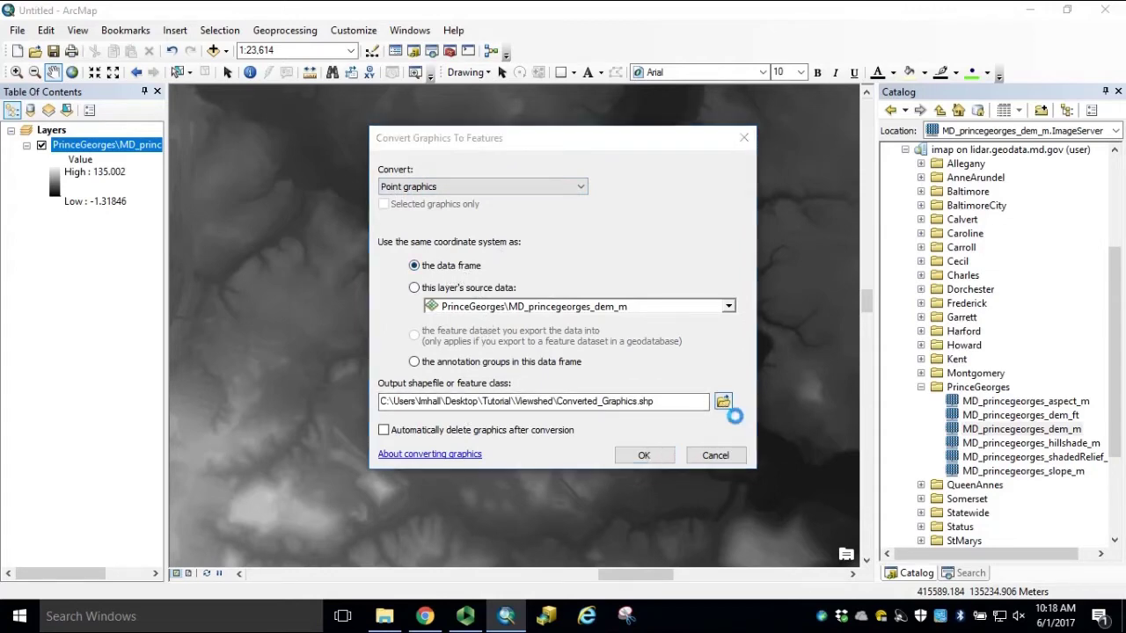
click(565, 200)
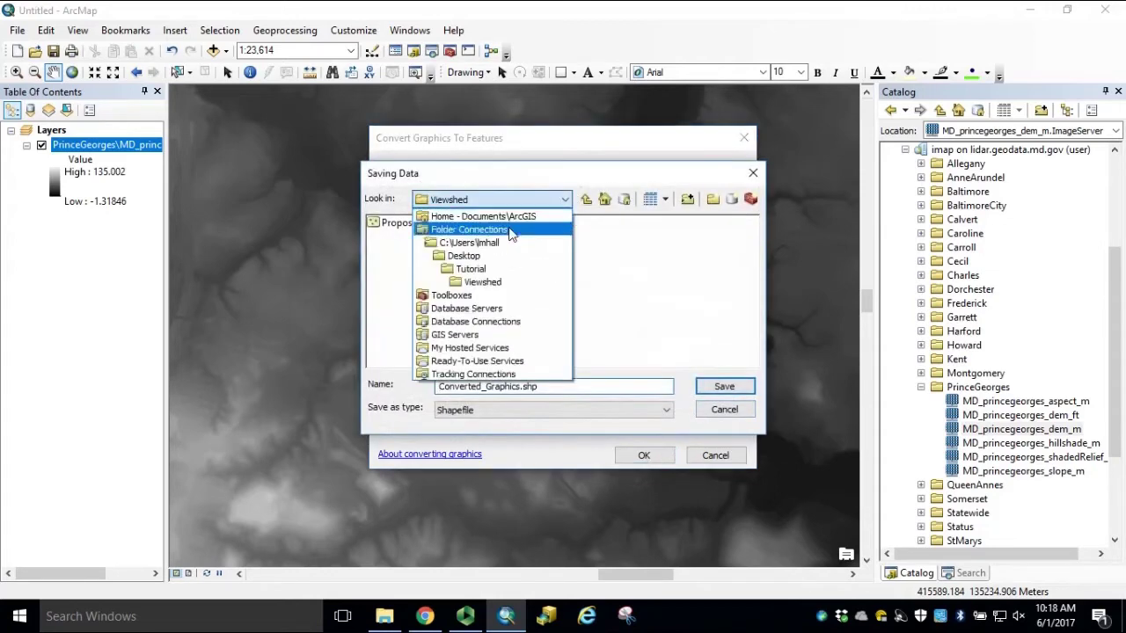
click(473, 268)
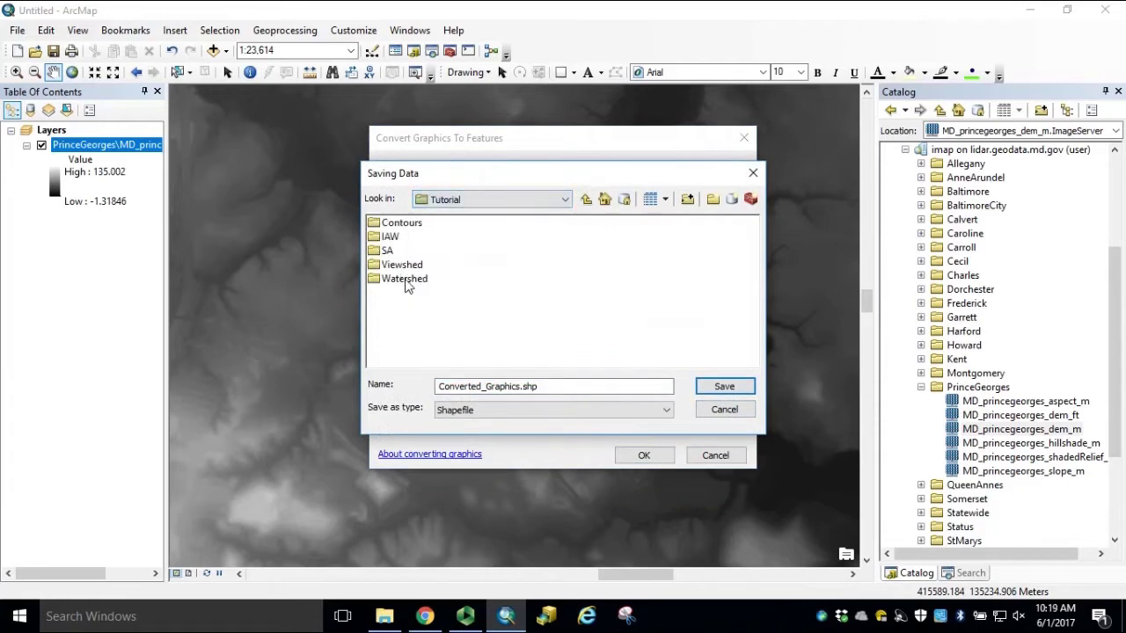
double_click(405, 279)
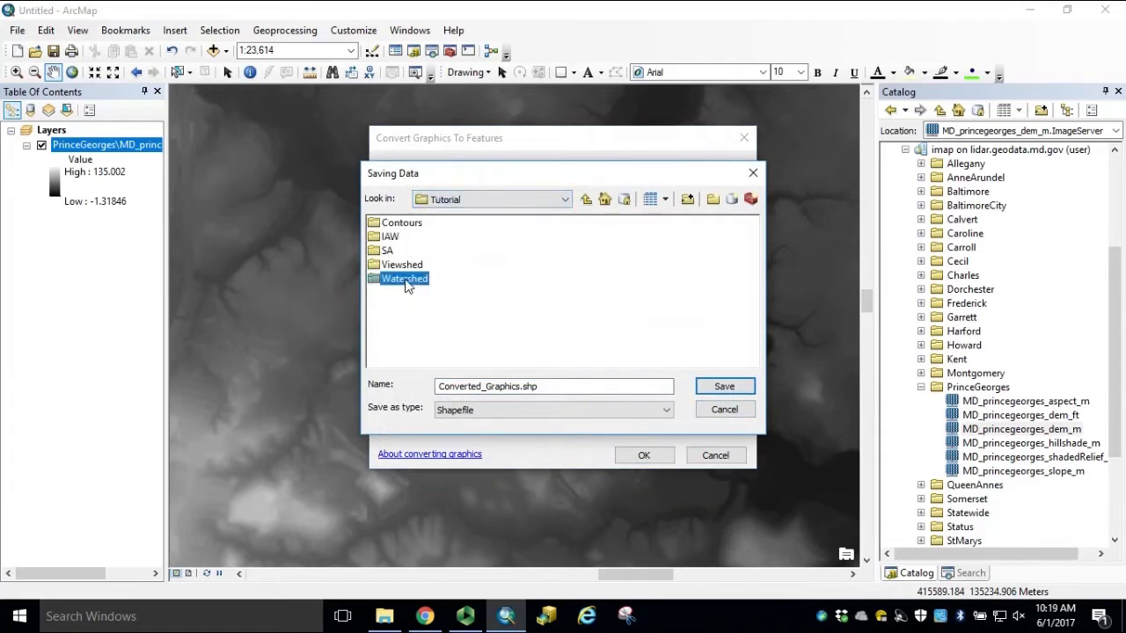
double_click(523, 387)
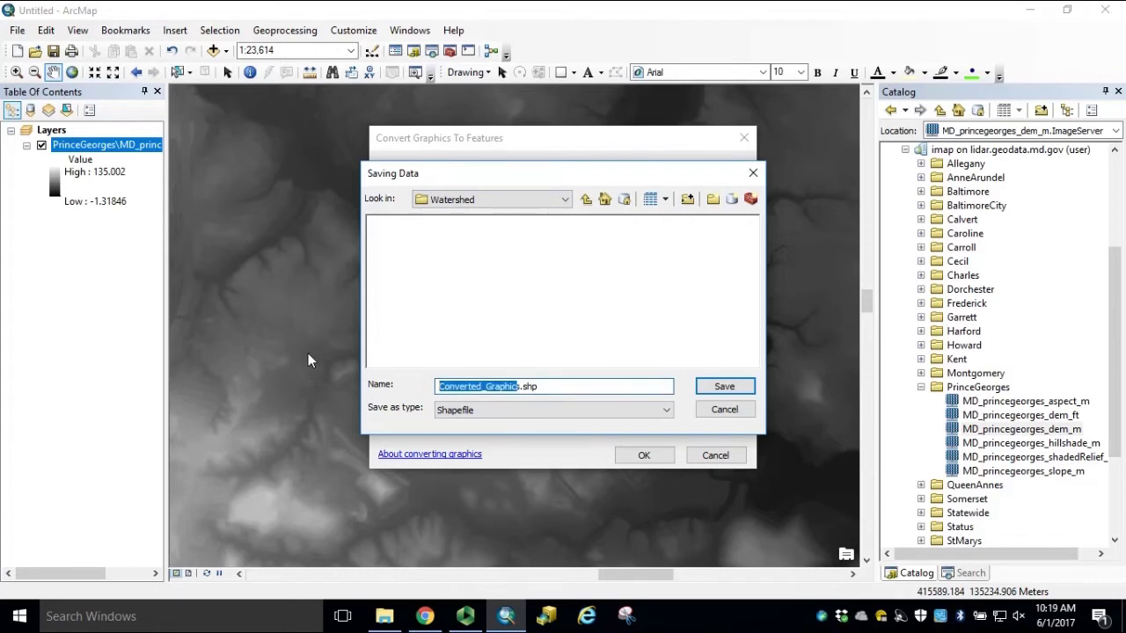
key(BackSpace)
text(Pou)
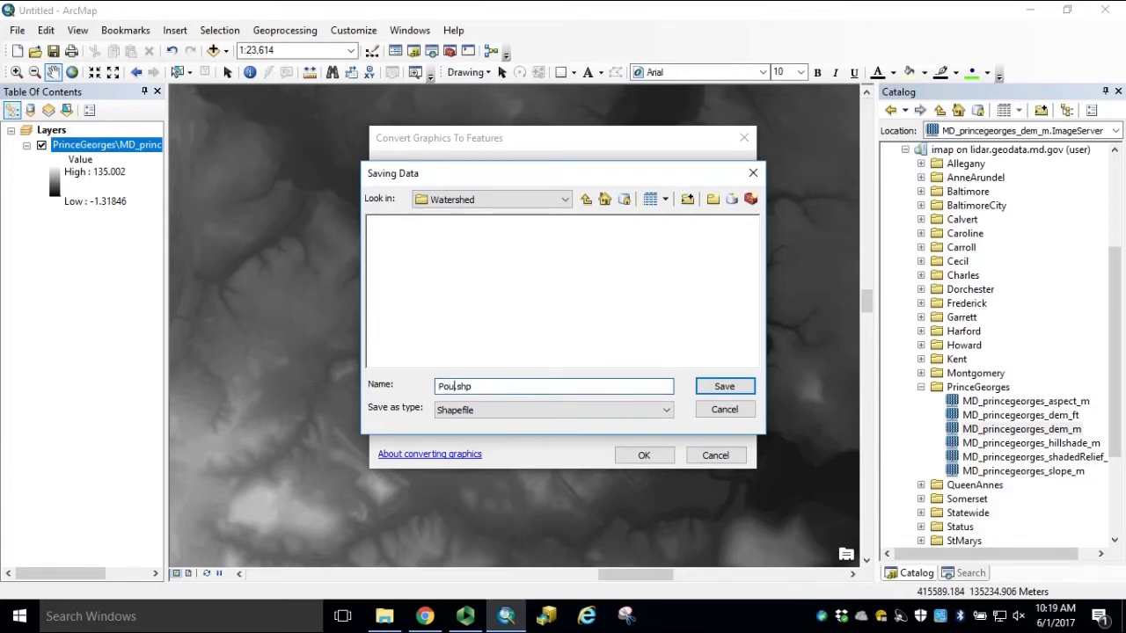
text(rPoint)
click(720, 389)
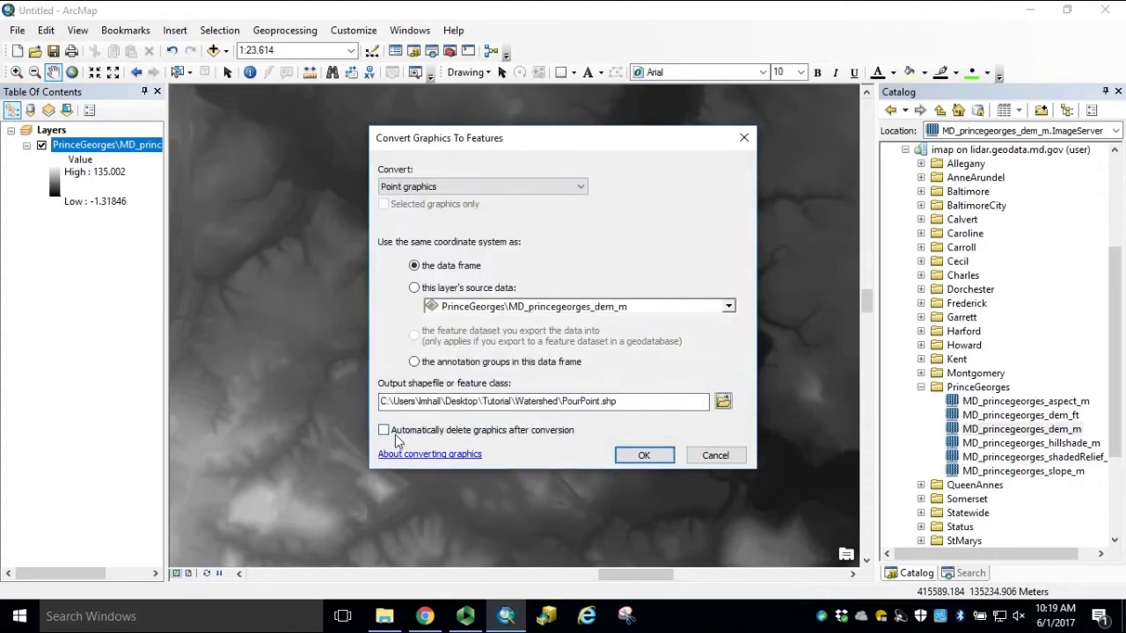
- Delete the graphic after conversion, run it, and add PourPoint to the map
click(385, 431)
click(661, 464)
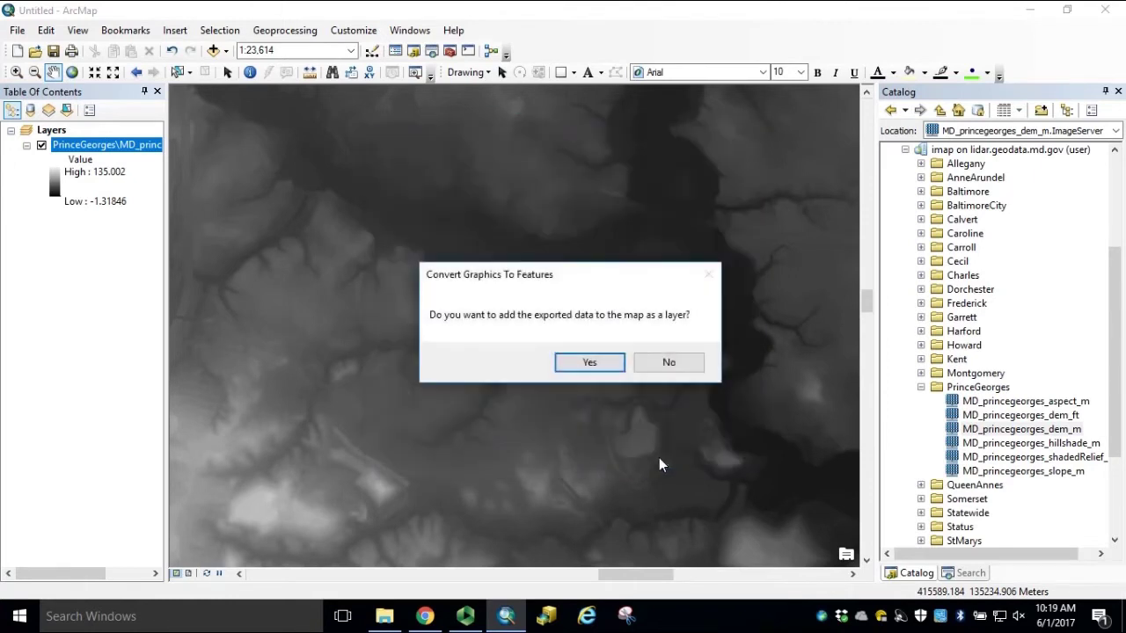
click(589, 363)
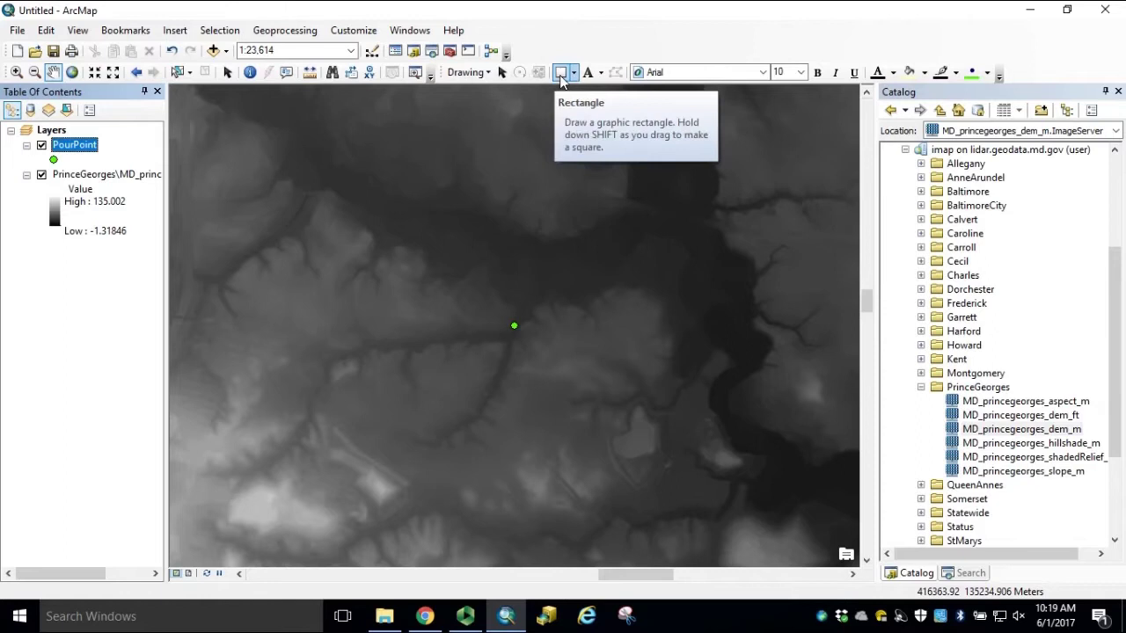
- Draw a rectangle graphic around the pour point with the Rectangle tool
click(560, 74)
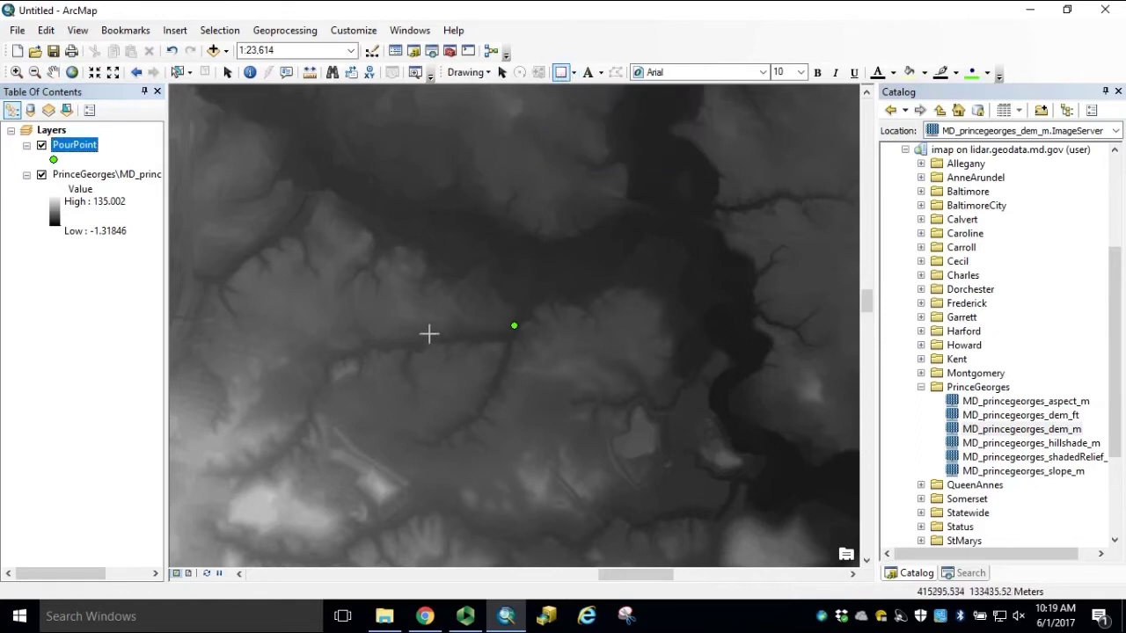
drag(387, 273, 590, 436)
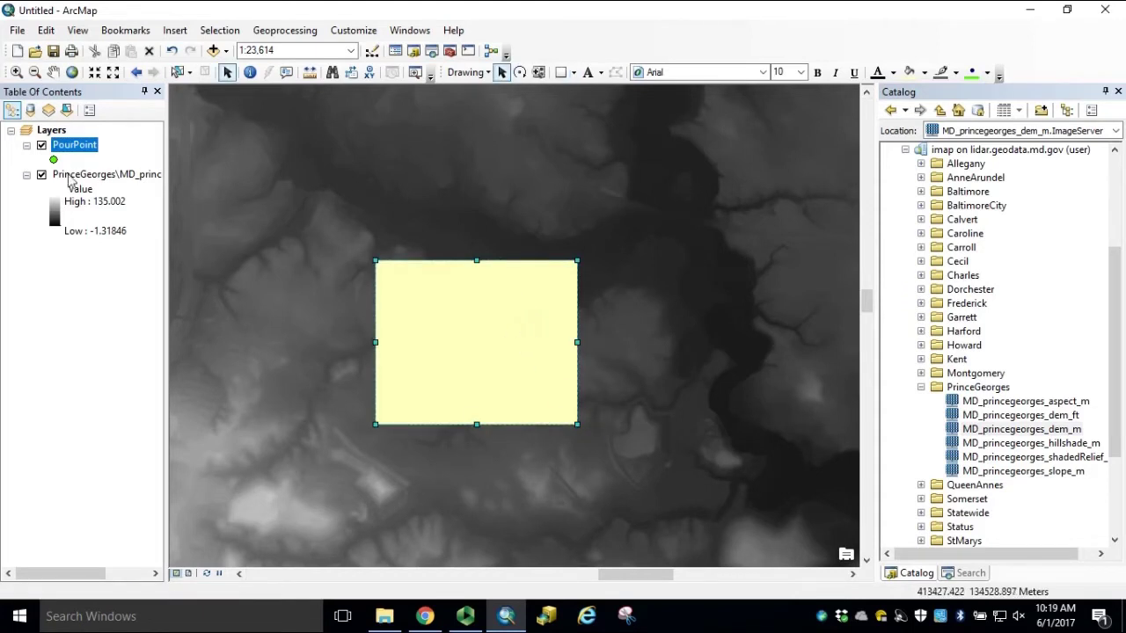
- Export the PrinceGeorges DEM data clipped to the graphic, targeting the Tutorial\Watershed folder
right_click(75, 176)
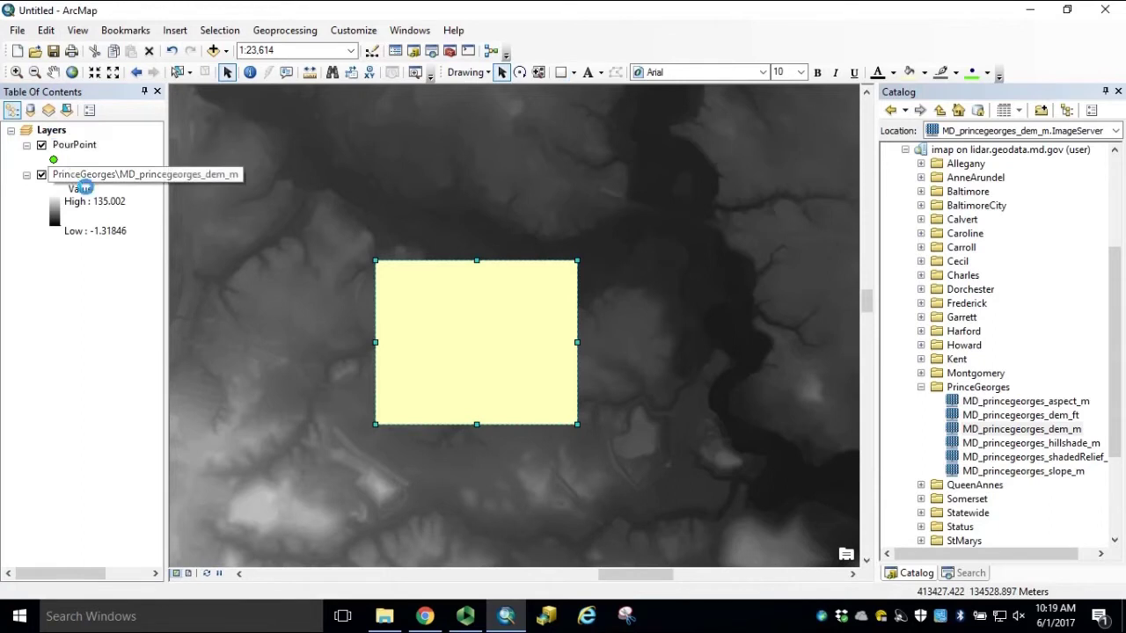
mouse_move(158, 359)
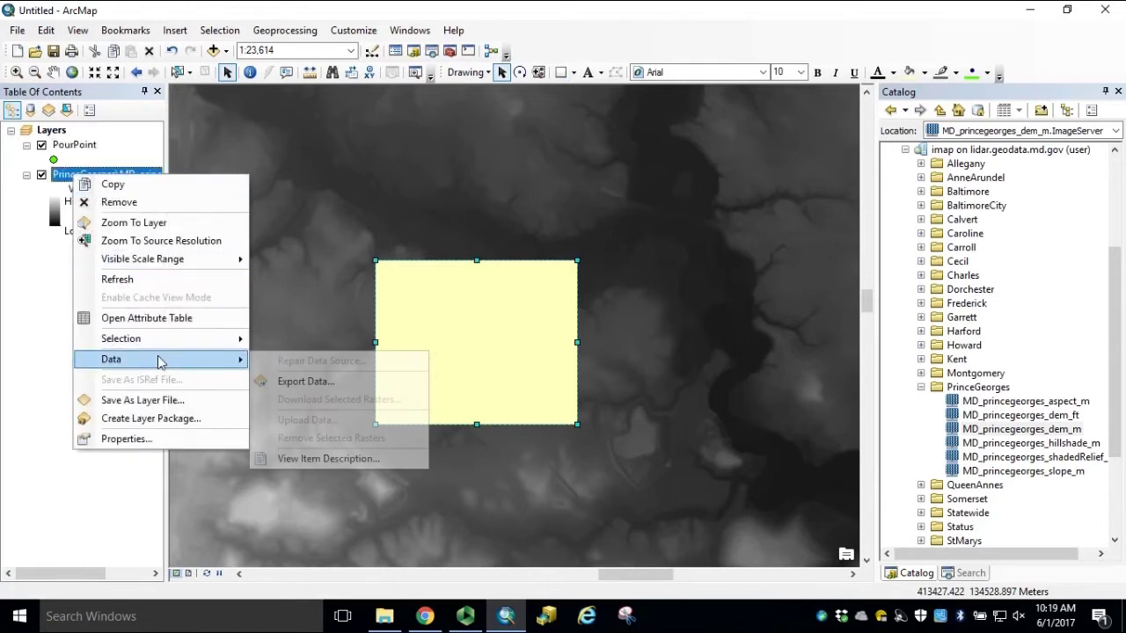
click(370, 387)
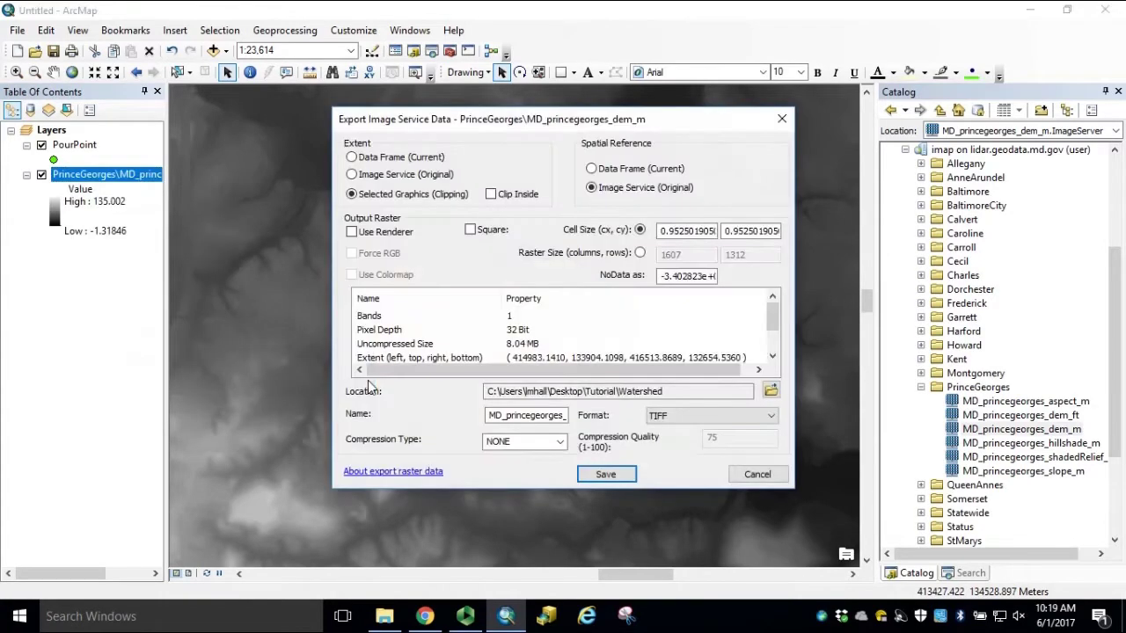
click(771, 391)
click(586, 199)
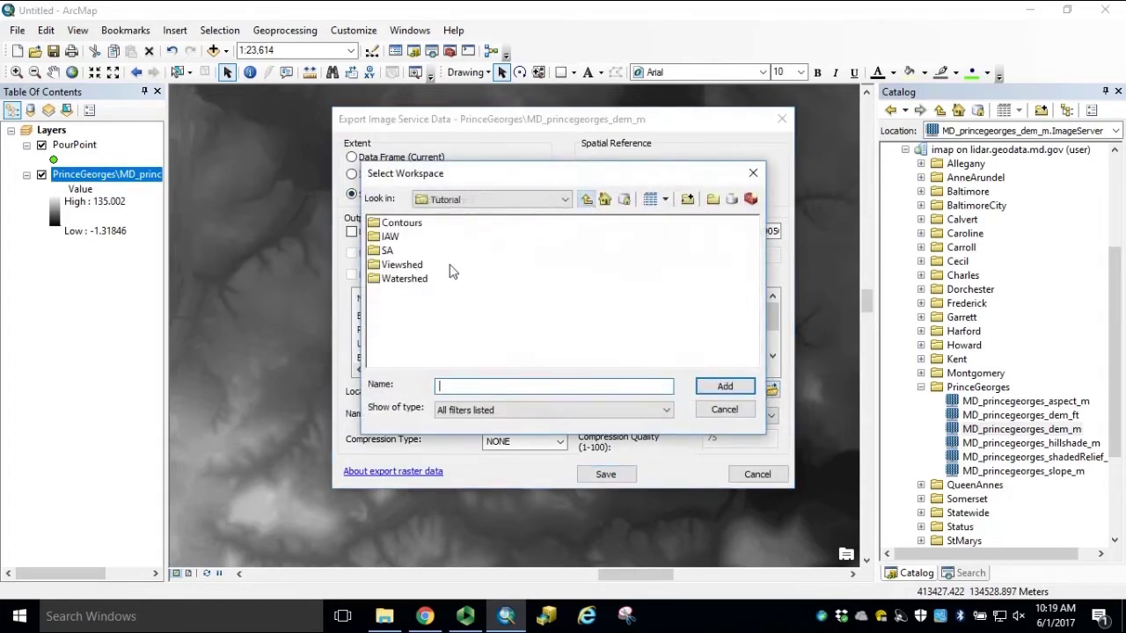
click(403, 279)
click(730, 387)
- Save the clipped DEM as GRID raster PG_Clip and add it to the map
click(735, 416)
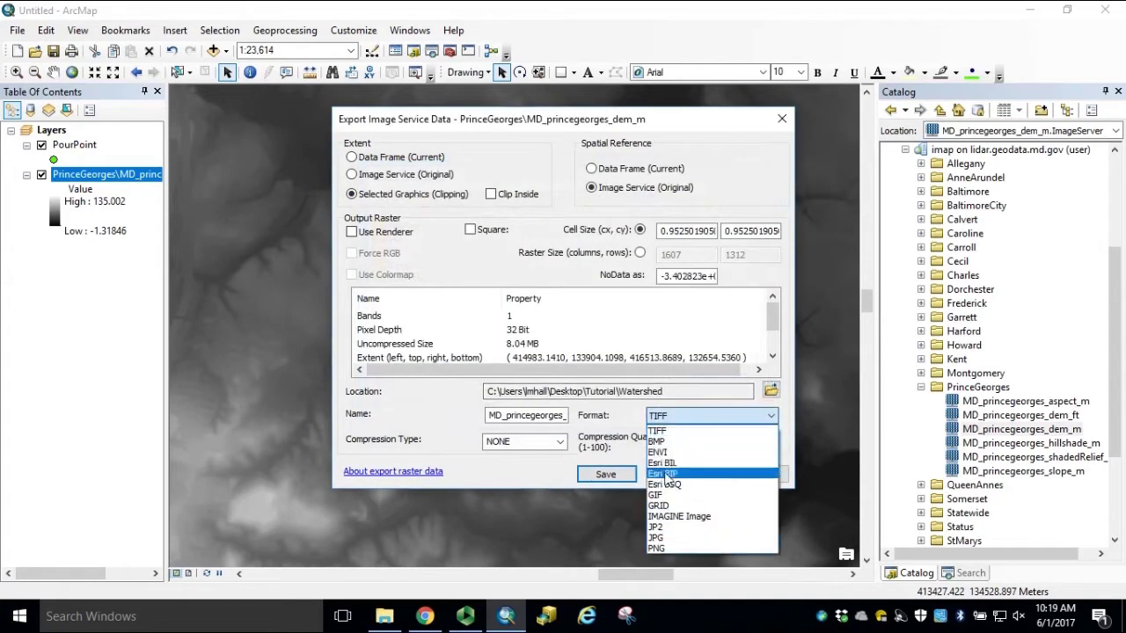
click(658, 506)
double_click(568, 420)
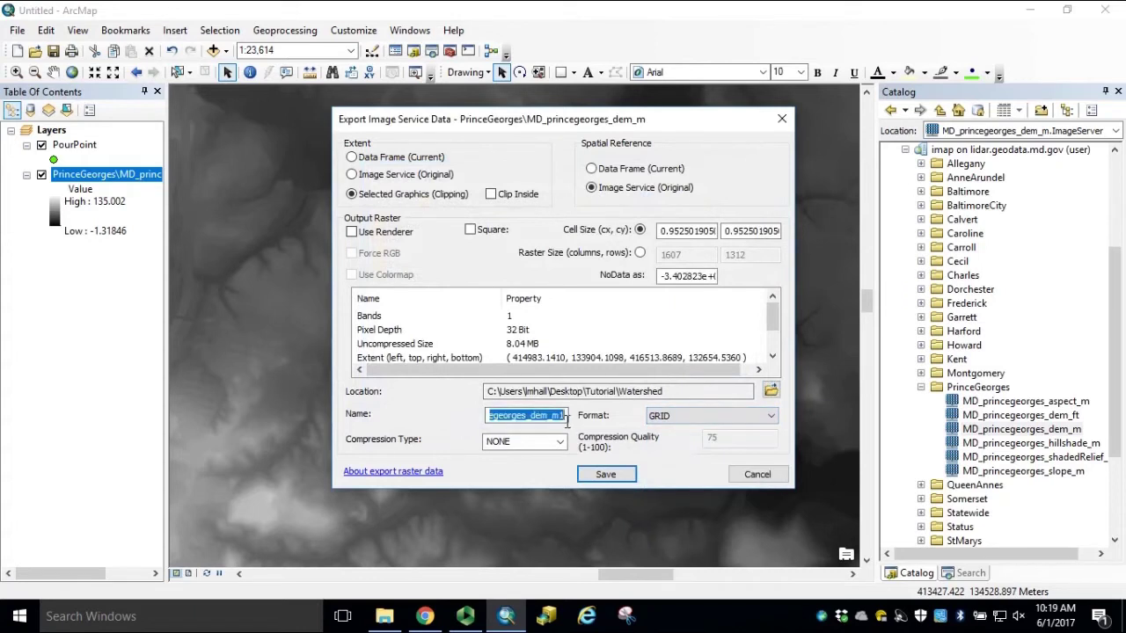
text(PG_Clip)
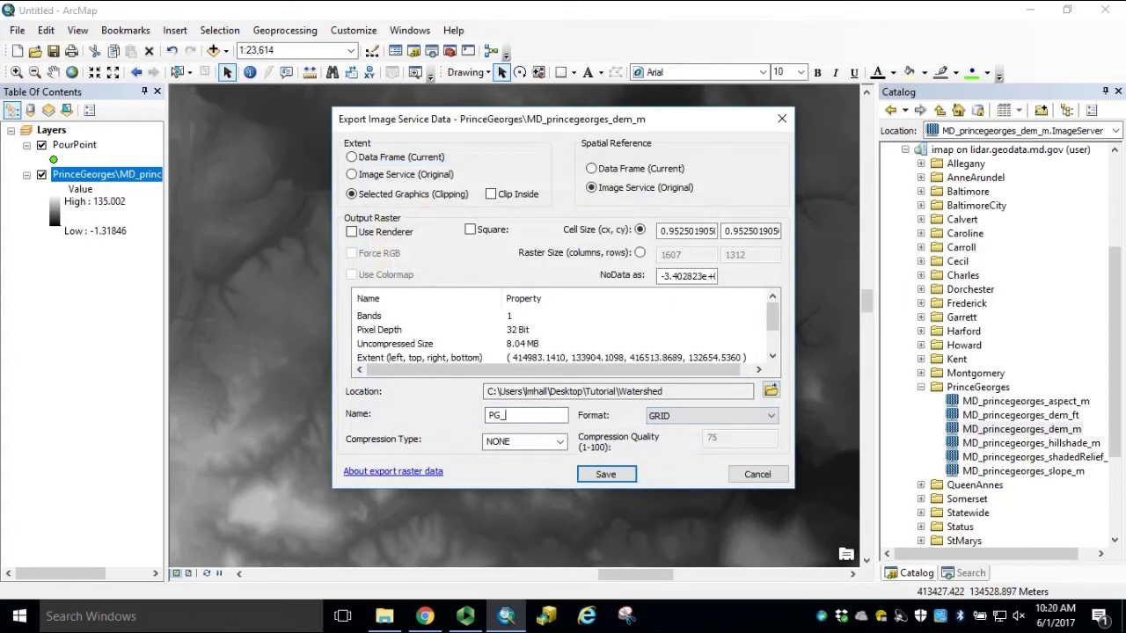
click(609, 477)
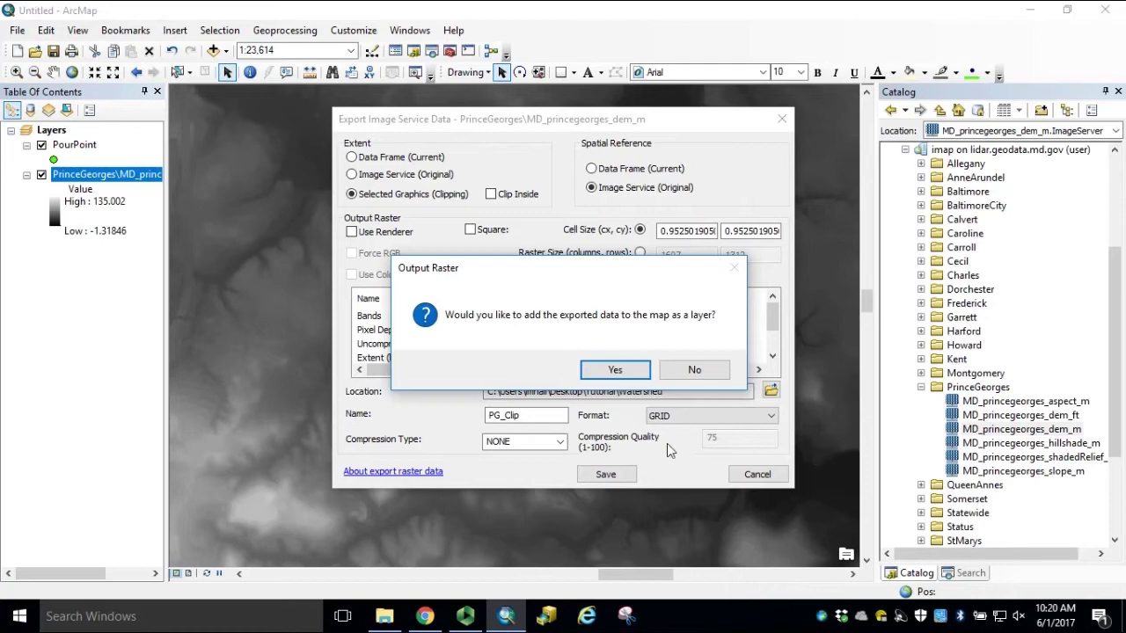
click(637, 375)
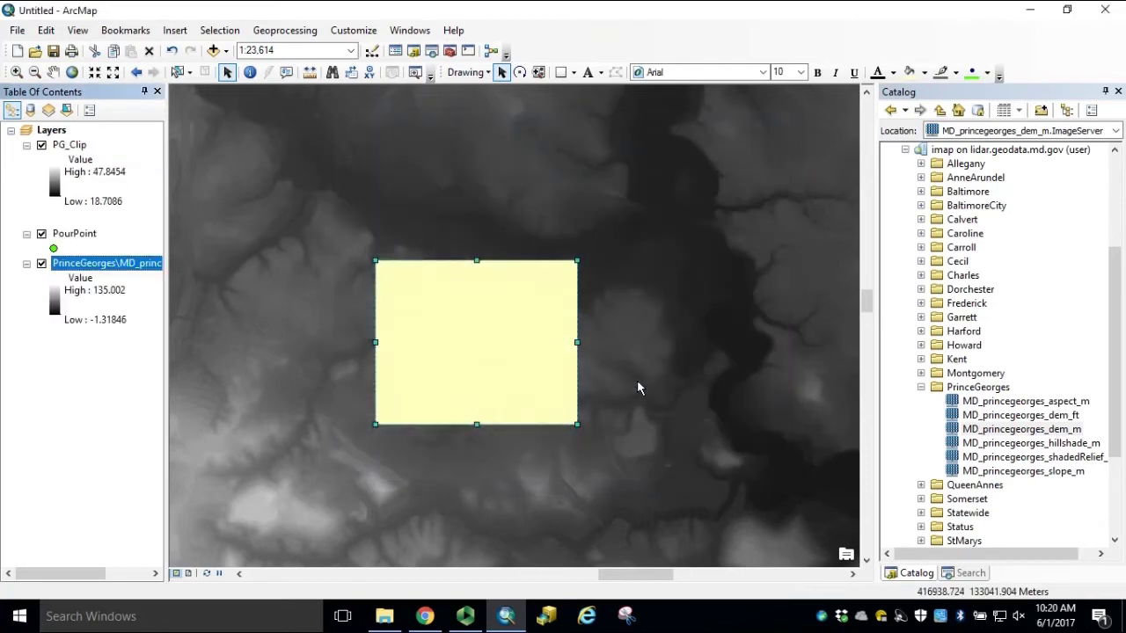
- Delete the yellow clipping rectangle and bring up removal for the PrinceGeorges DEM layer
click(98, 264)
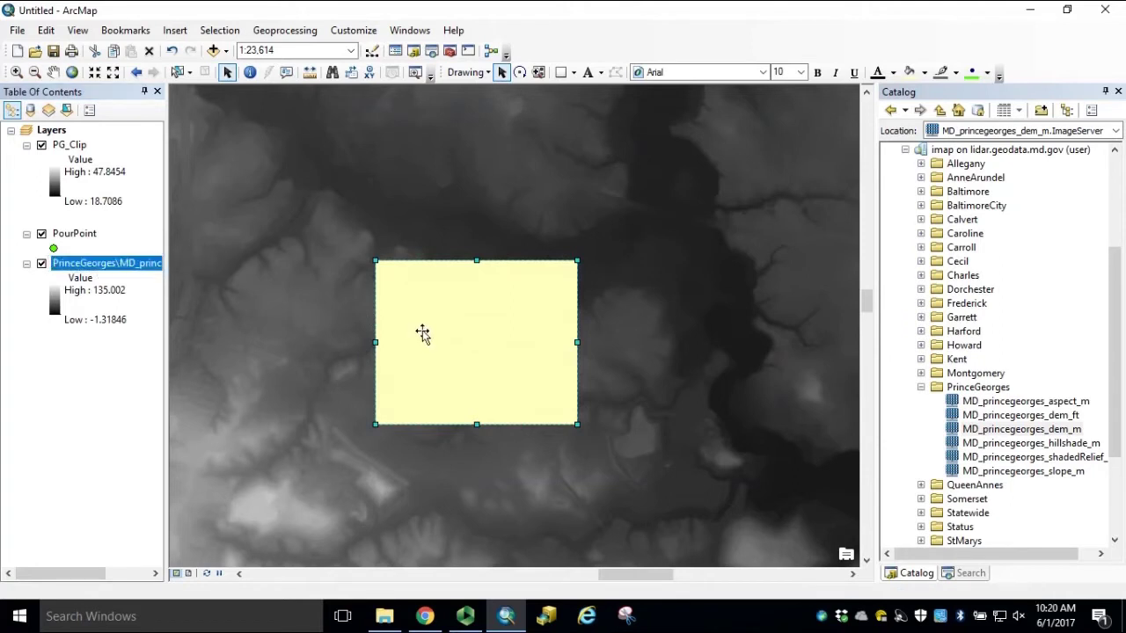
key(Delete)
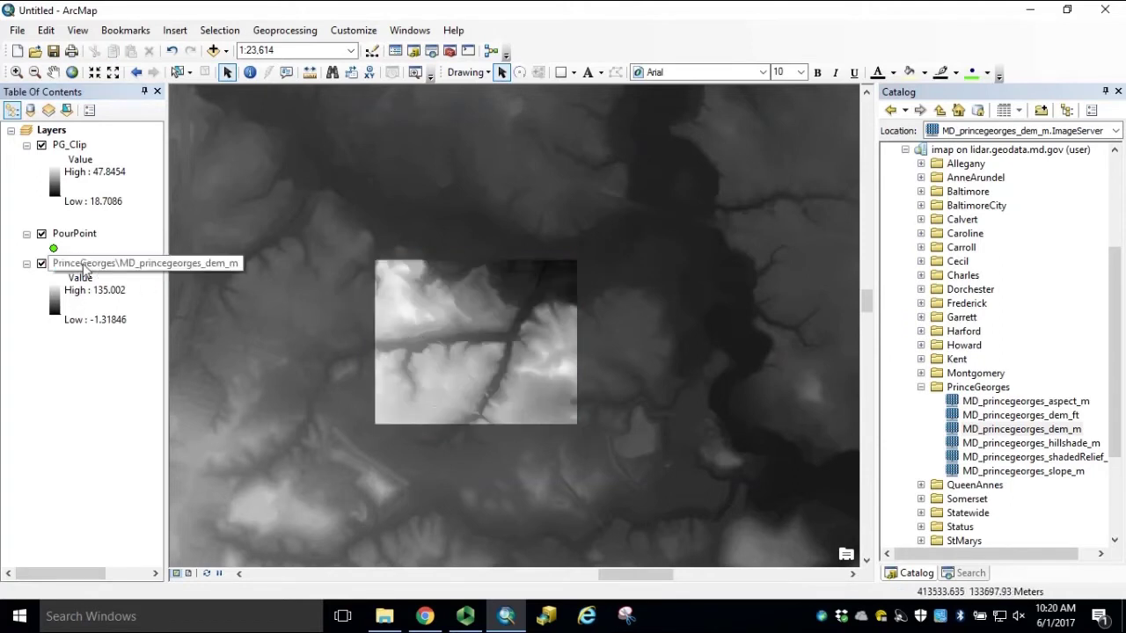
right_click(84, 267)
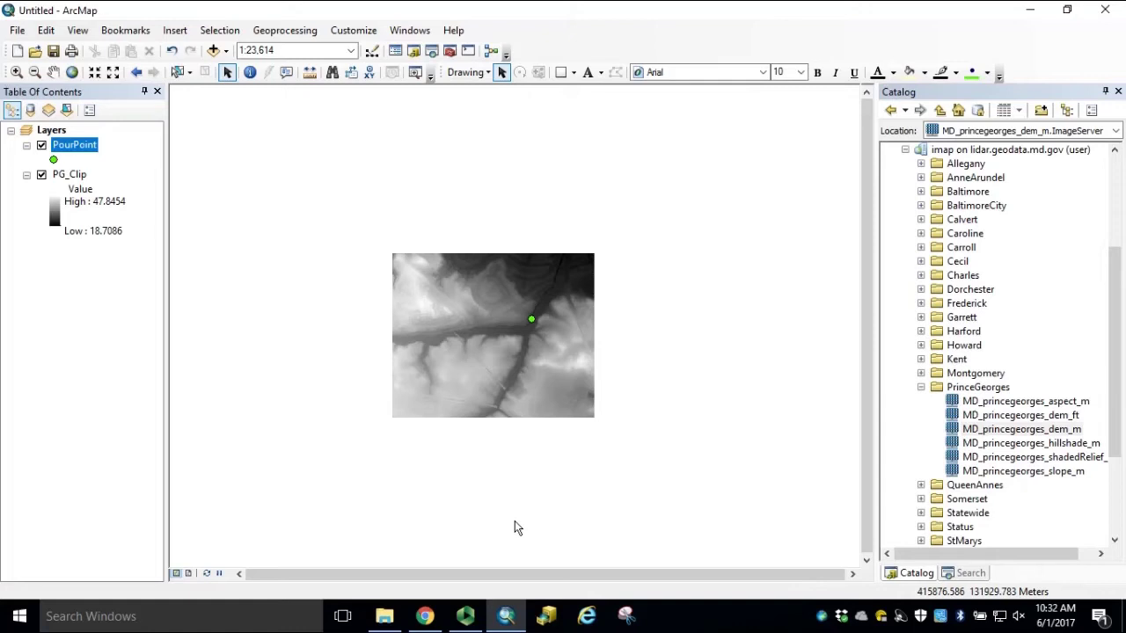
- Search 'flow direction' and set up the Flow Direction tool with PG_Clip as input
click(968, 573)
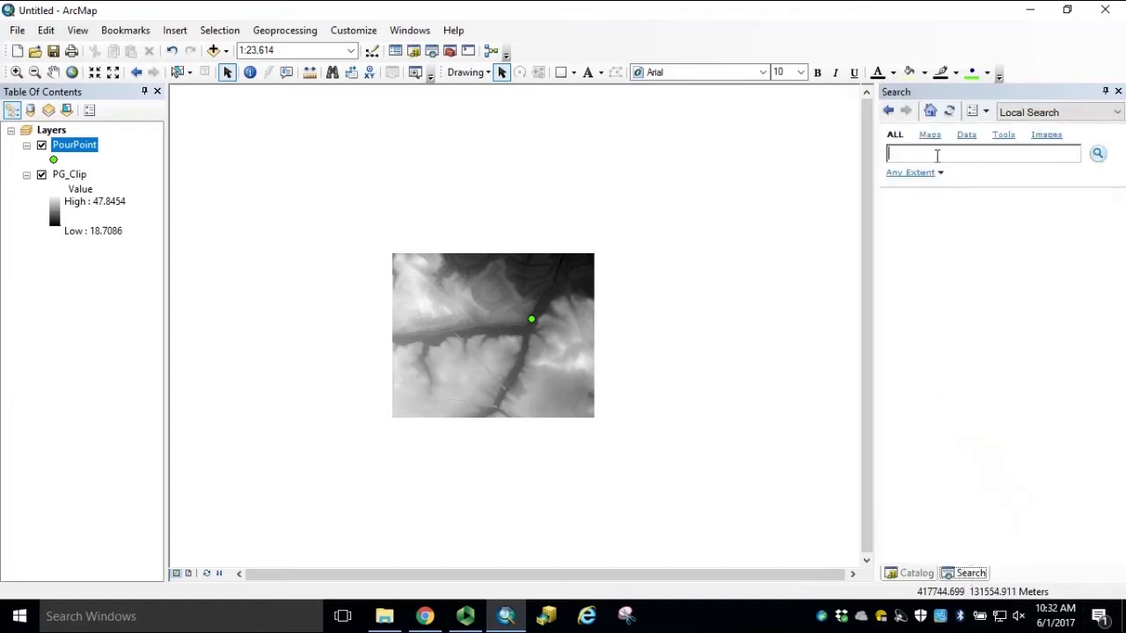
click(937, 158)
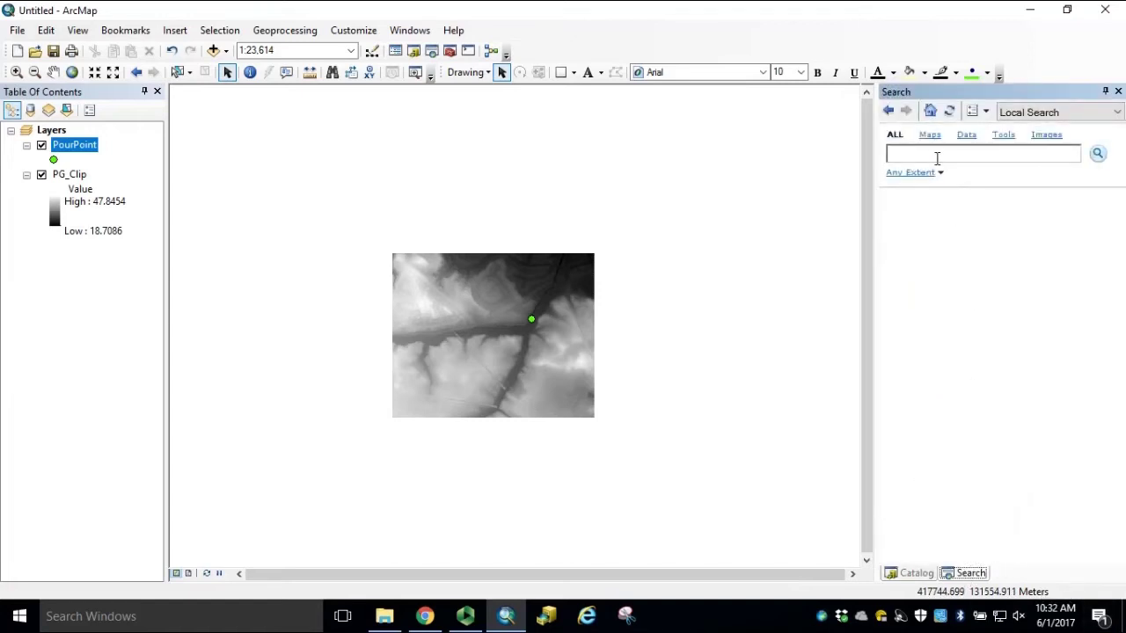
text(flow direction)
key(Return)
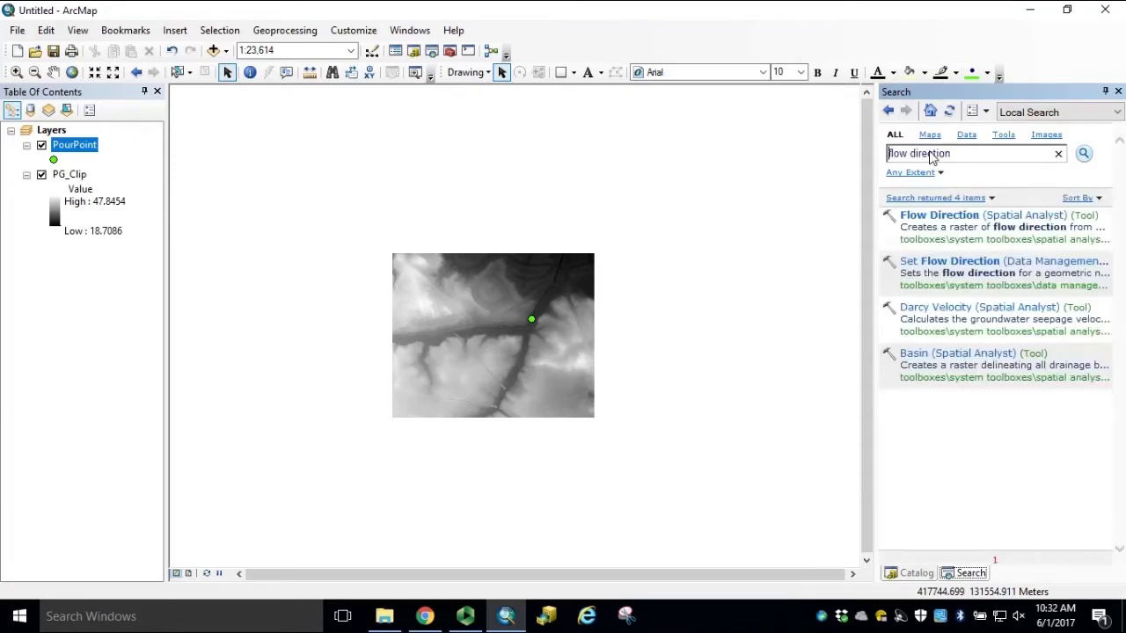
click(984, 221)
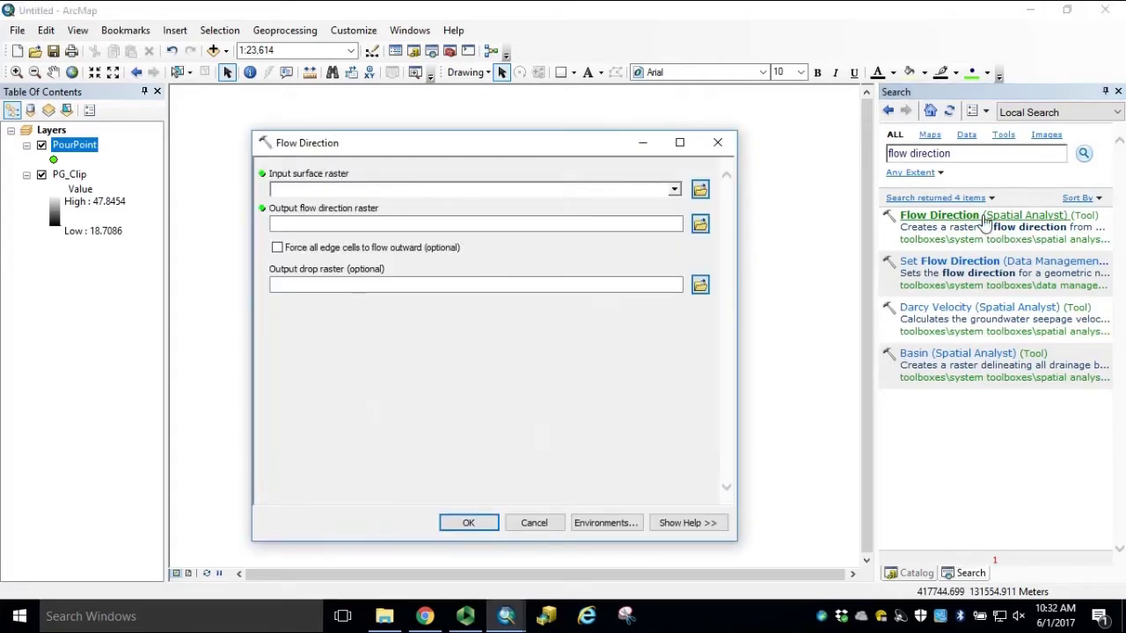
click(674, 190)
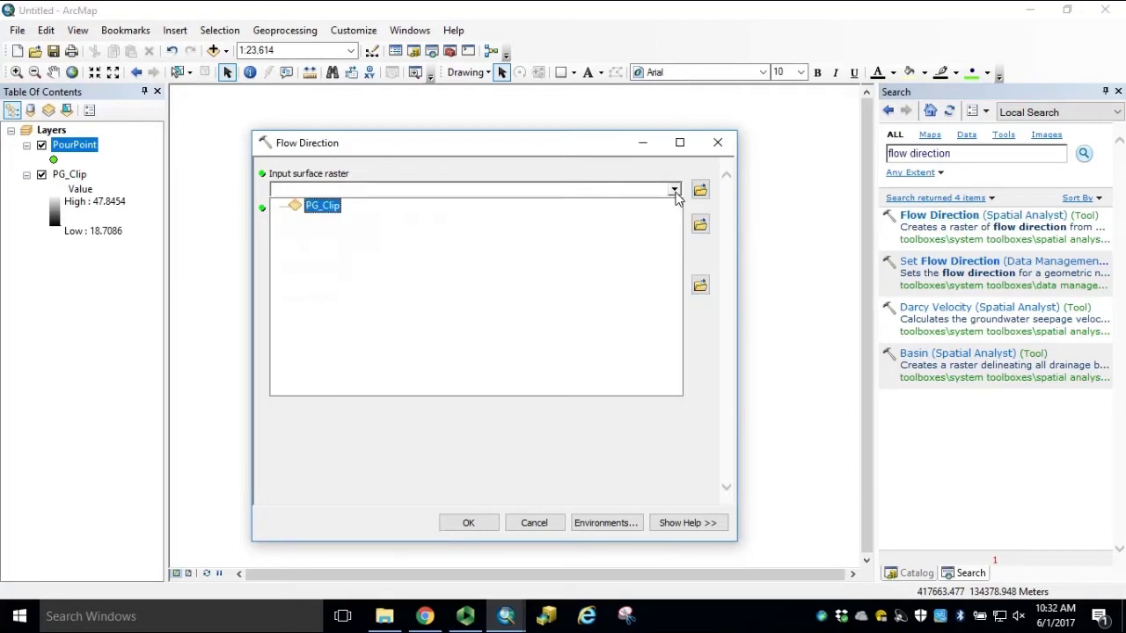
click(322, 212)
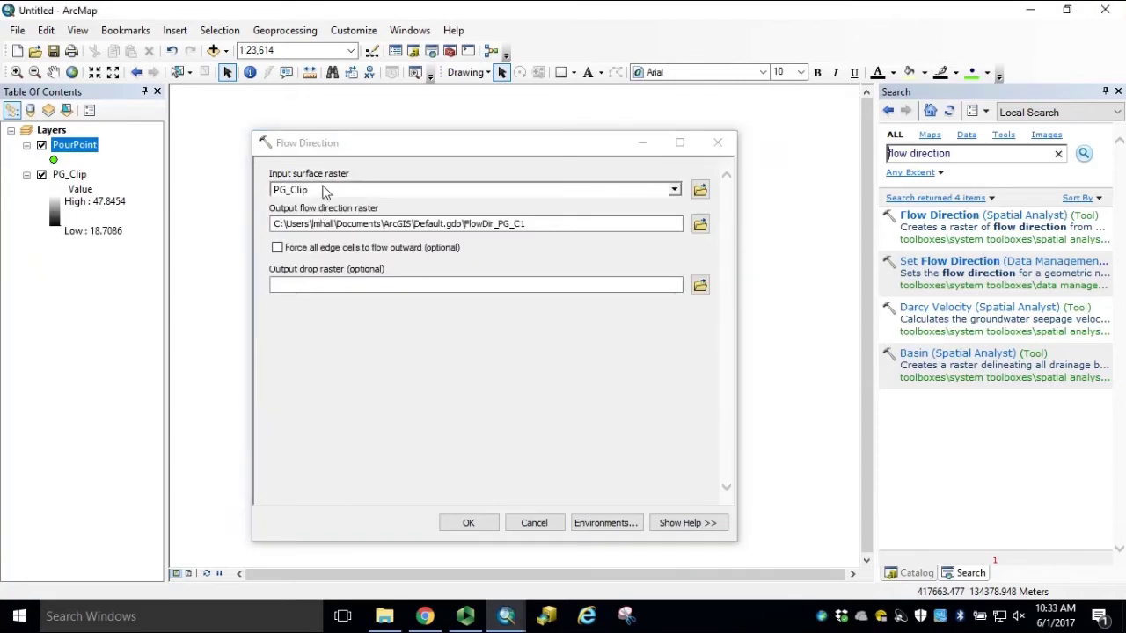
- Set the output to Tutorial\Watershed\Flow_Delete and run Flow Direction
click(700, 225)
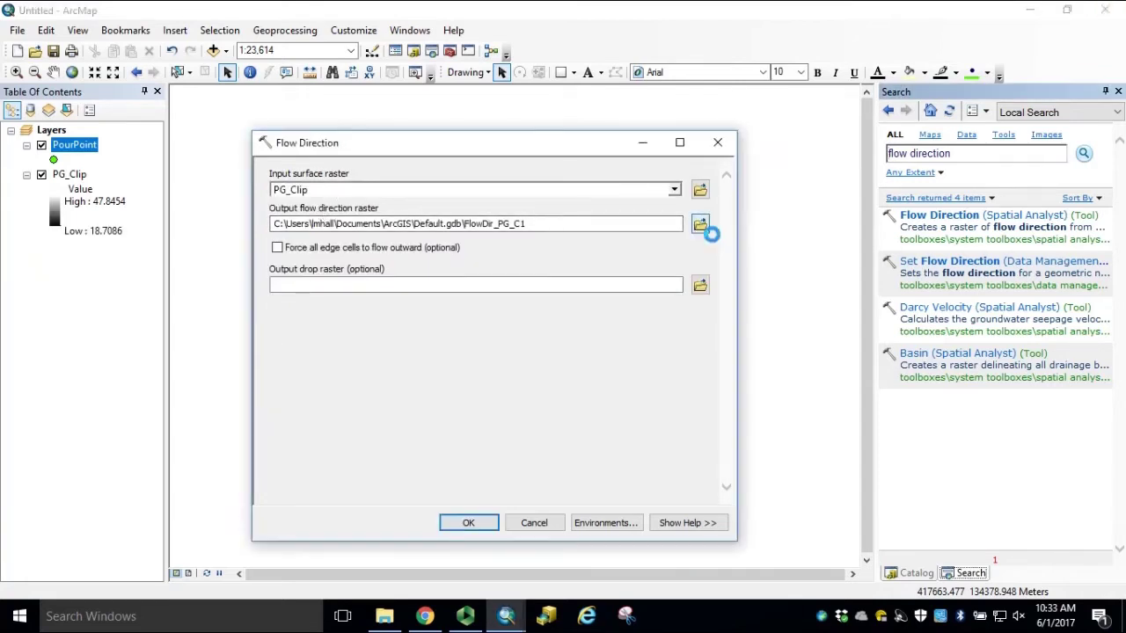
click(430, 238)
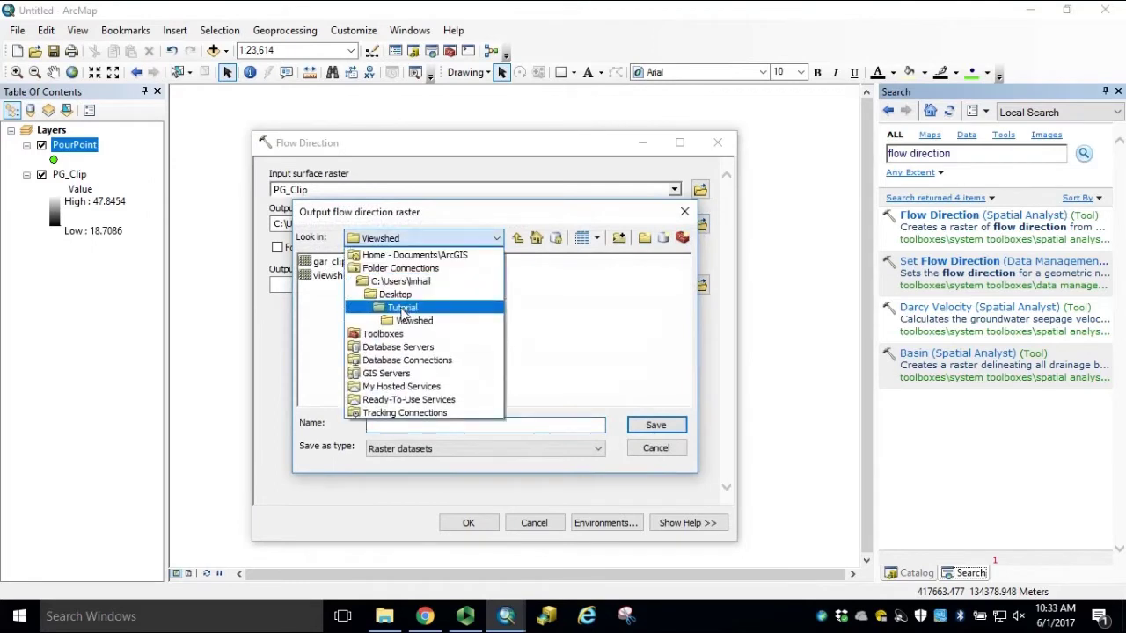
click(401, 308)
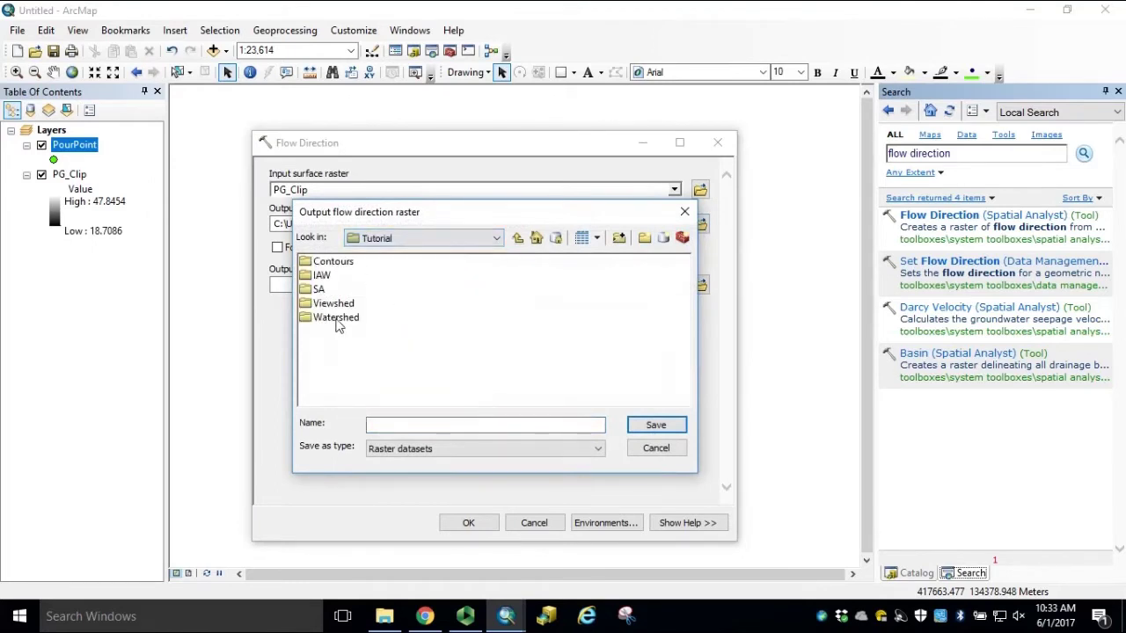
double_click(336, 318)
click(434, 431)
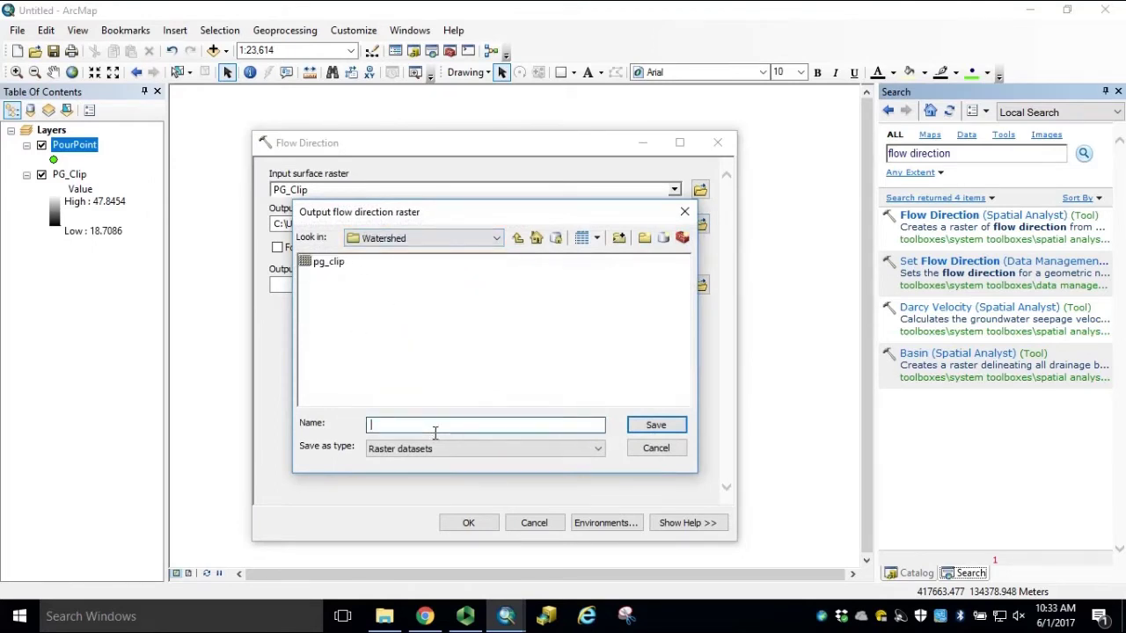
text(Flow_Delete)
click(656, 426)
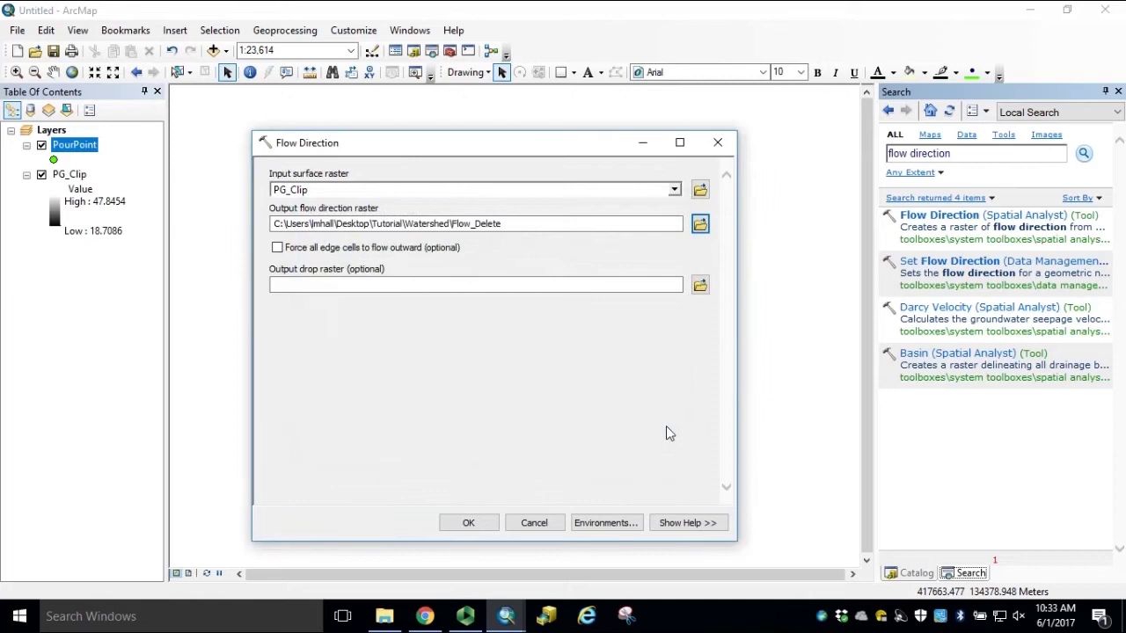
click(480, 522)
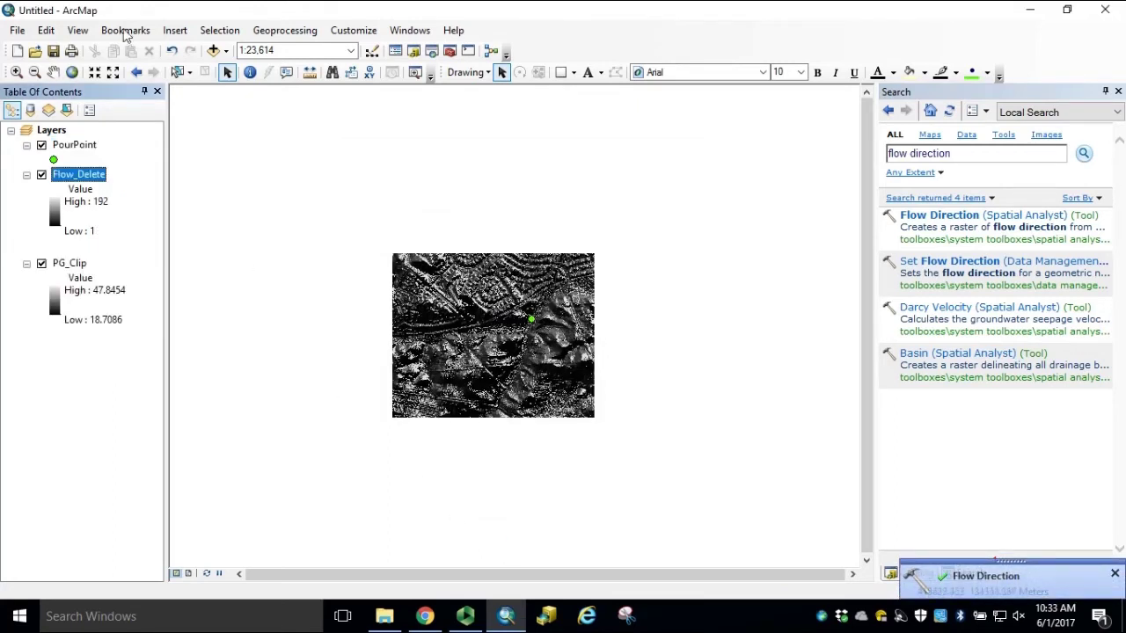
- Zoom to full extent to display Flow_Delete, then select the old search text
click(72, 73)
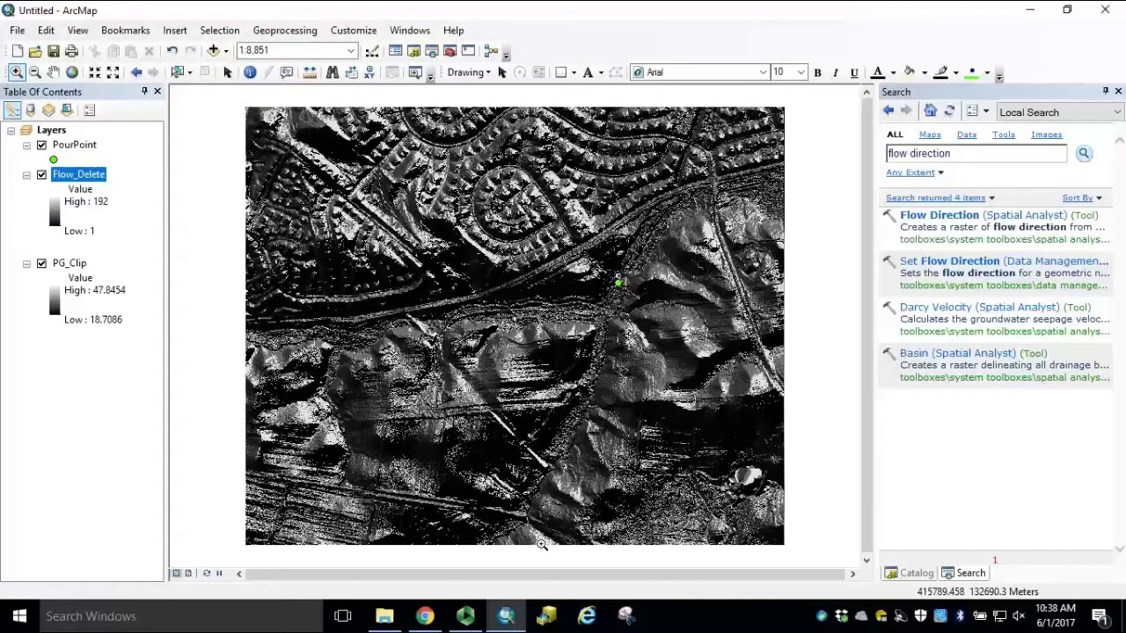
click(956, 155)
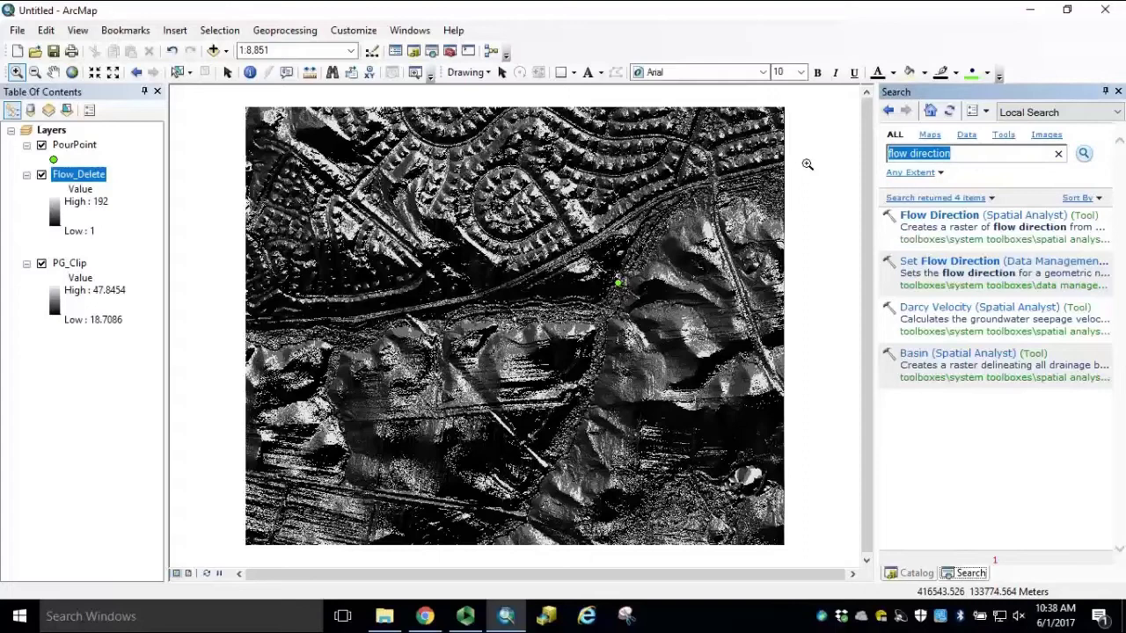
- Search 'sin' and run the Sink tool on Flow_Delete, saving output as Watershed\Sink
text(sink)
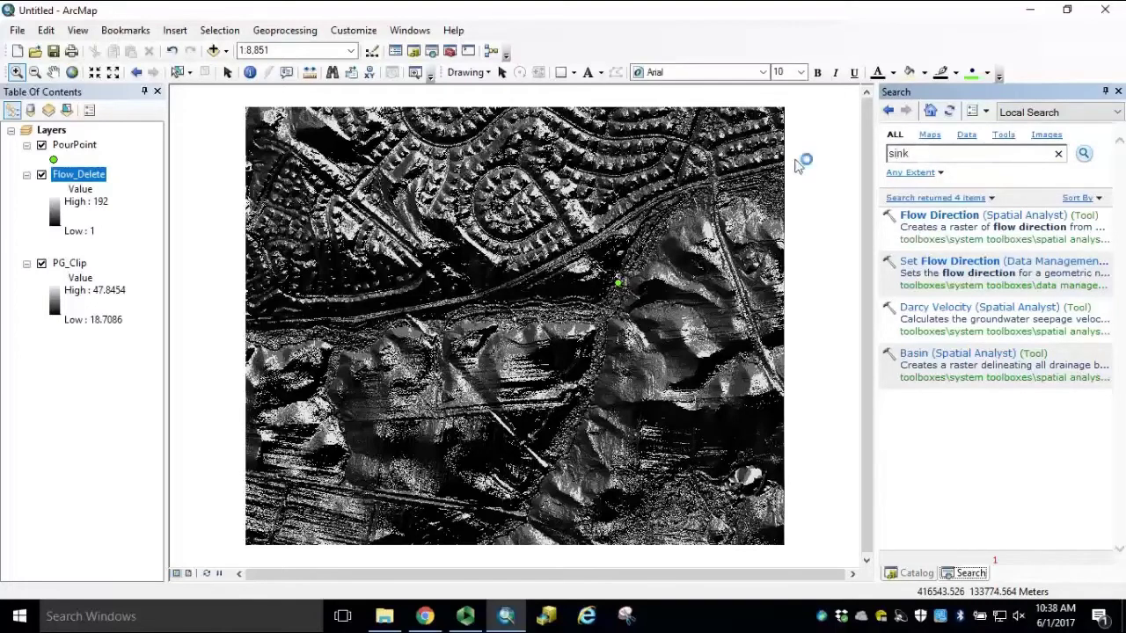
key(Return)
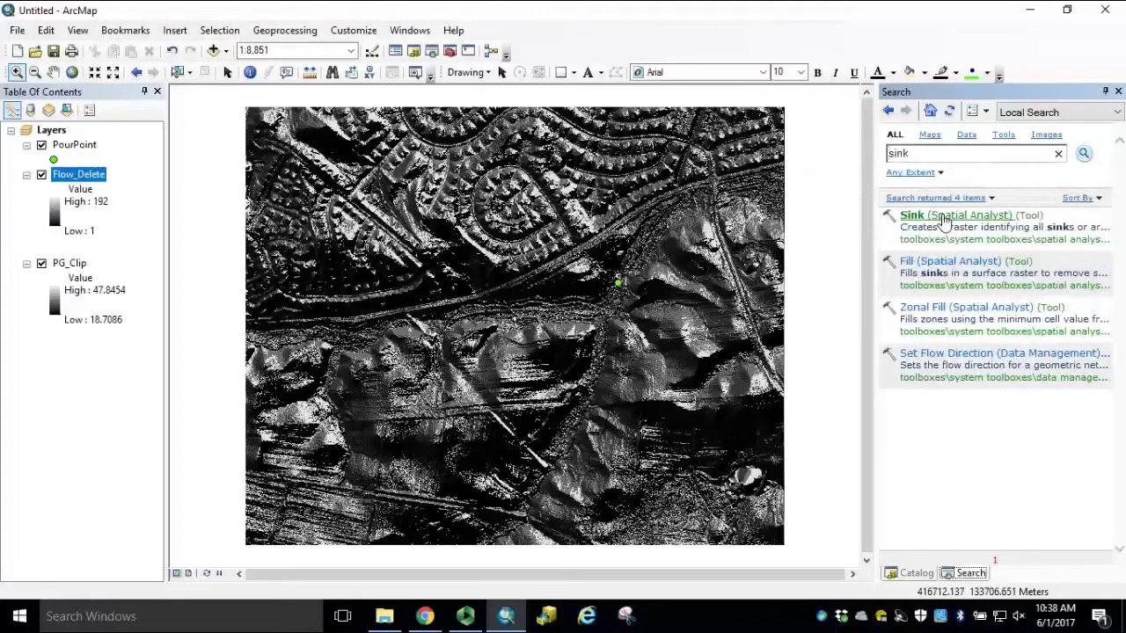
click(944, 220)
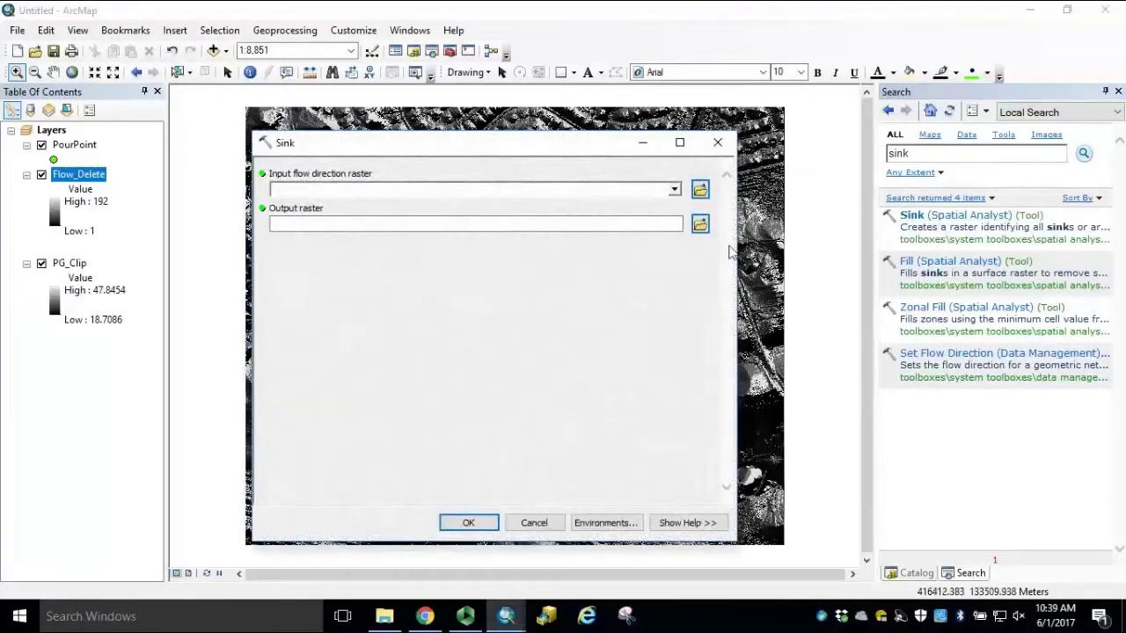
click(674, 189)
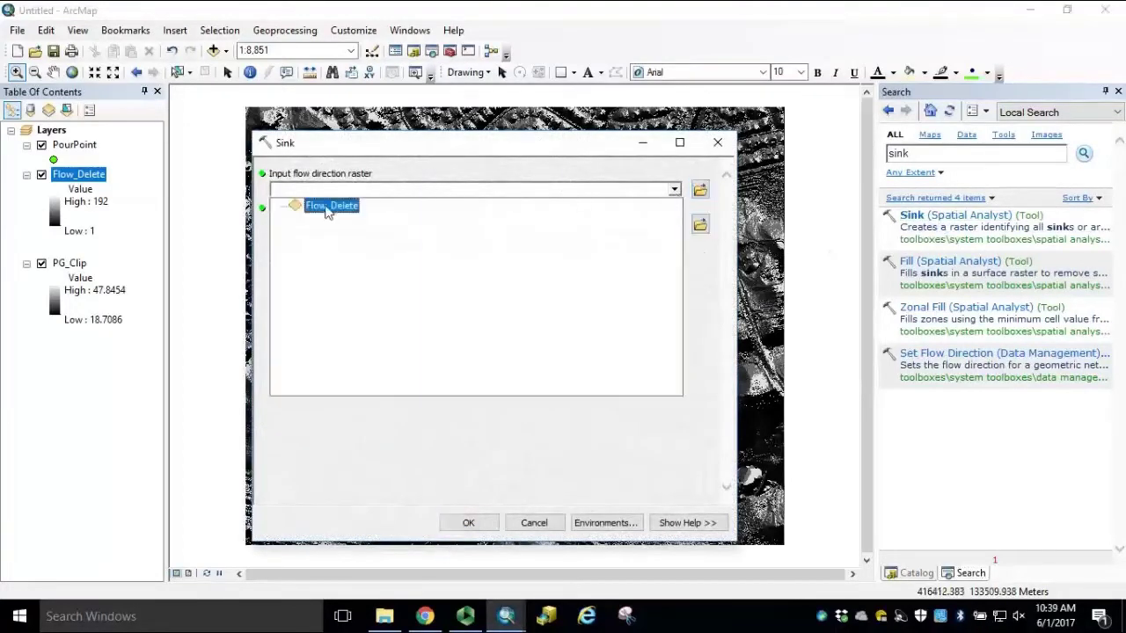
click(329, 208)
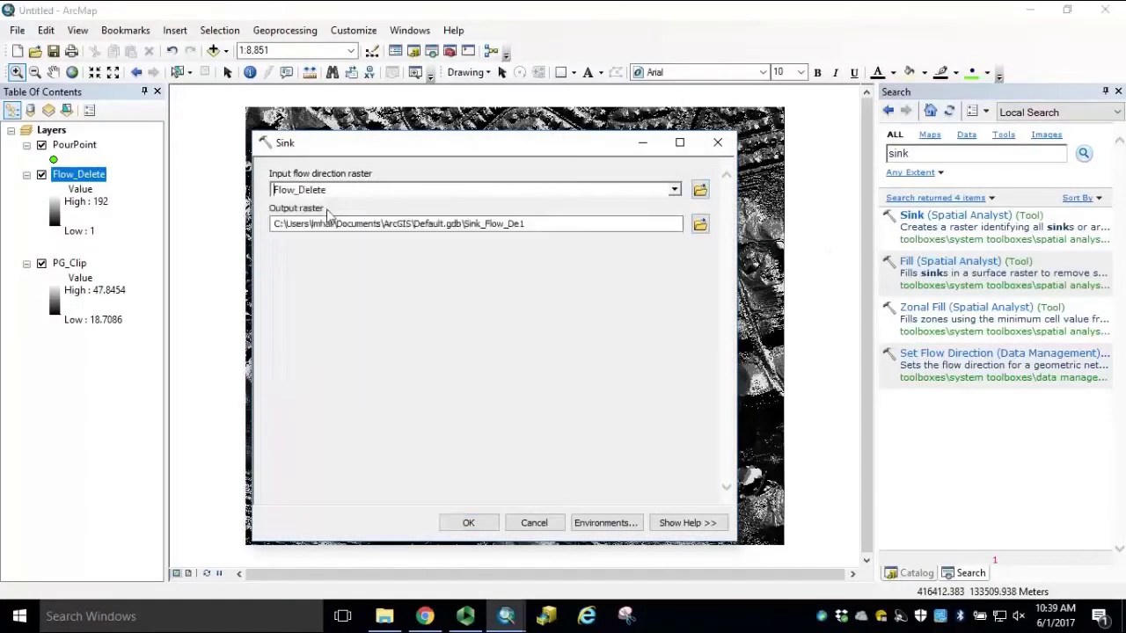
click(700, 226)
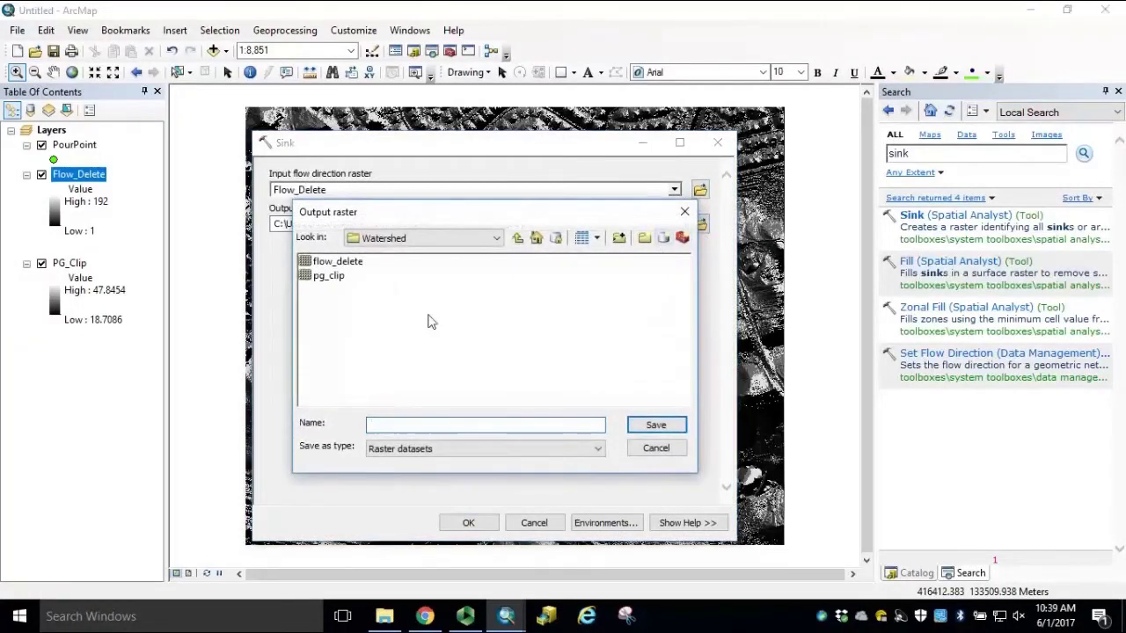
text(Sink)
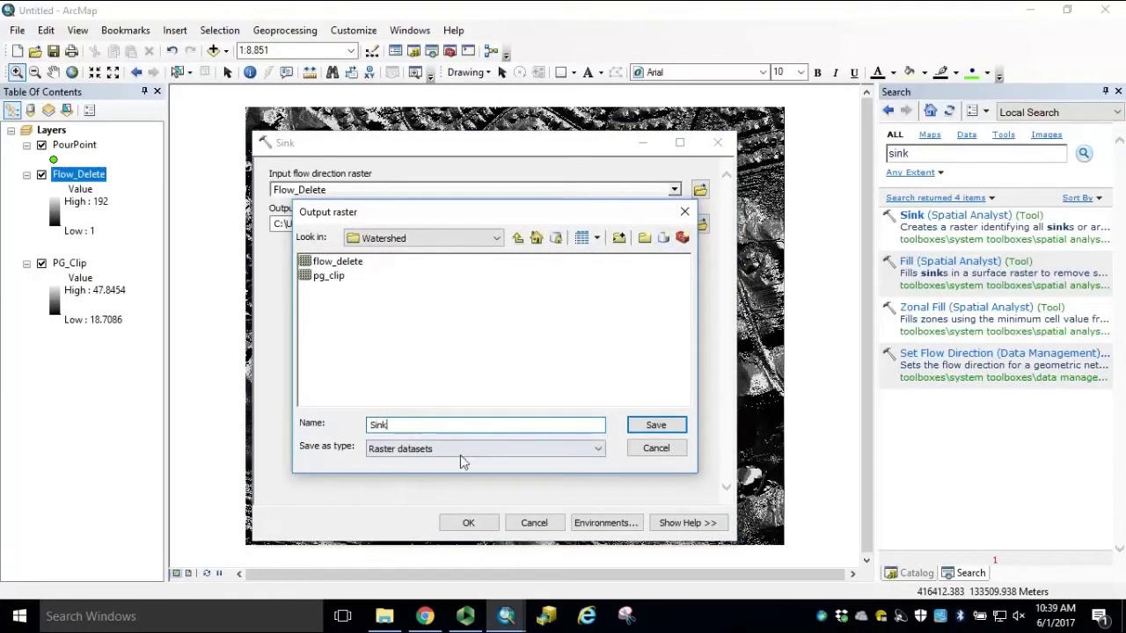
click(672, 426)
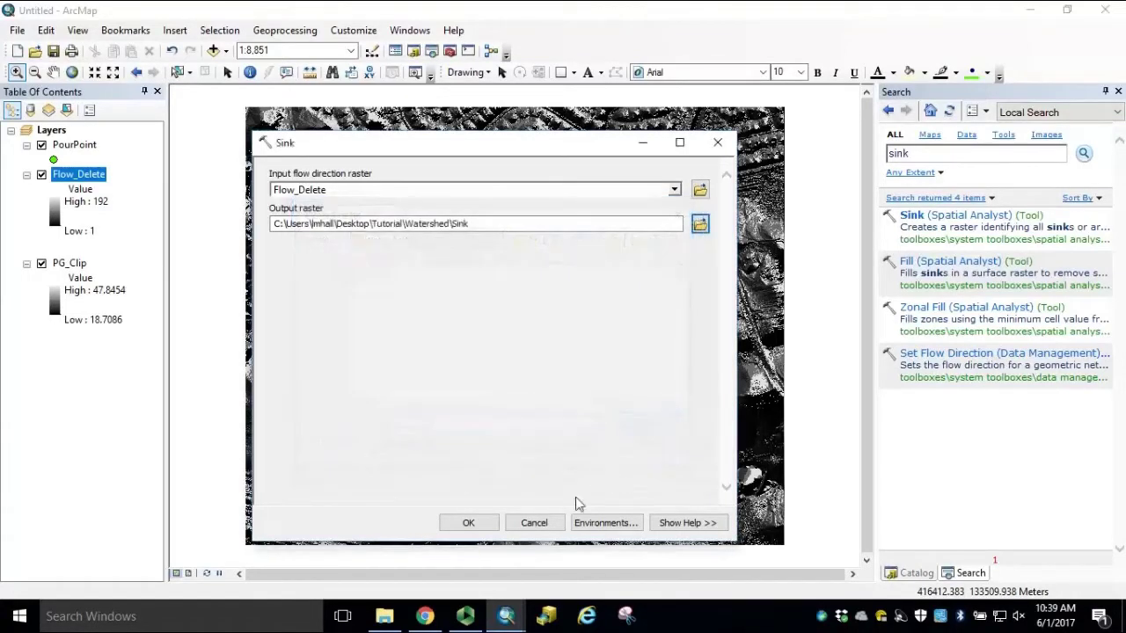
click(488, 525)
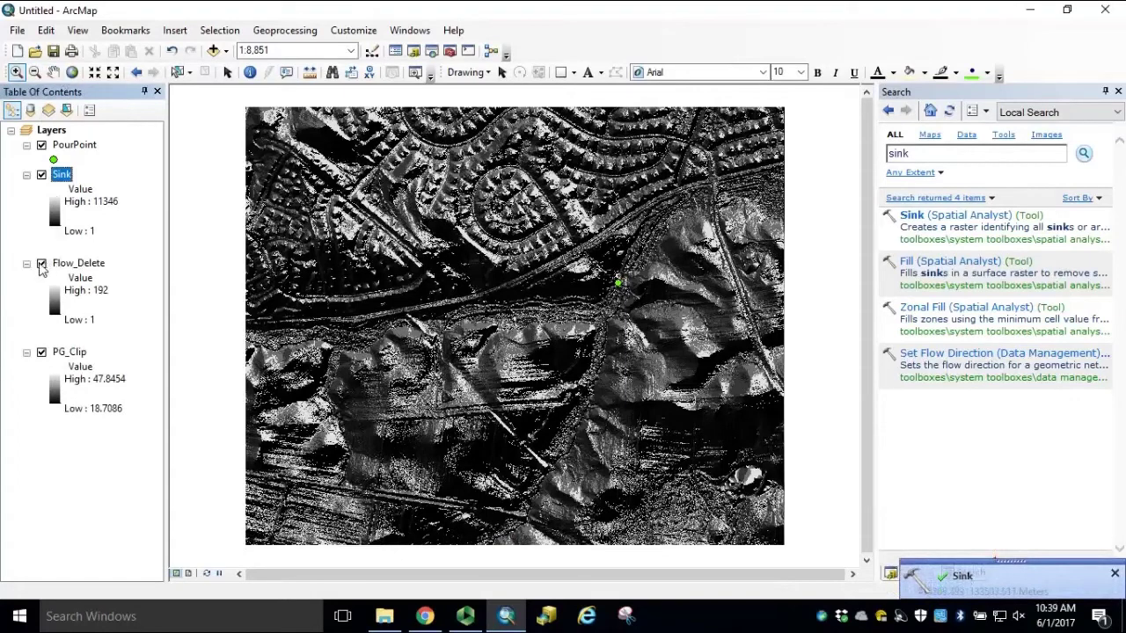
- Hide Flow_Delete, zoom in on the sink cells around the pour point, then return to full extent
click(41, 264)
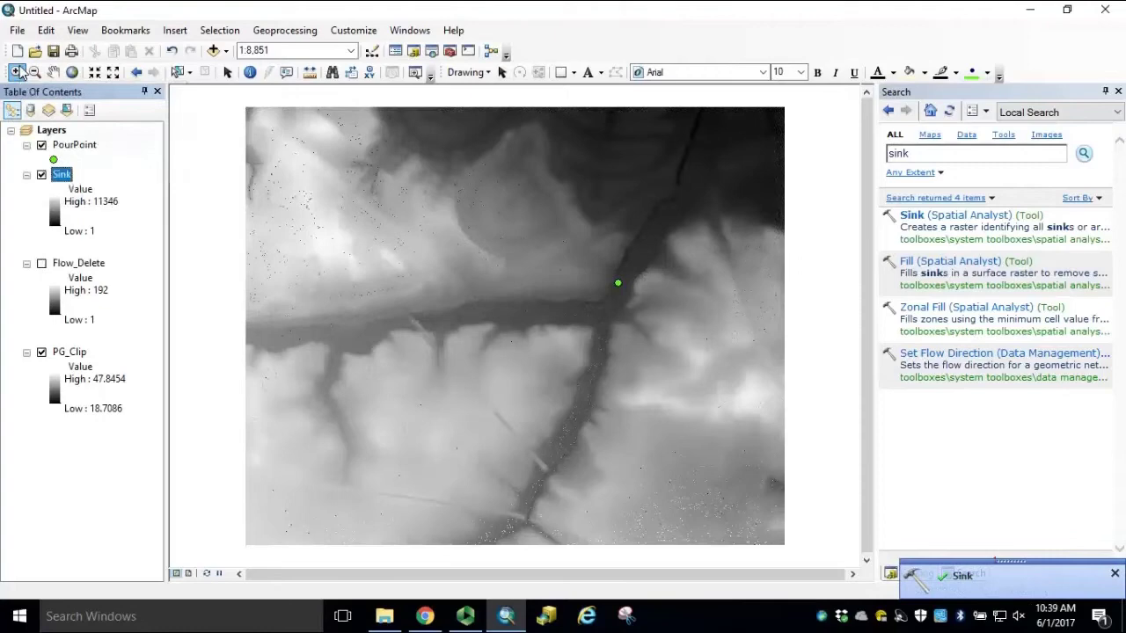
drag(535, 249, 685, 365)
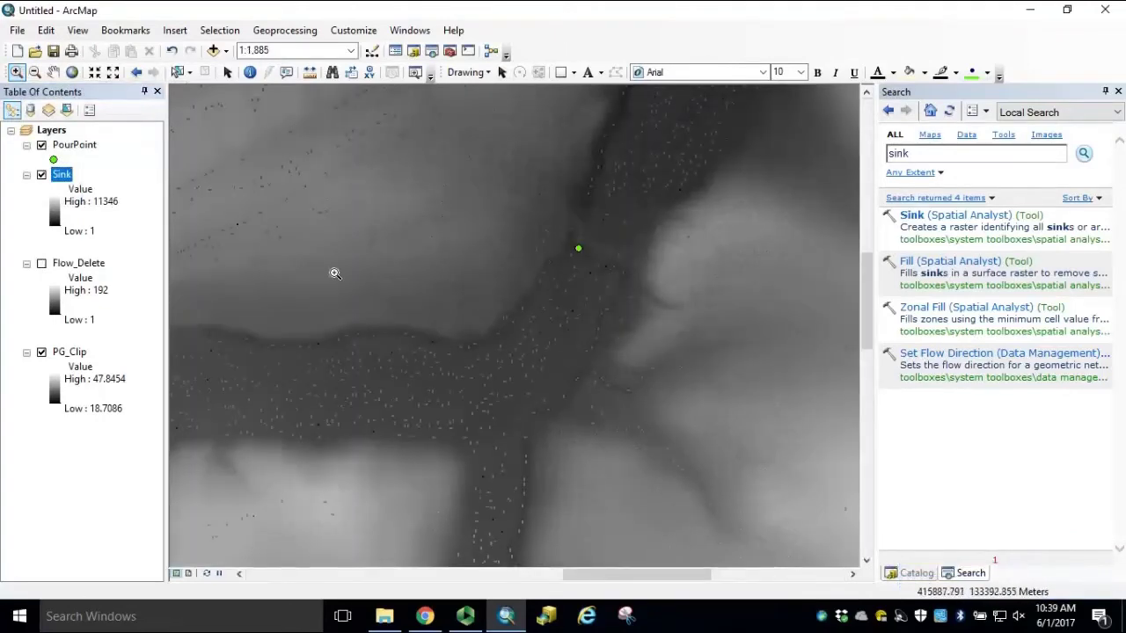
drag(335, 274, 740, 510)
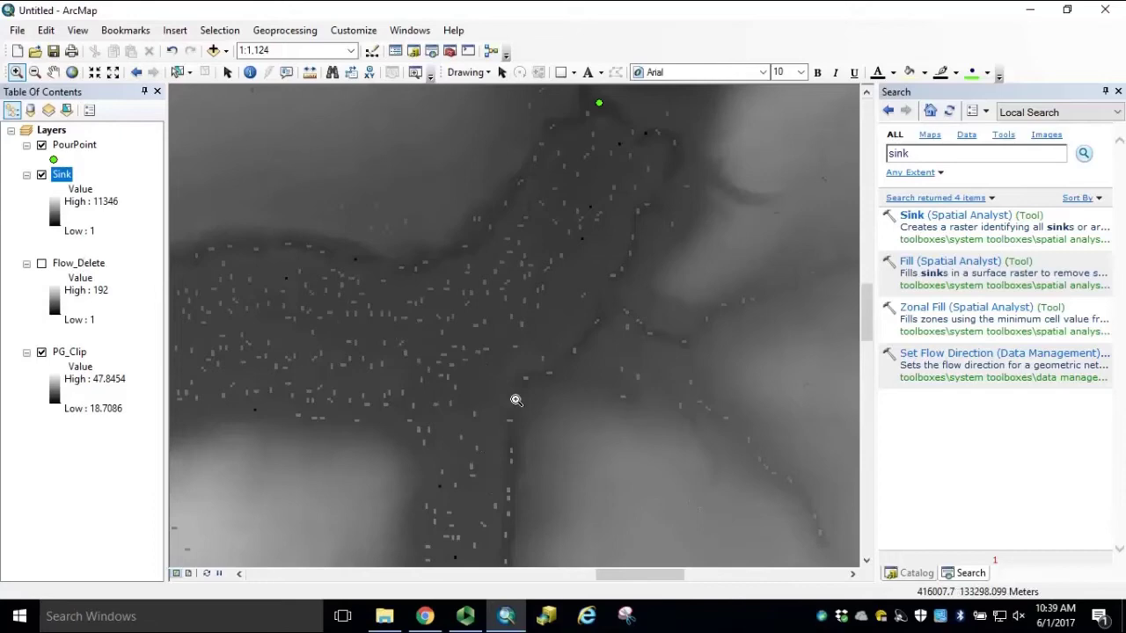
click(73, 73)
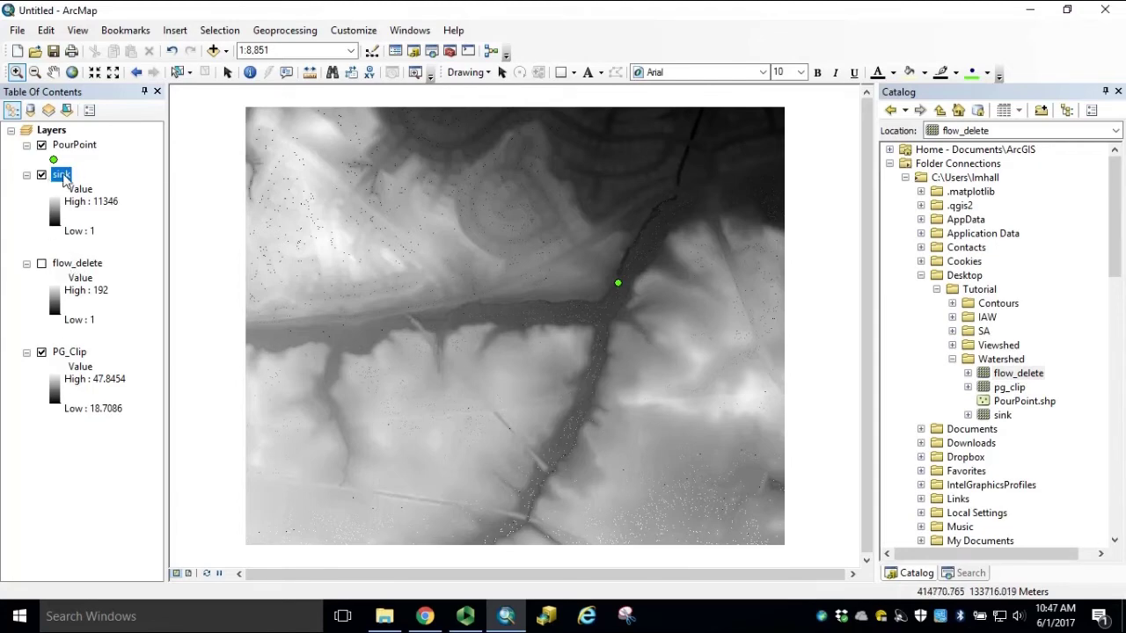
- Remove the sink and flow_delete layers, leaving only PourPoint and PG_Clip, and return to tool search
right_click(64, 175)
click(119, 204)
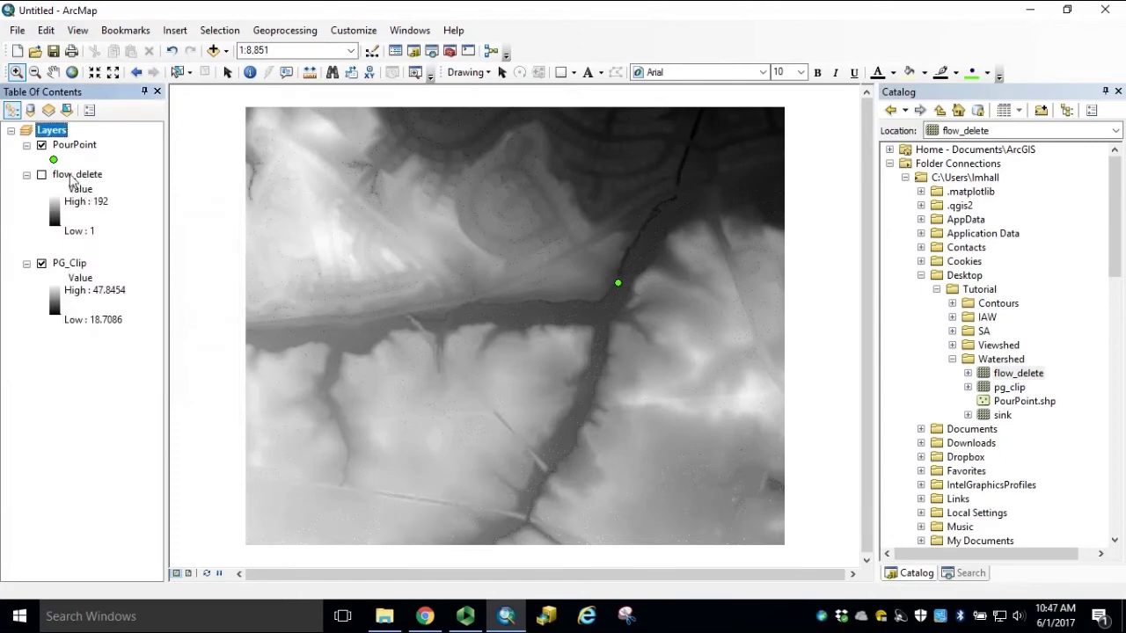
right_click(71, 175)
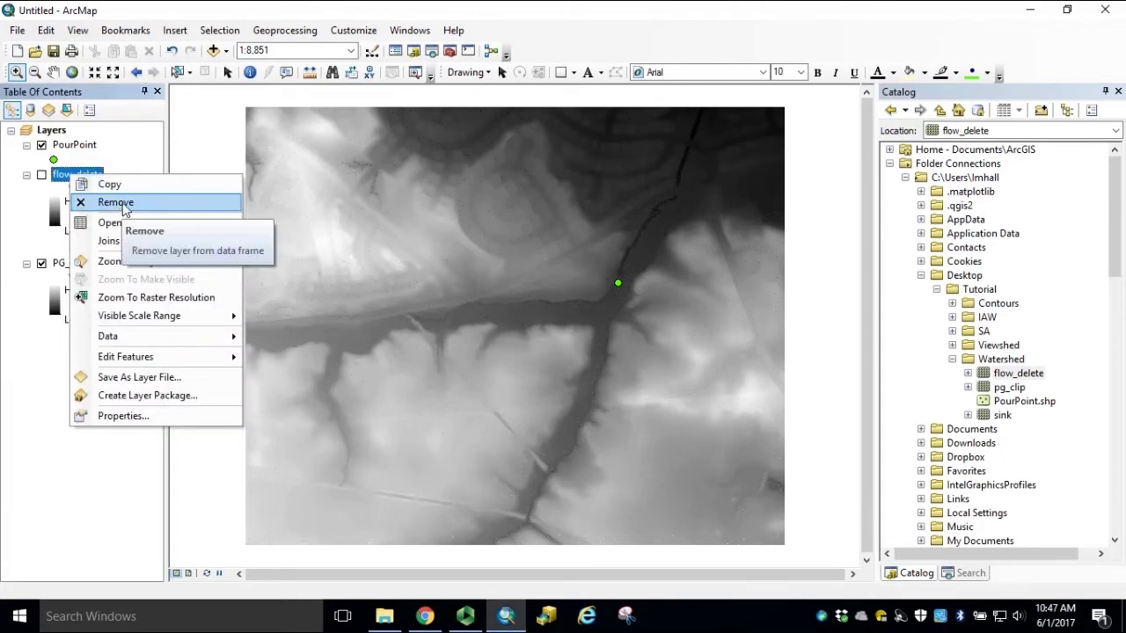
click(124, 205)
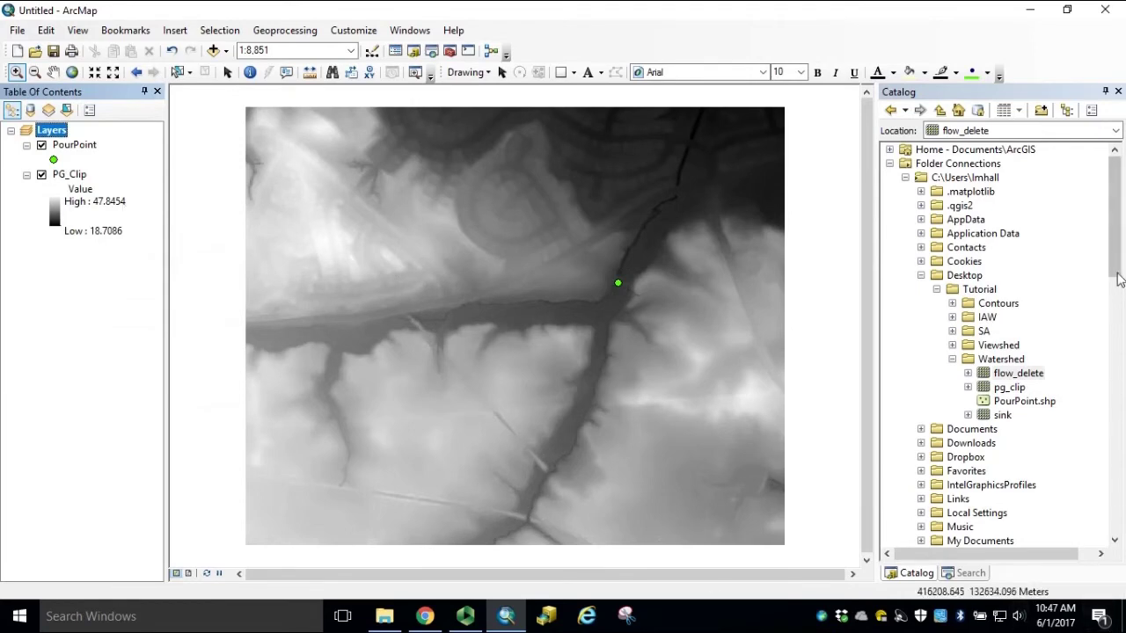
drag(1119, 246, 1123, 501)
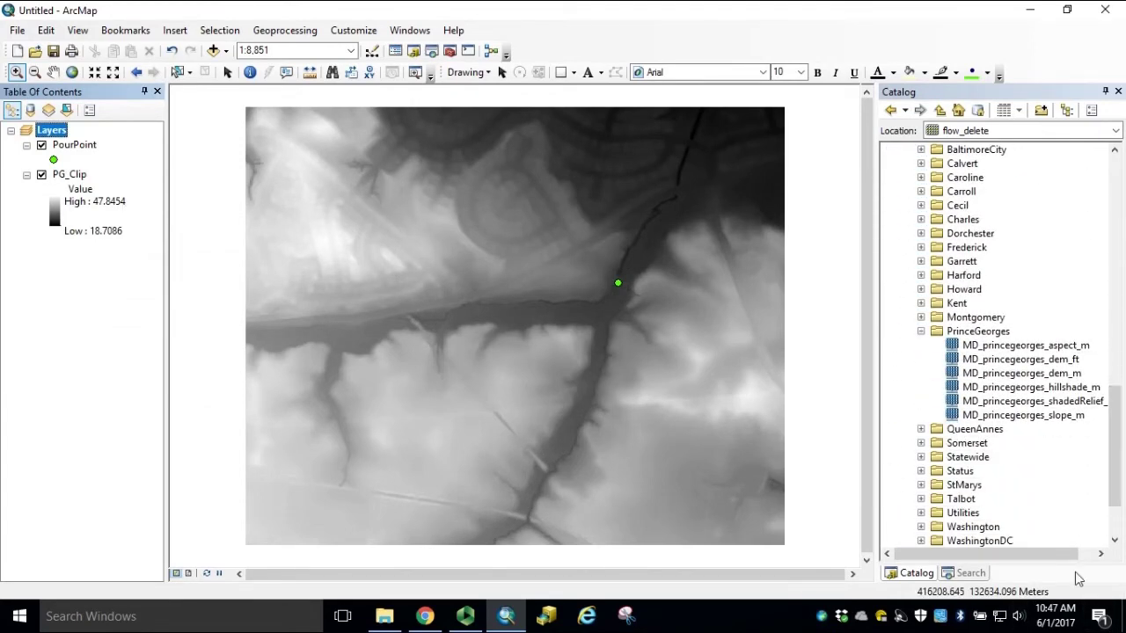
click(965, 577)
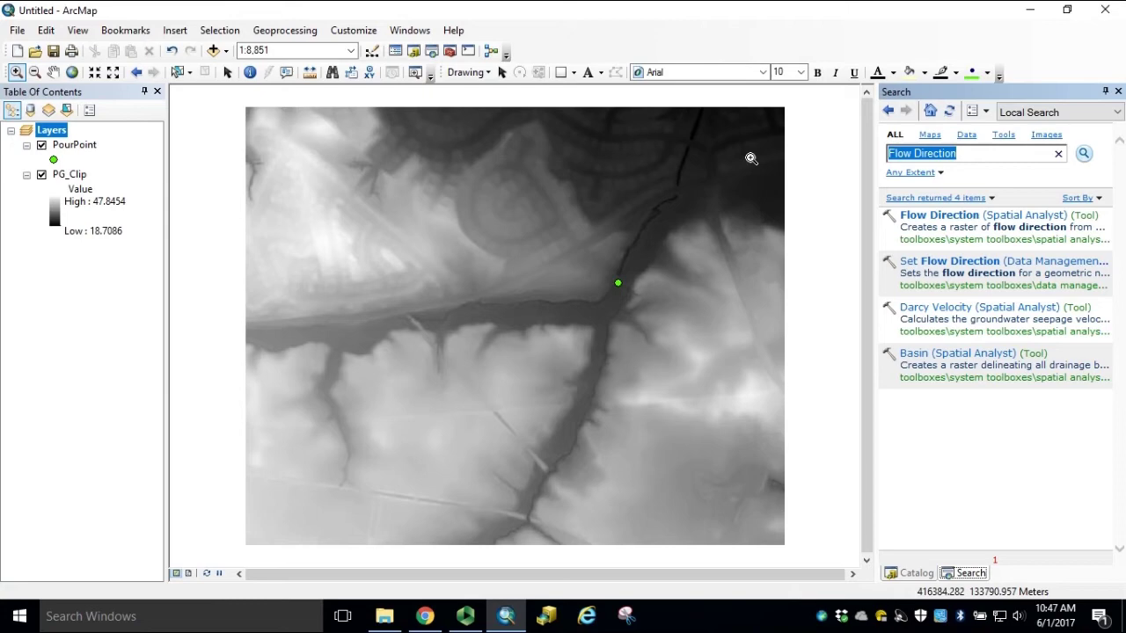
- Run the Fill tool on PG_Clip, saving the output as fill in the Watershed folder
text(fl)
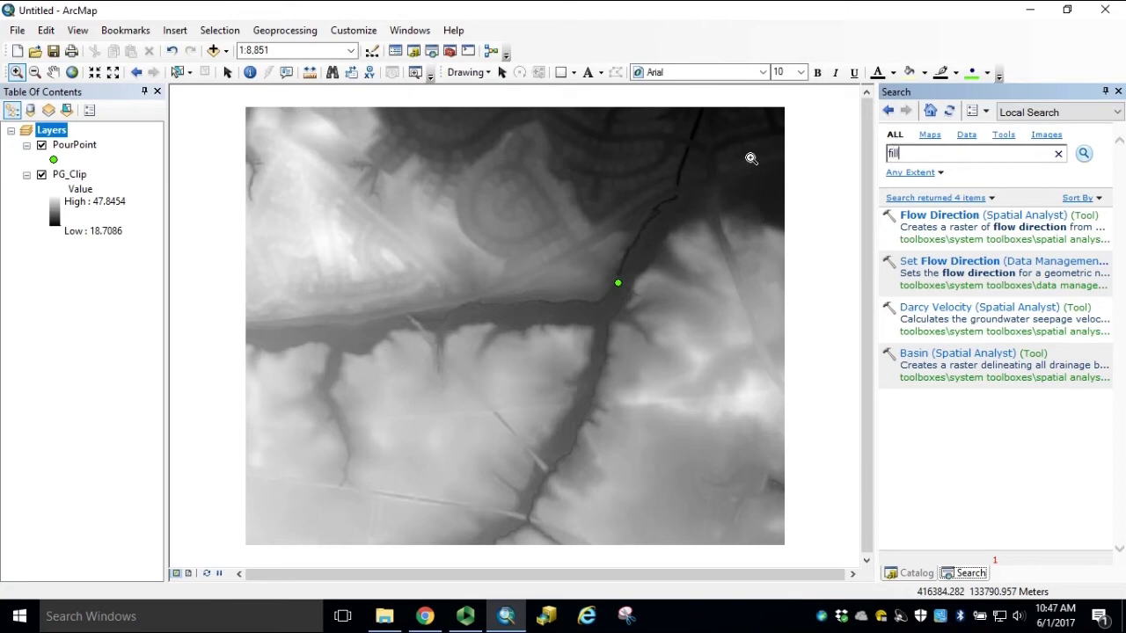
key(Return)
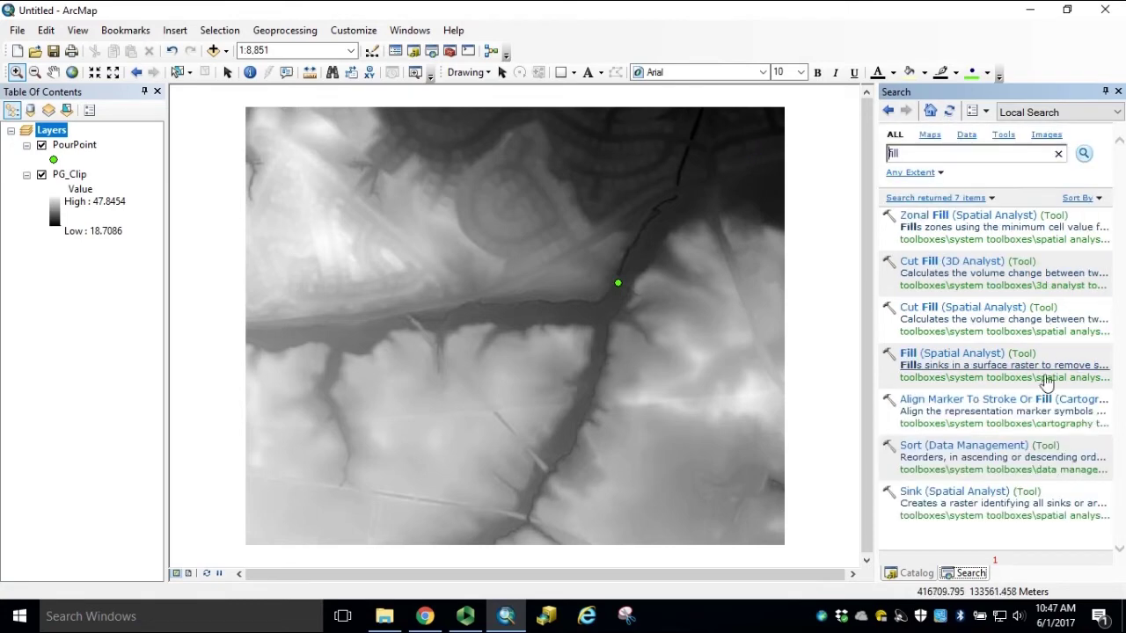
click(974, 359)
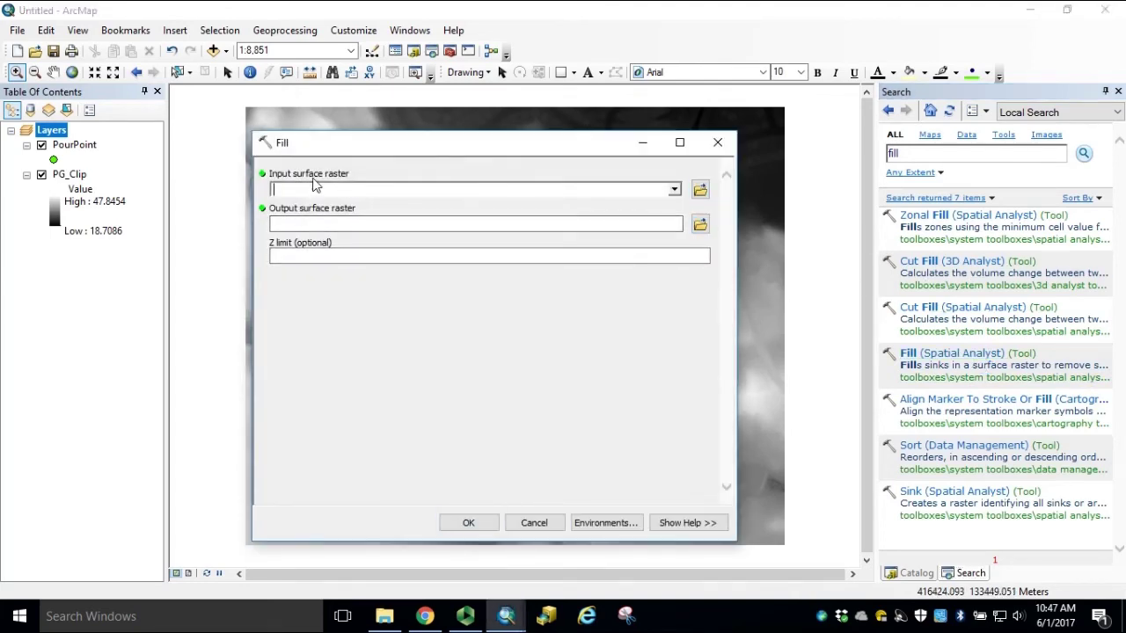
click(674, 189)
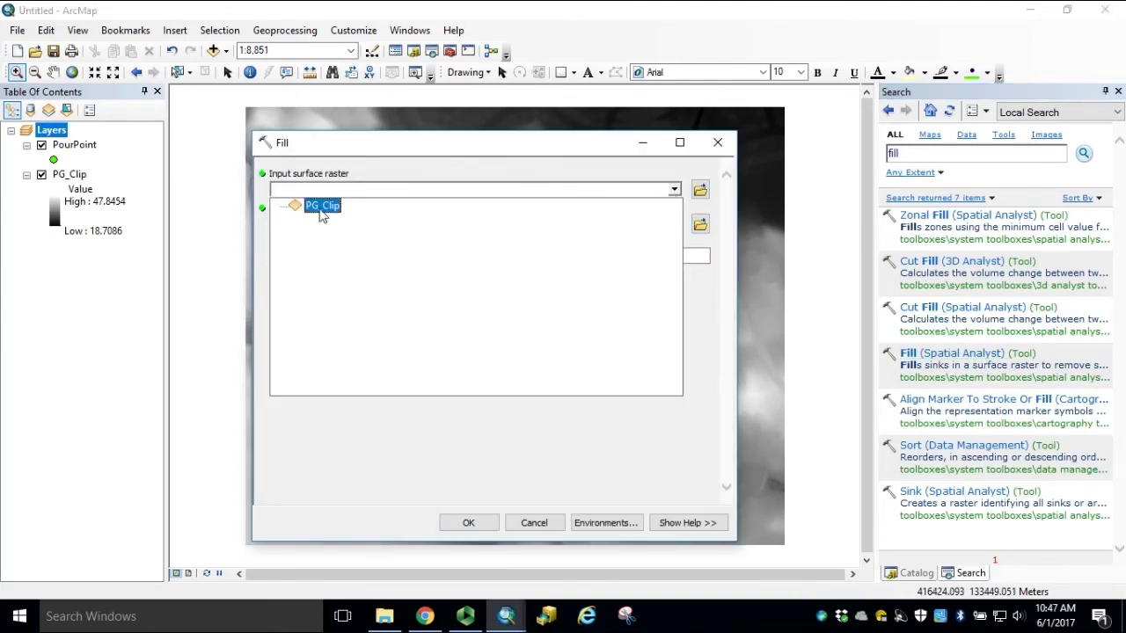
click(321, 212)
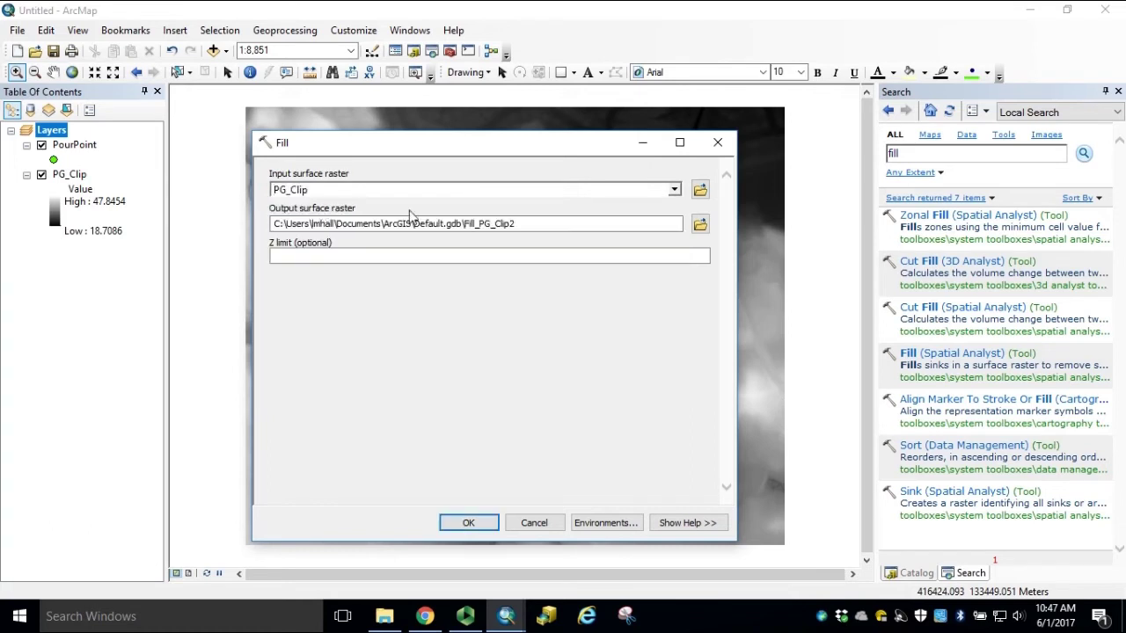
click(701, 223)
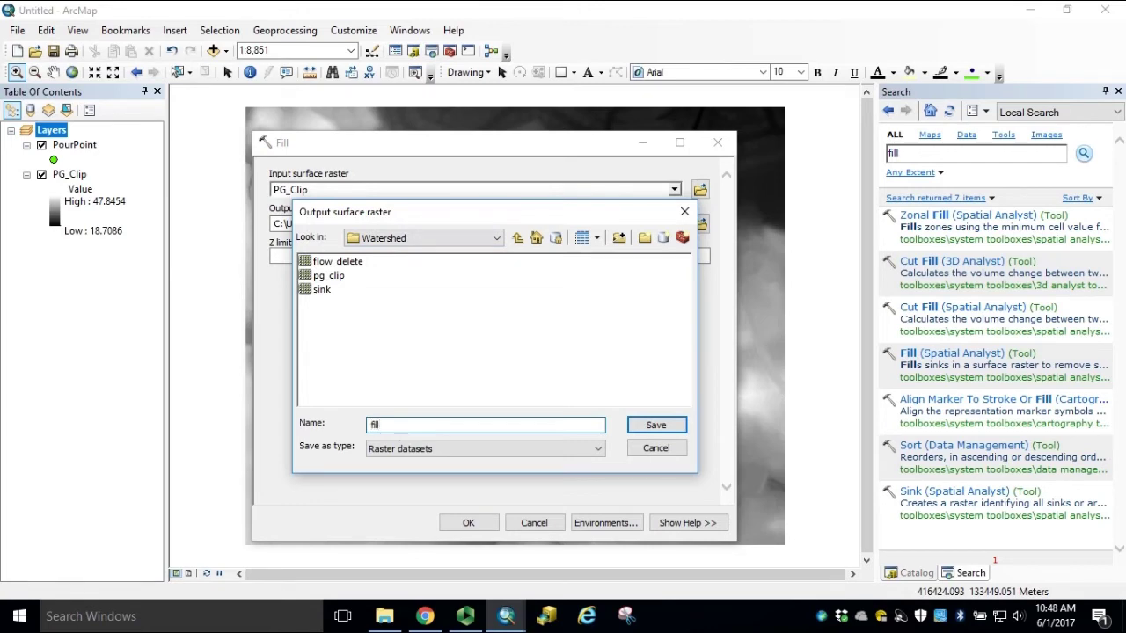
click(656, 425)
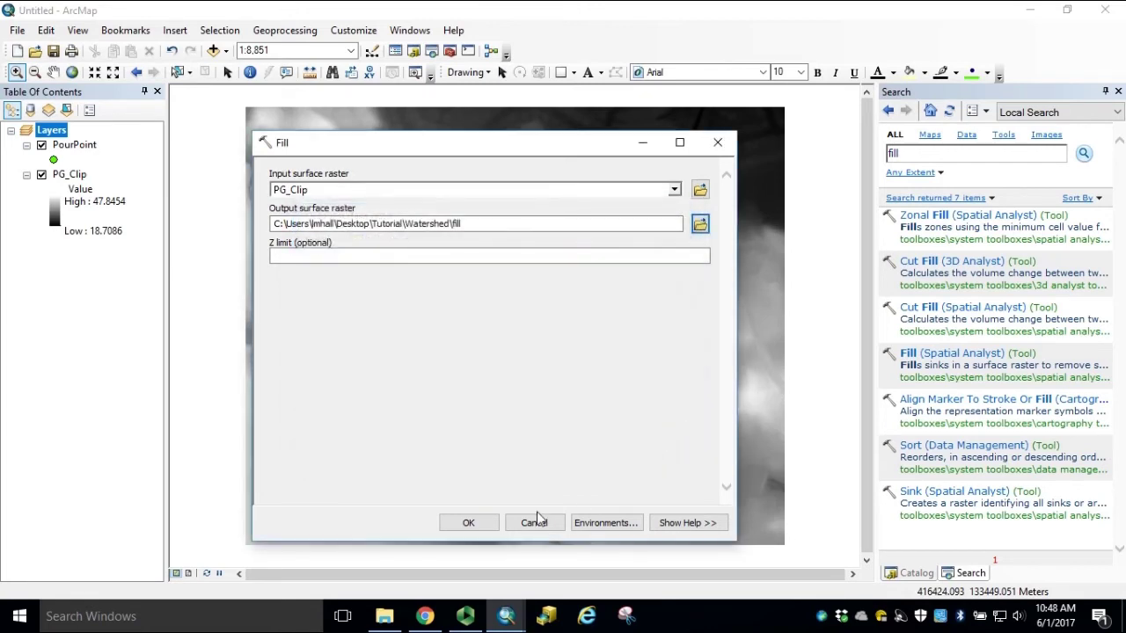
click(469, 524)
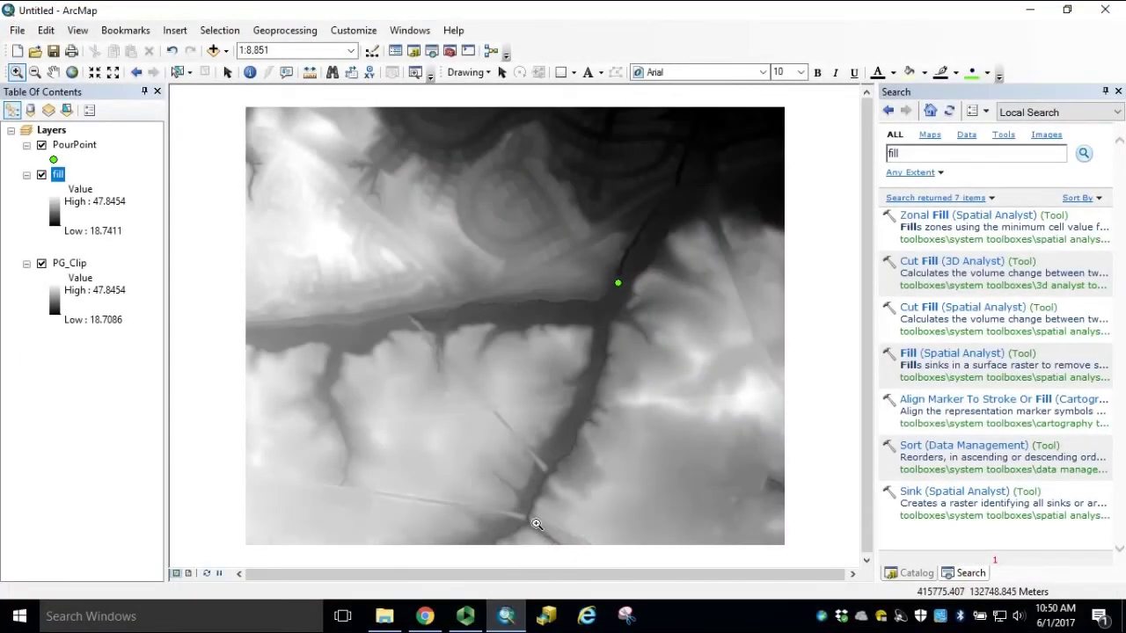
- Run Flow Direction on the fill raster, saving the output as flow_dir in the Watershed folder
click(917, 156)
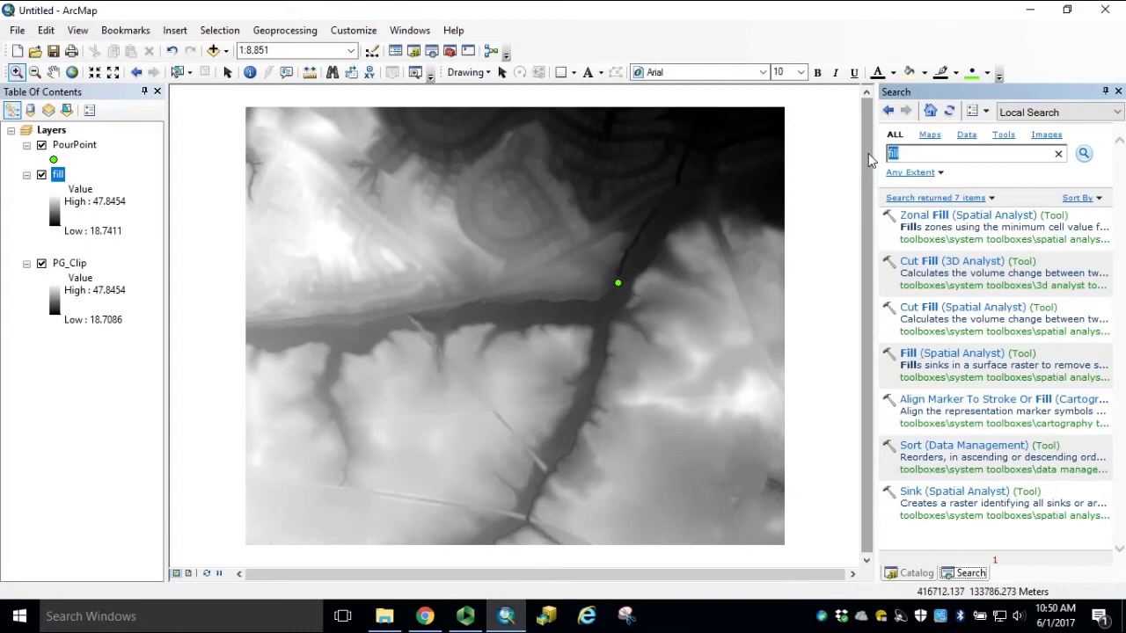
text(FLow direction)
key(Return)
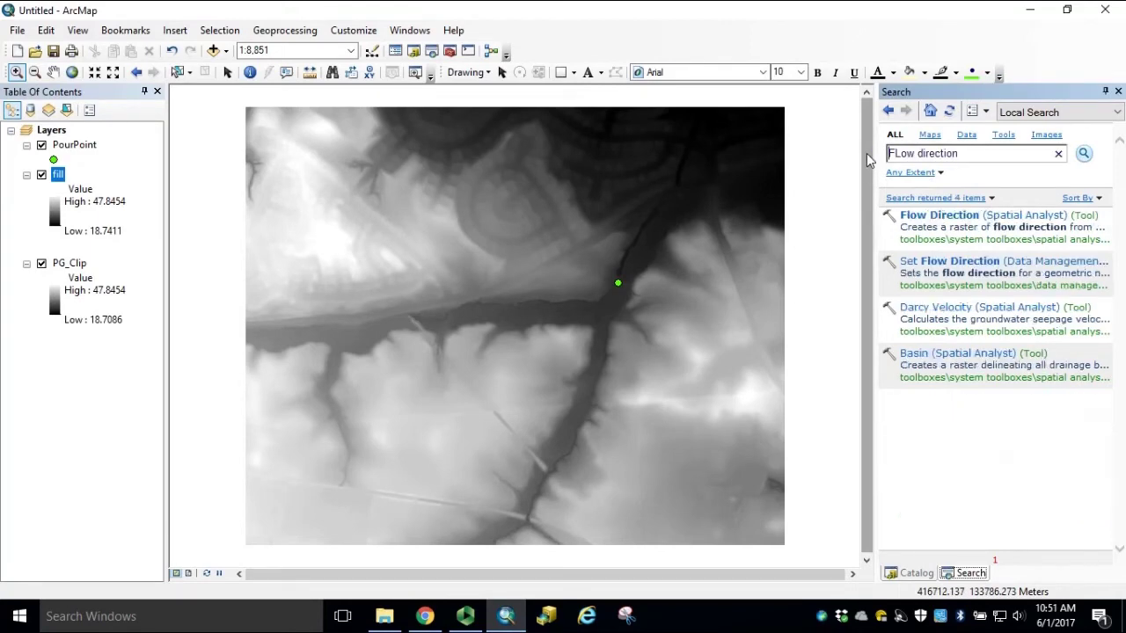
click(966, 217)
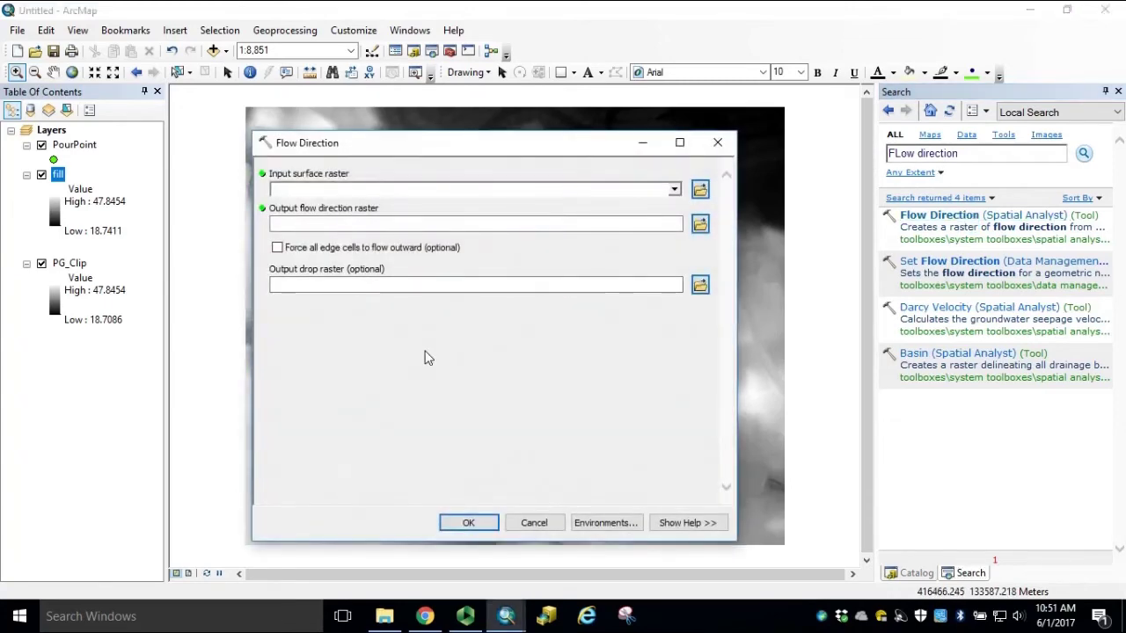
click(674, 191)
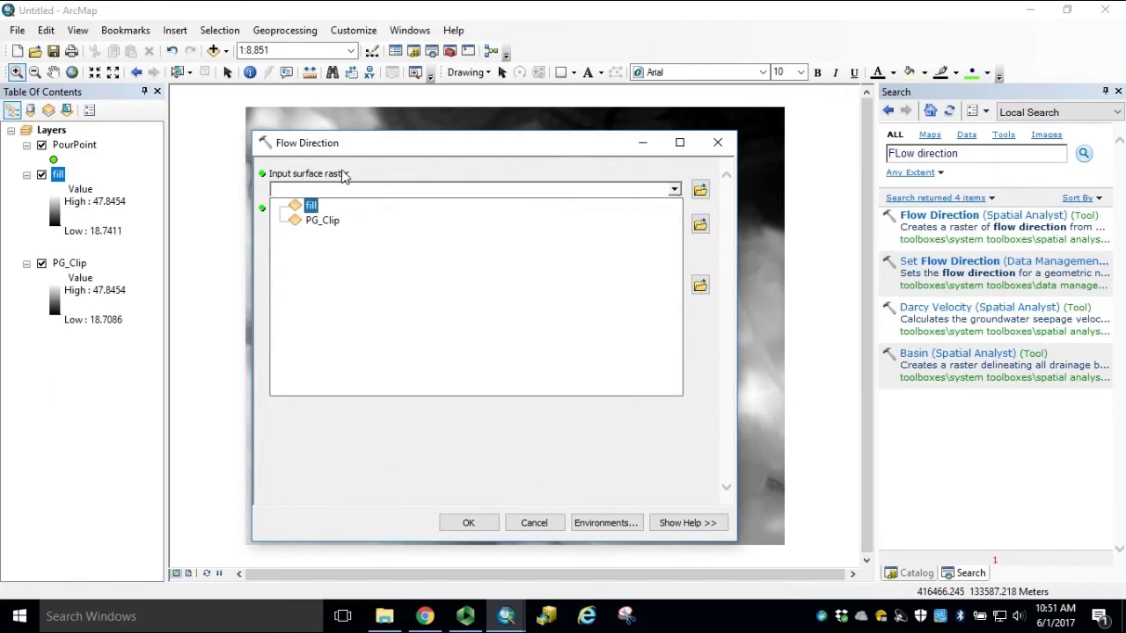
click(312, 207)
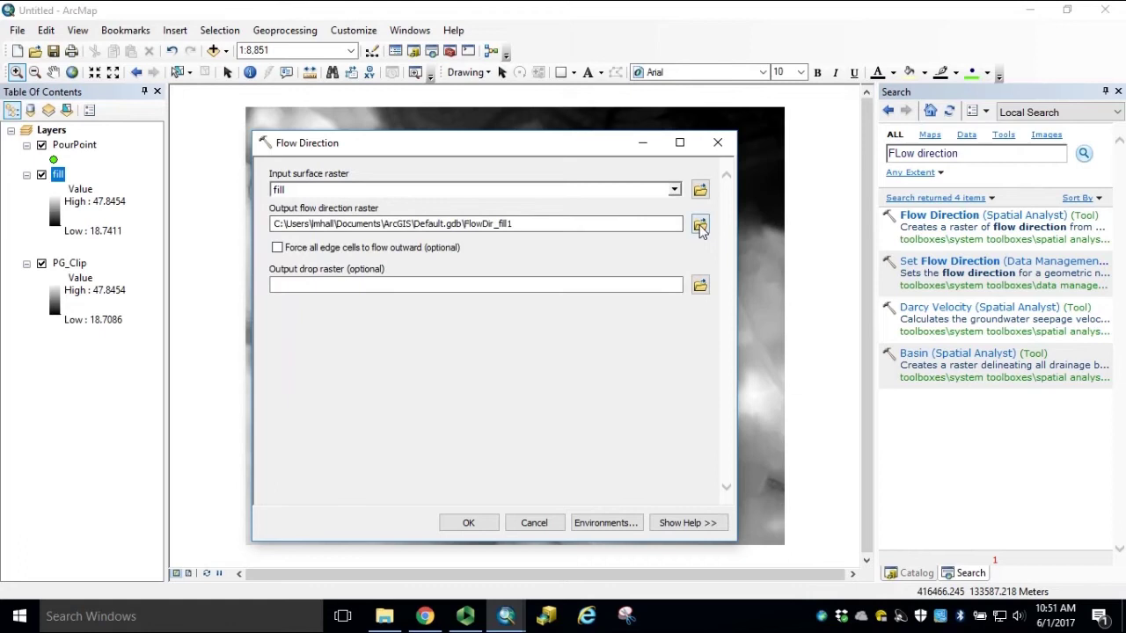
click(700, 225)
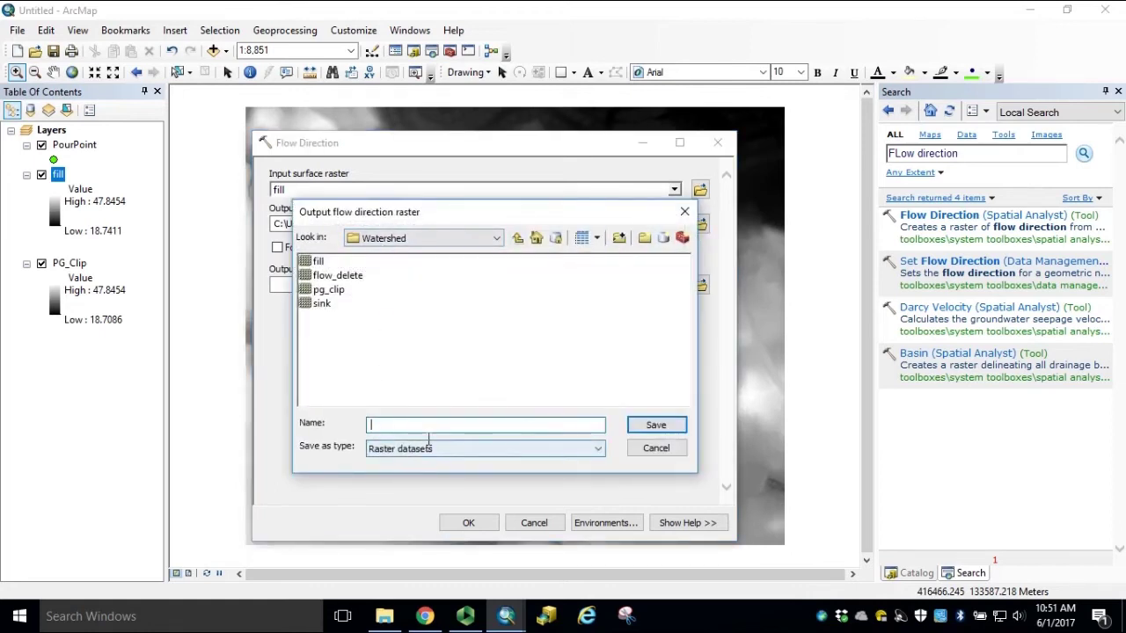
text(flow)
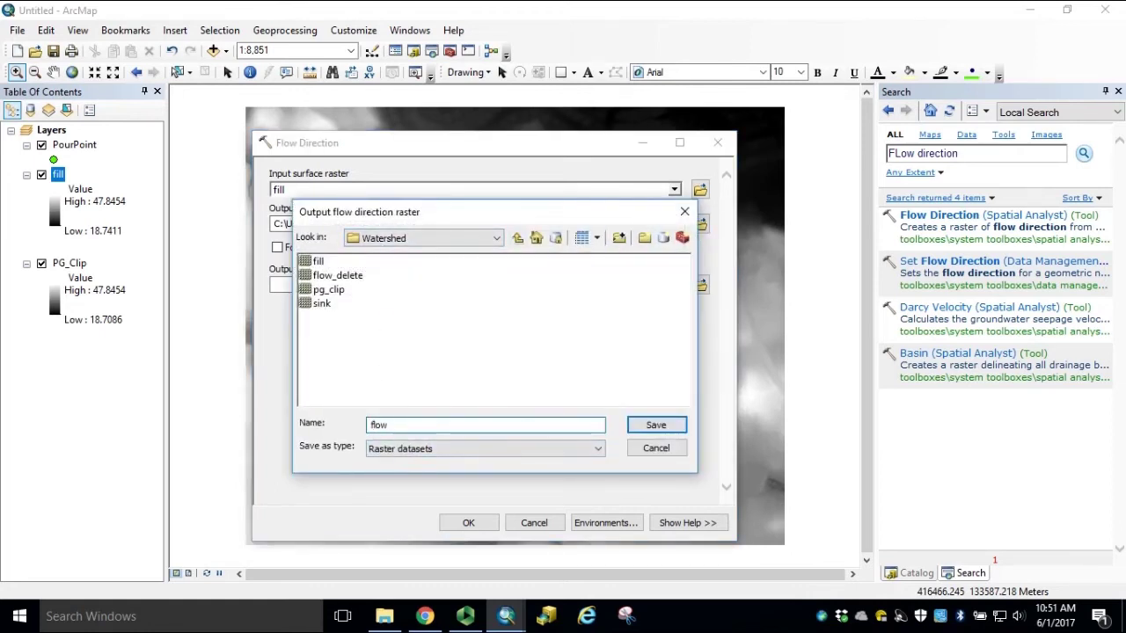
text(_dir)
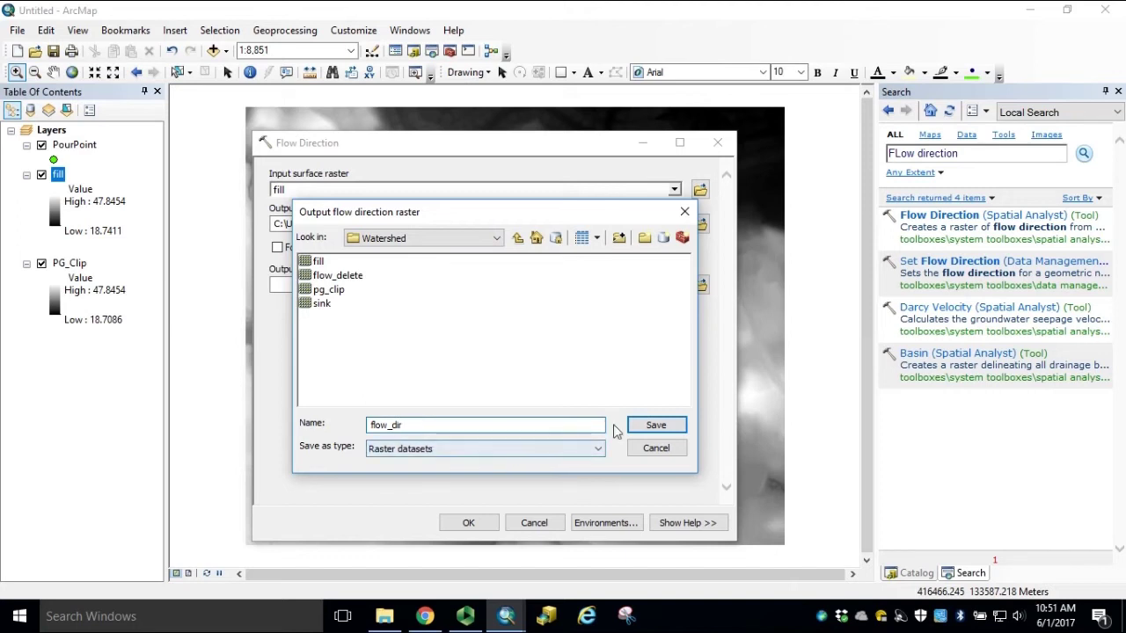
click(651, 428)
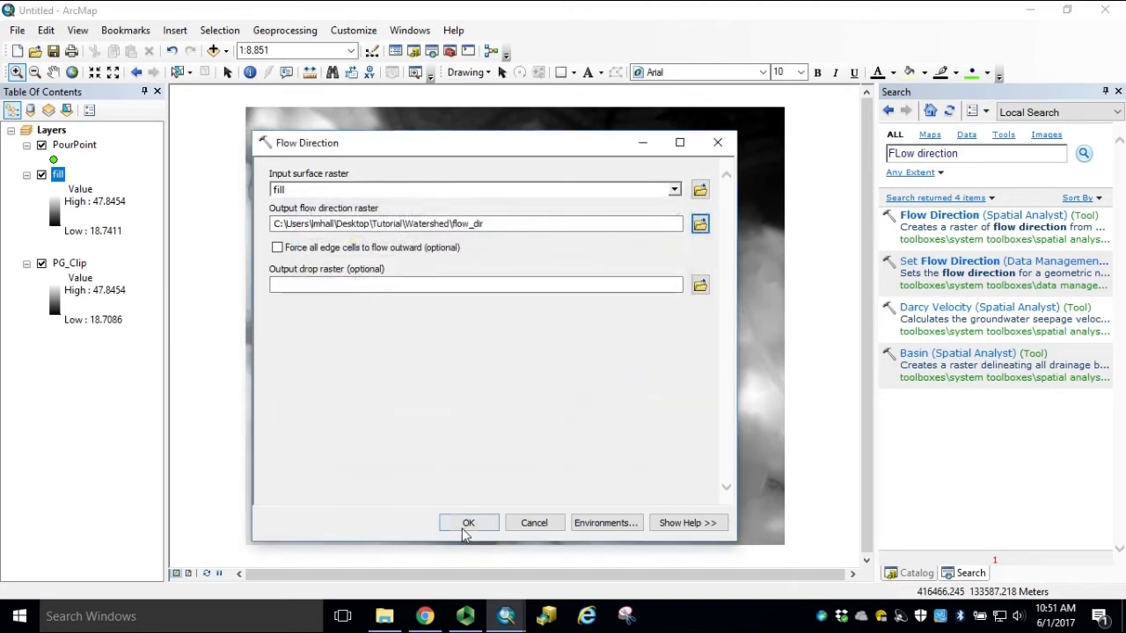
click(469, 522)
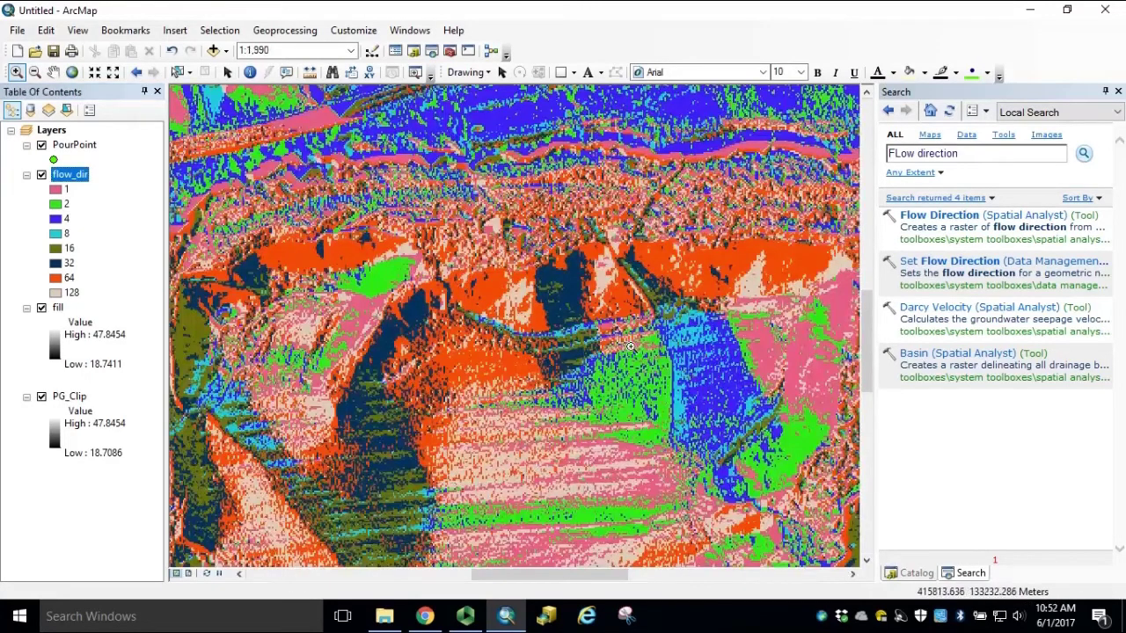
- Zoom in progressively on the individual flow_dir direction cells in the middle of the raster
click(718, 402)
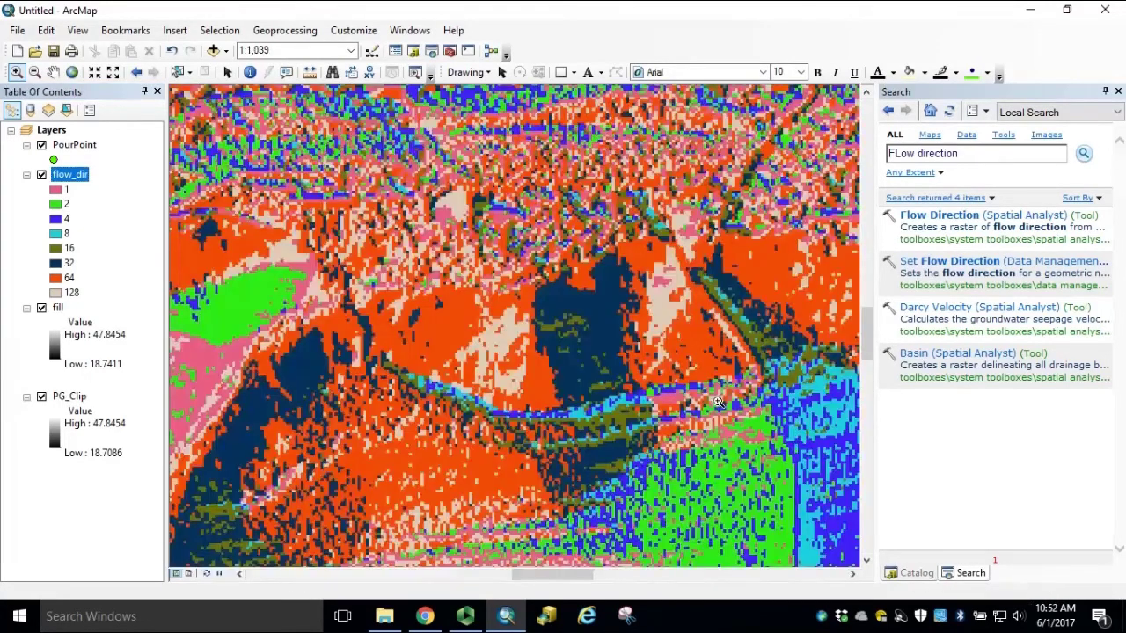
drag(370, 170, 783, 445)
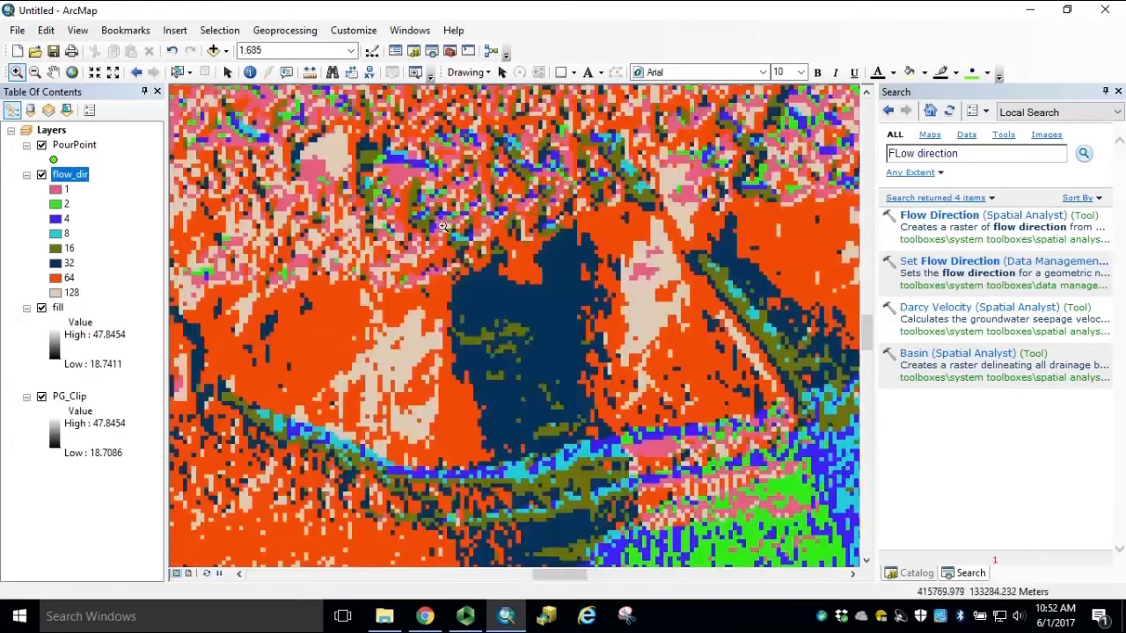
drag(369, 152, 739, 437)
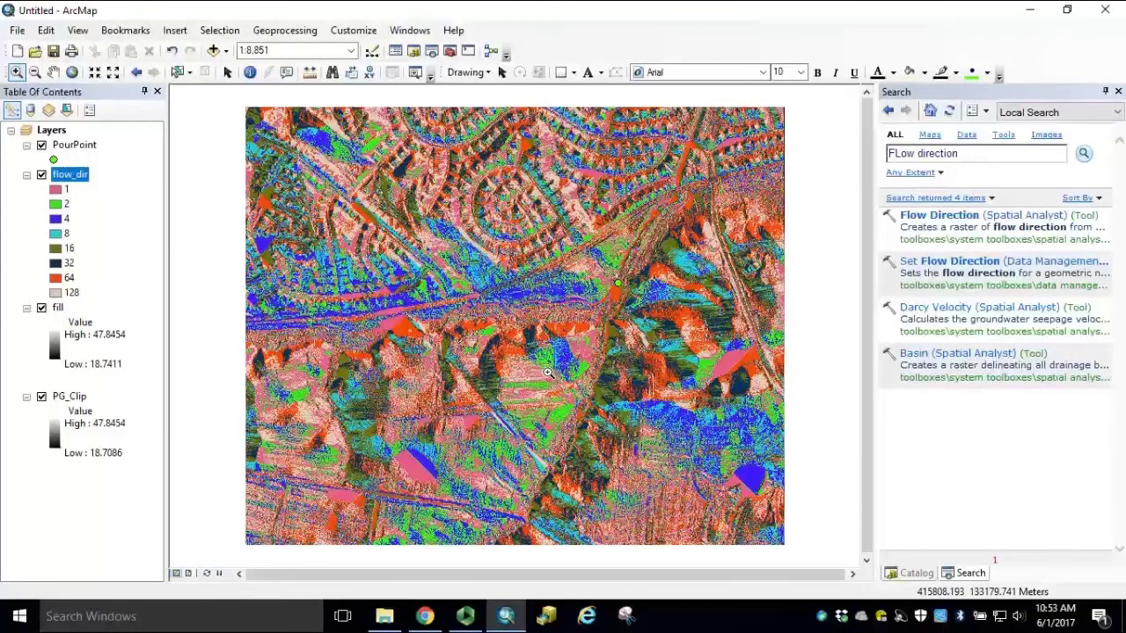
- Run Flow Accumulation on flow_dir, saving the result as flow_acc in the Watershed folder
click(998, 156)
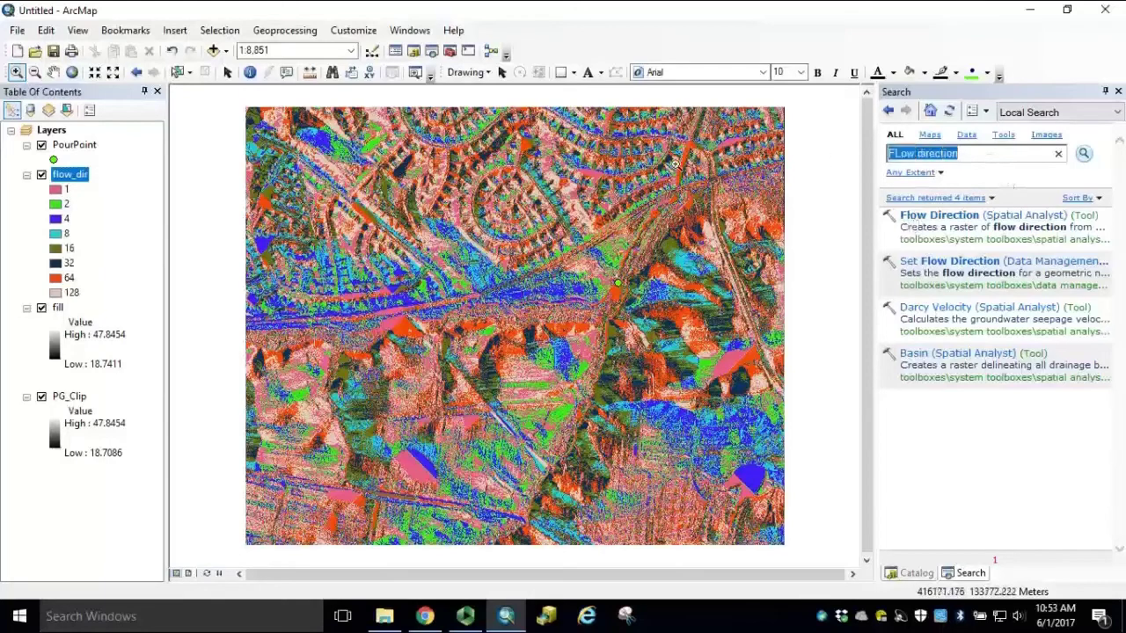
text(flow accumula)
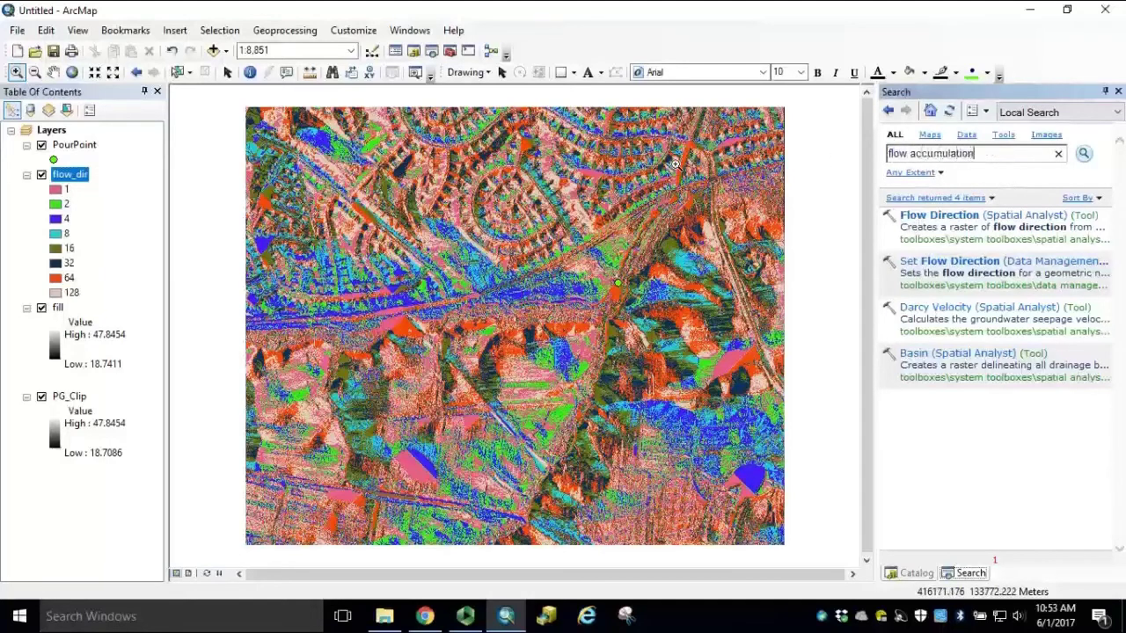
key(Return)
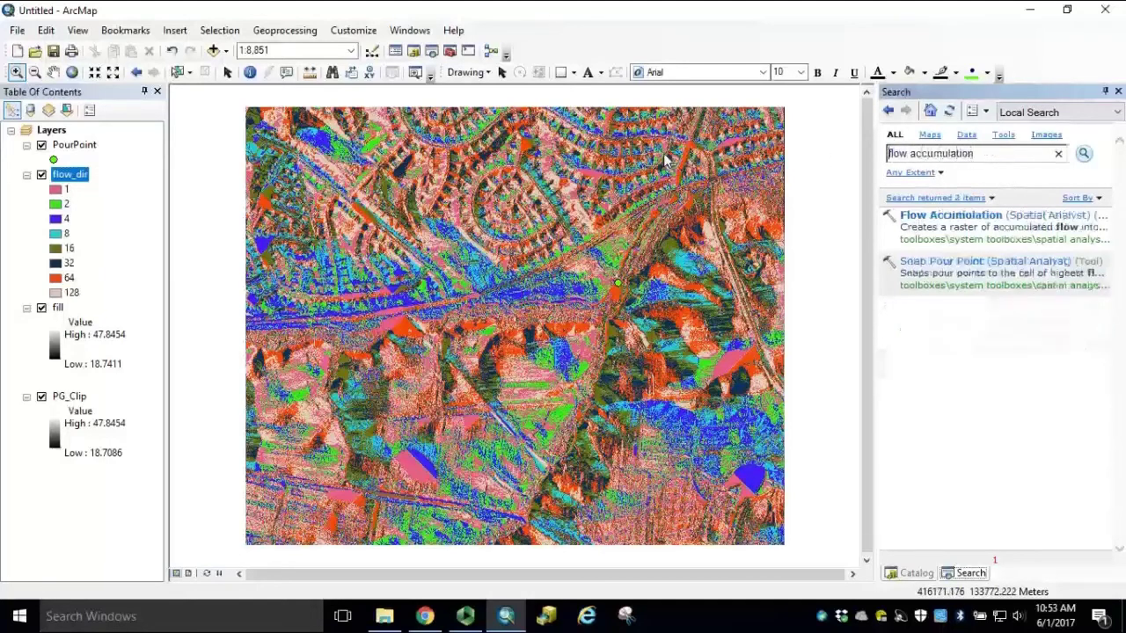
click(957, 220)
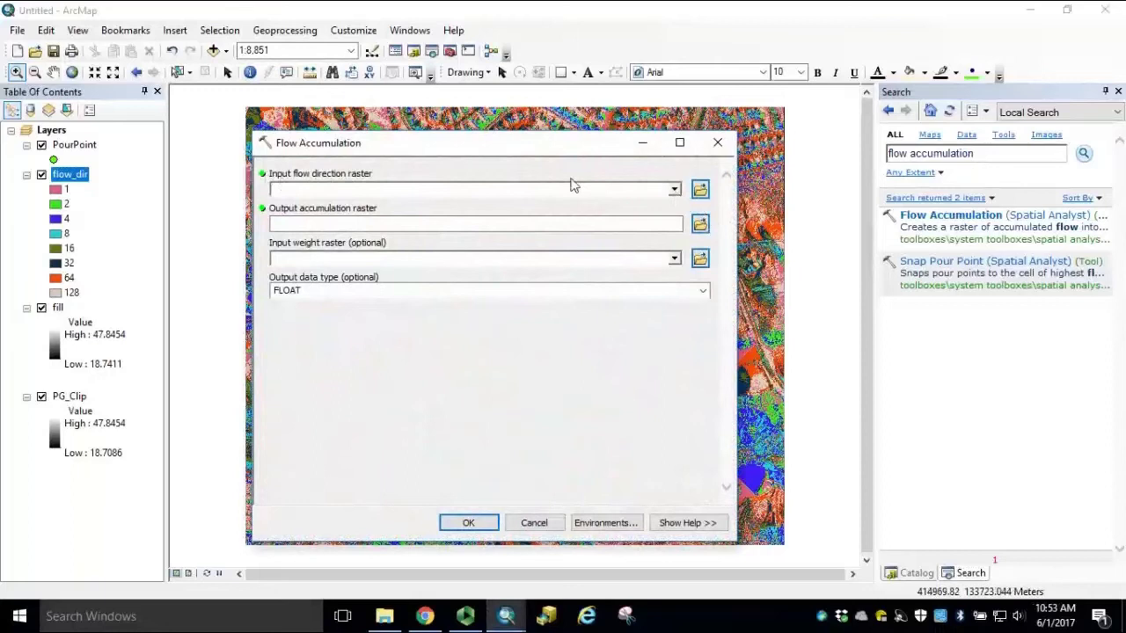
click(675, 190)
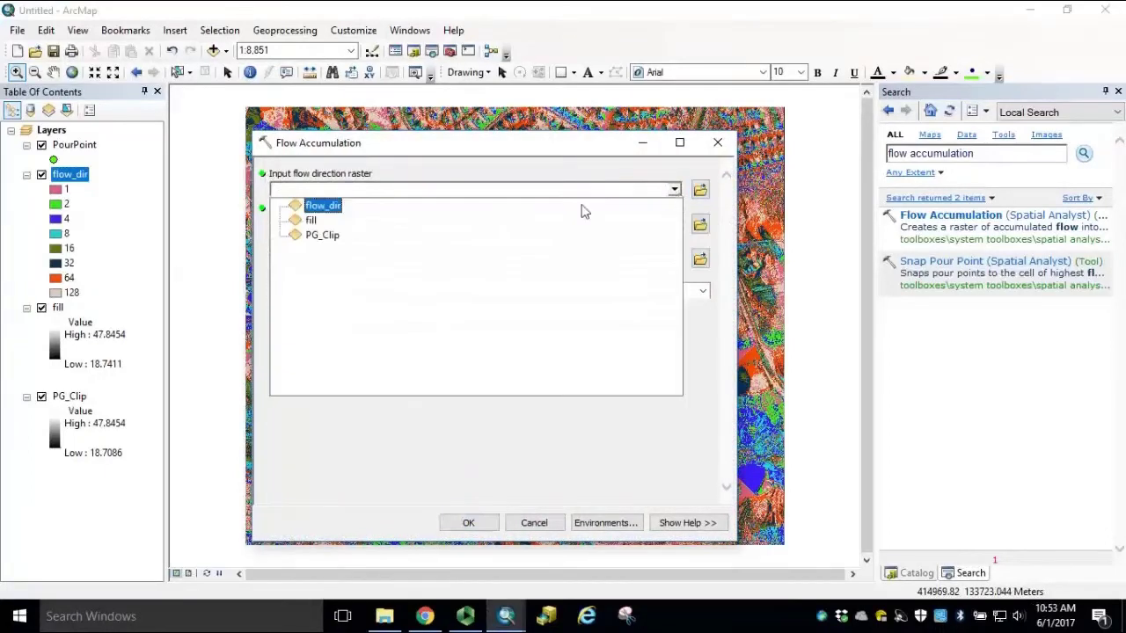
click(326, 208)
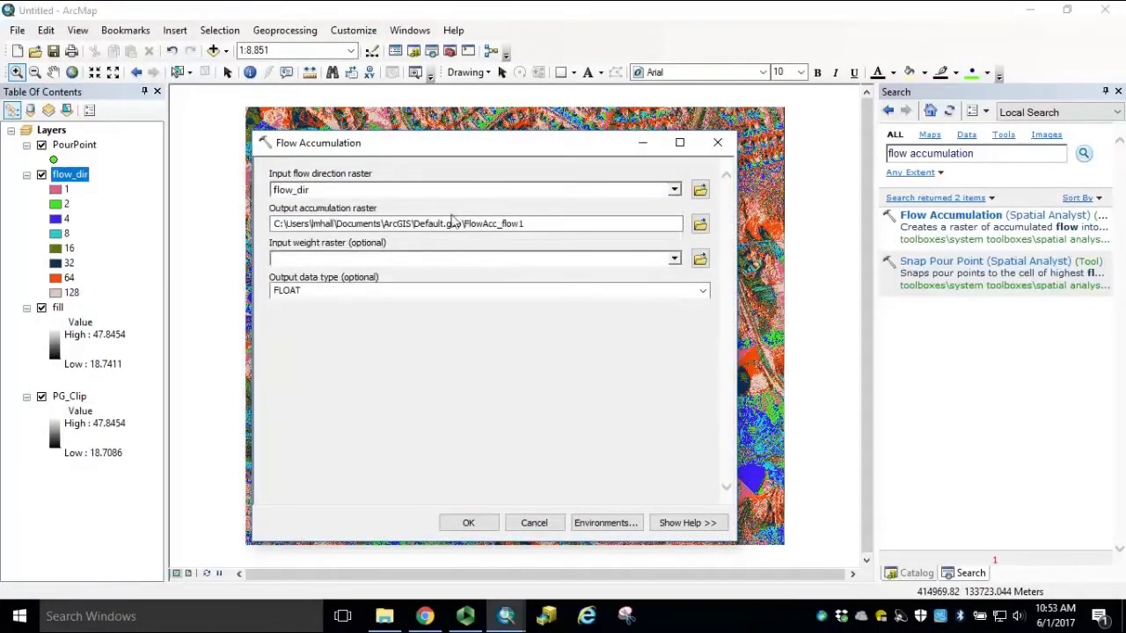
click(702, 226)
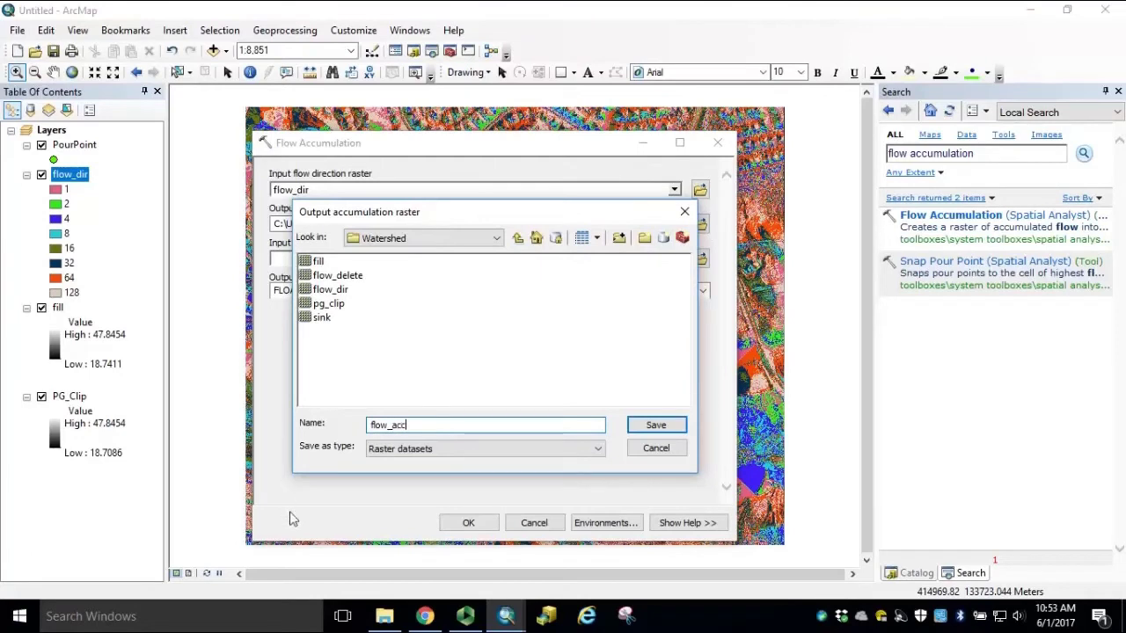
text(flow_acc)
click(655, 425)
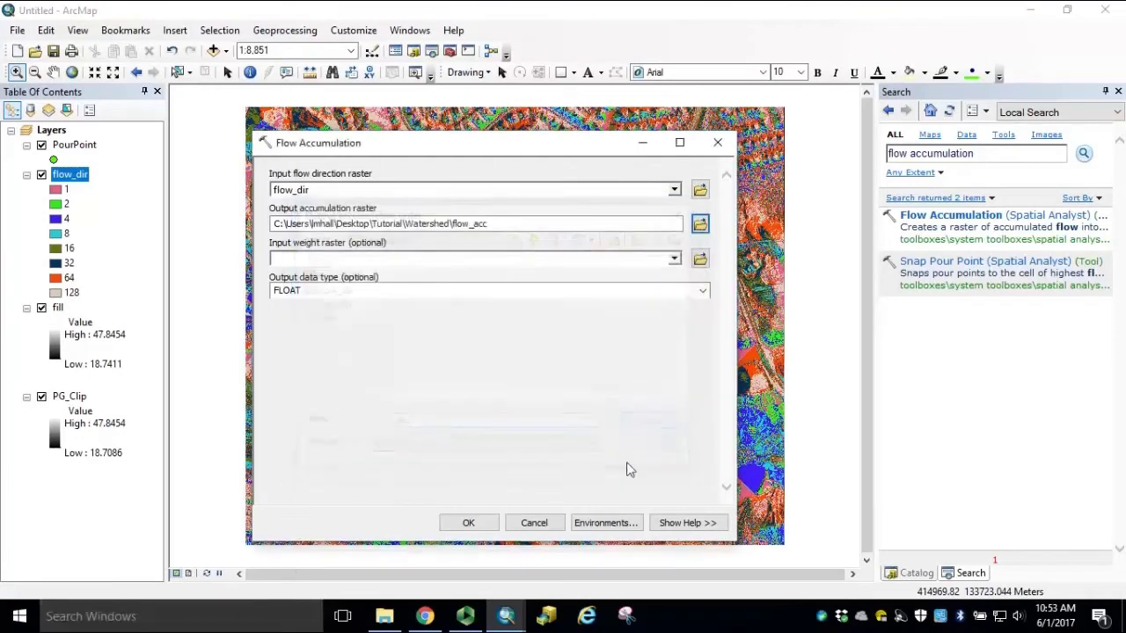
click(469, 524)
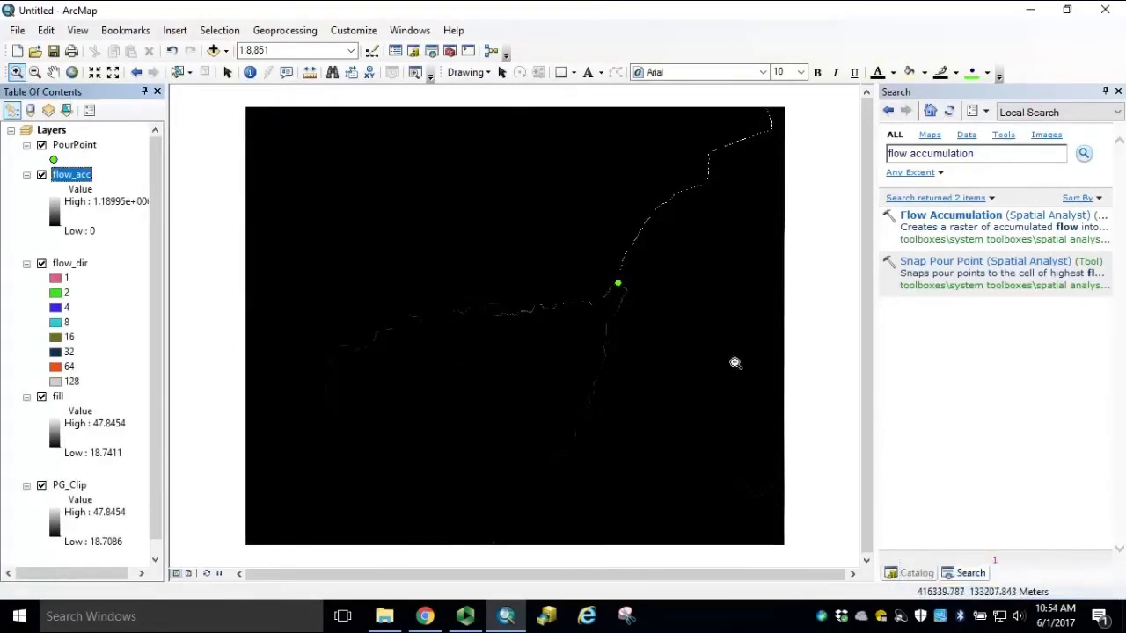
- Zoom in on the pour point against the flow_acc stream lines, then return to full extent
drag(593, 260, 667, 327)
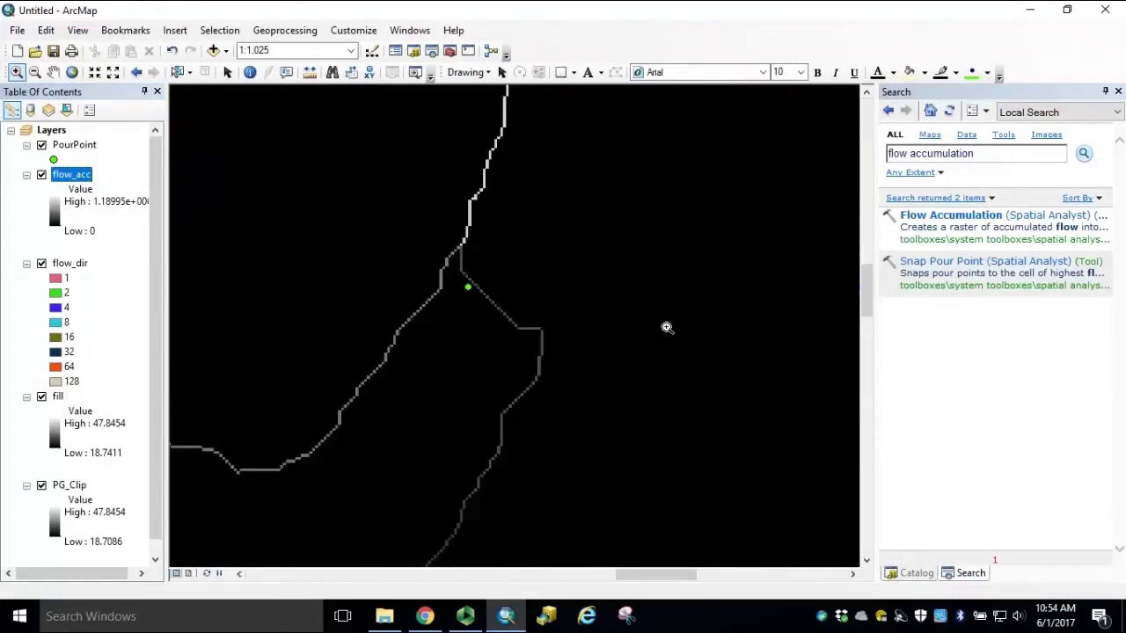
drag(395, 232, 627, 394)
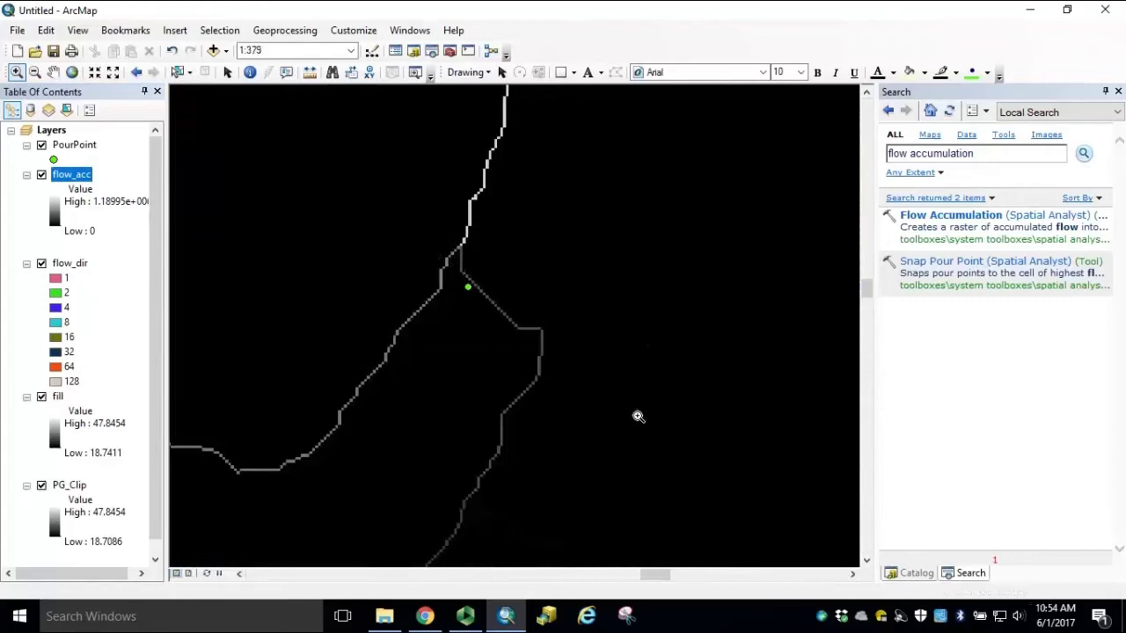
drag(406, 285, 534, 370)
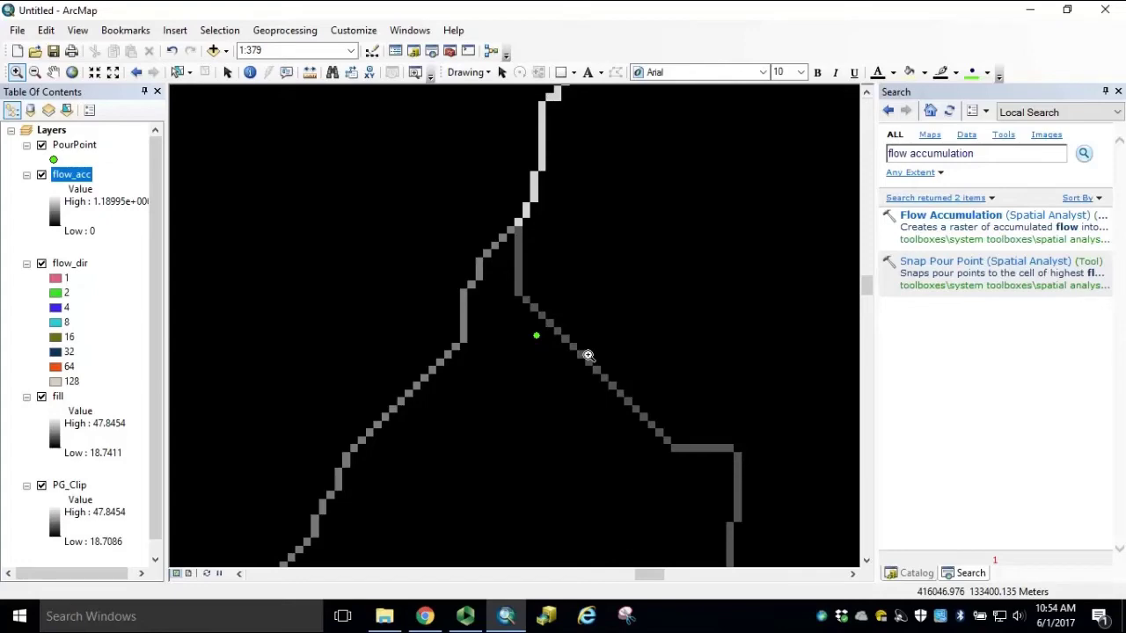
click(73, 74)
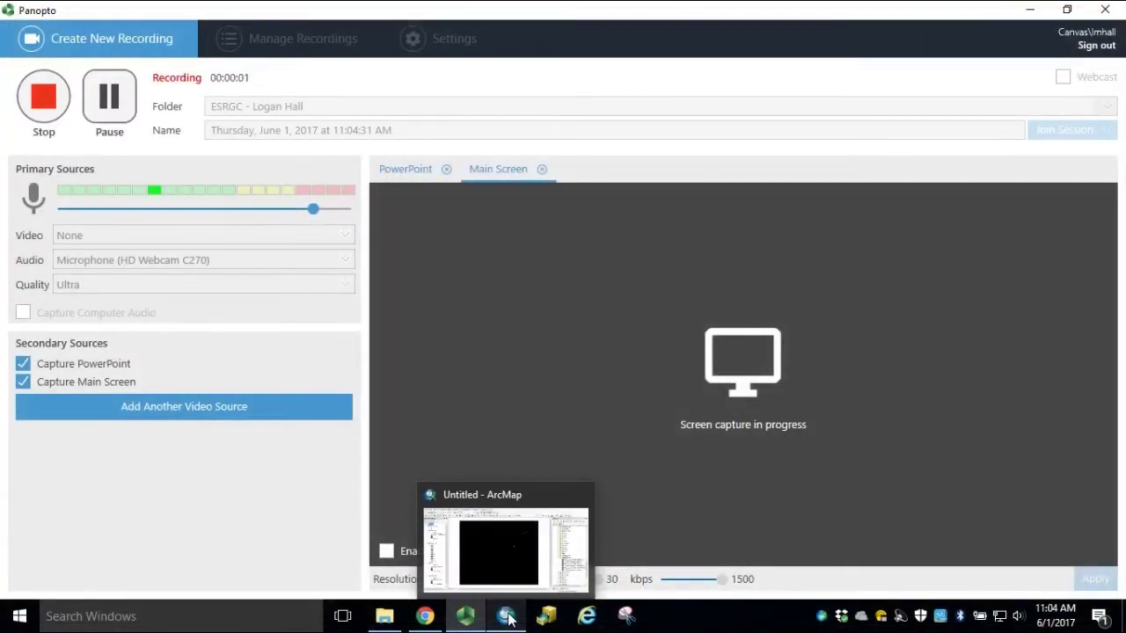
- Bring the Untitled - ArcMap window back to the front from its taskbar preview
click(508, 619)
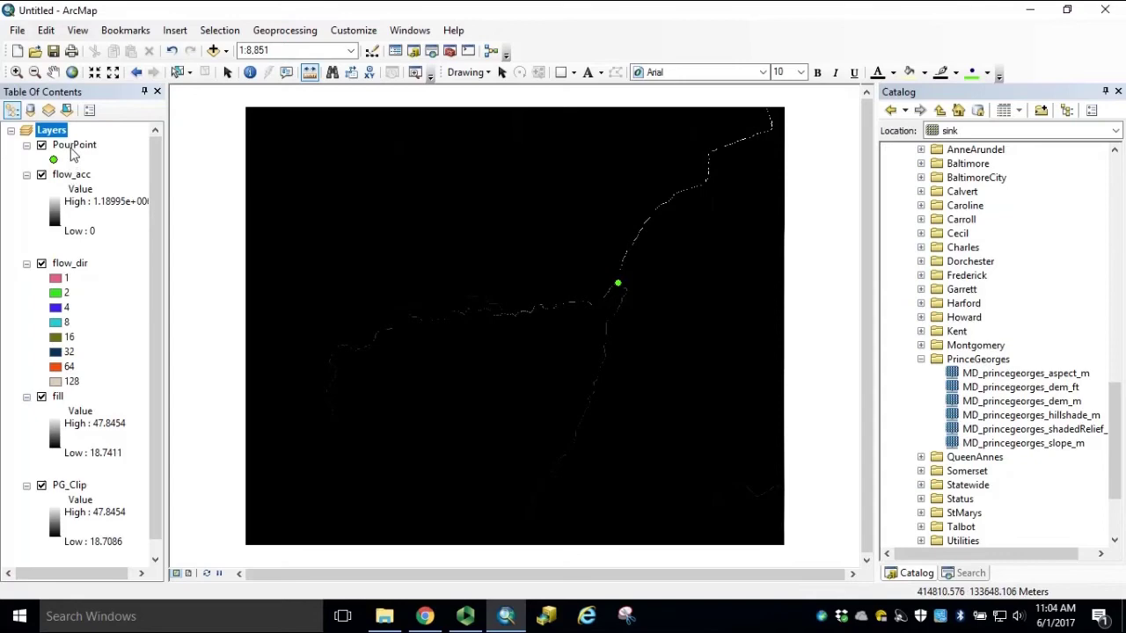
- Zoom to the PourPoint layer at 1:25 scale and pan to show the adjacent stream cells
right_click(74, 150)
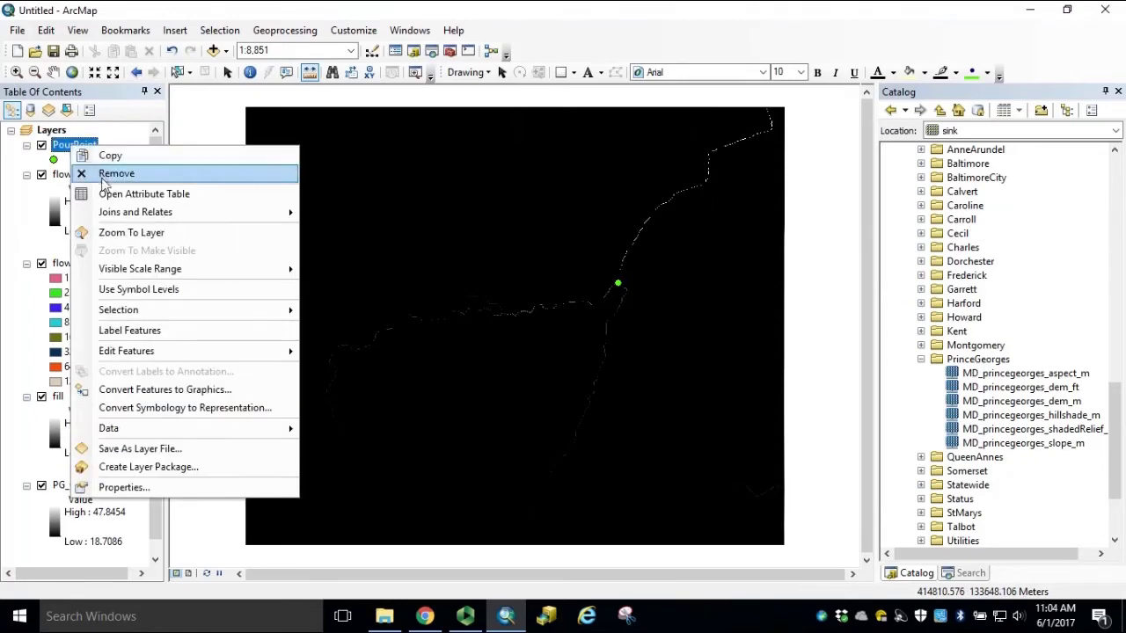
click(150, 234)
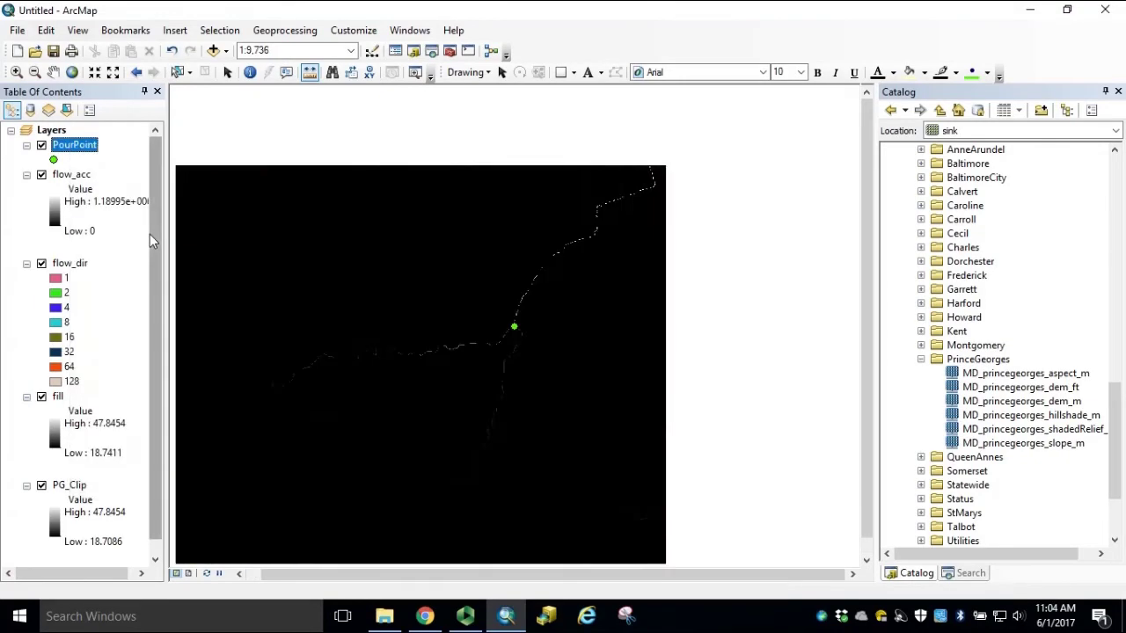
click(310, 54)
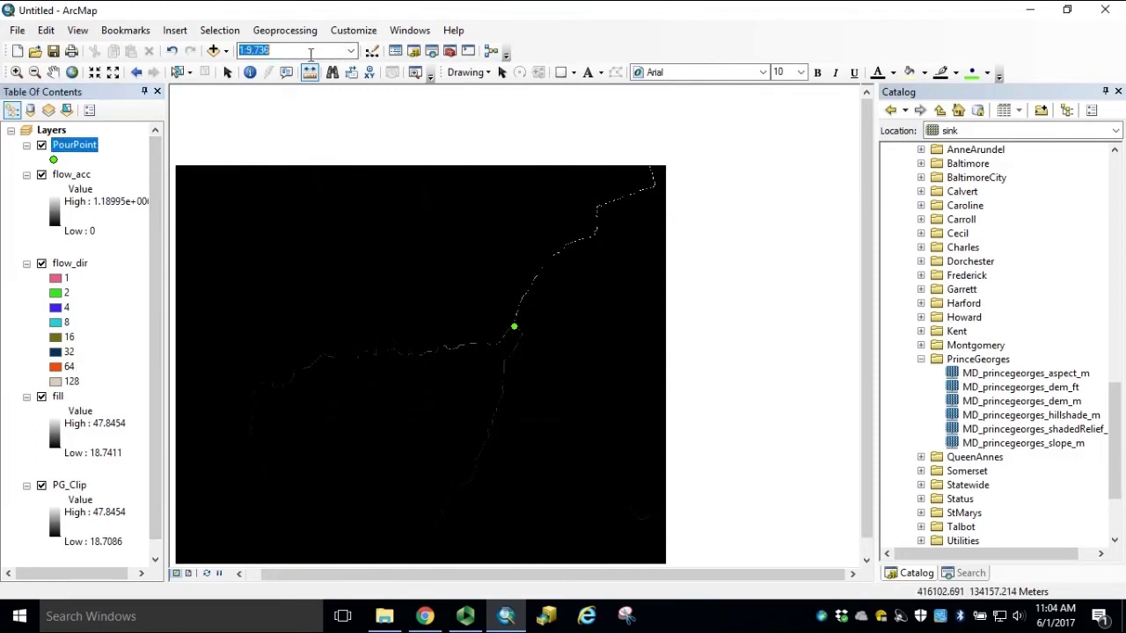
text(25)
key(Return)
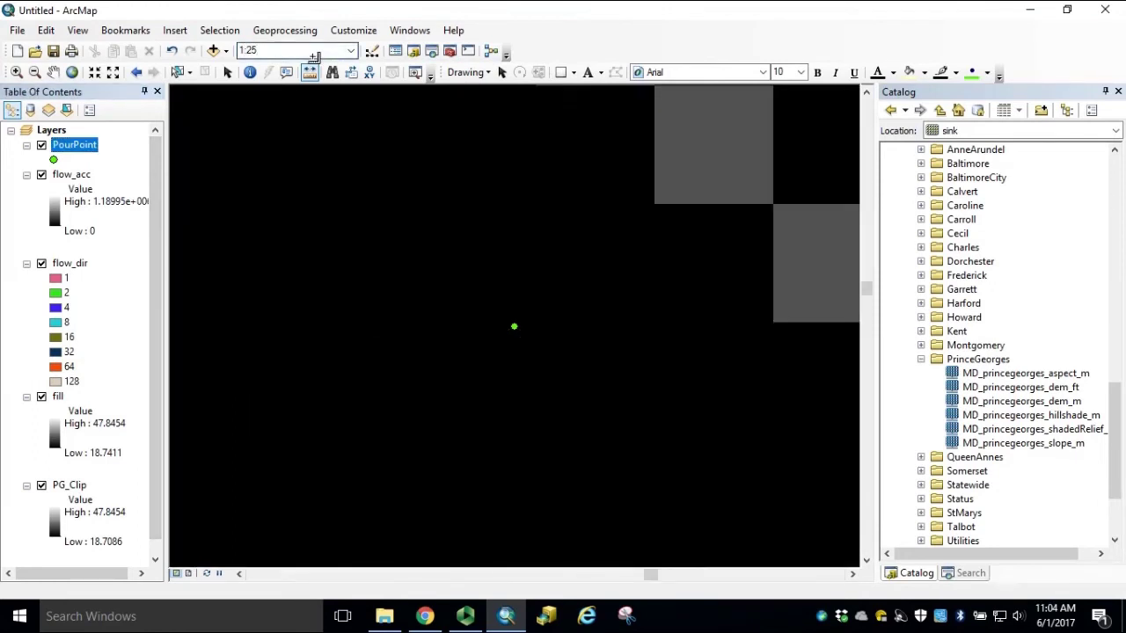
drag(651, 239, 570, 321)
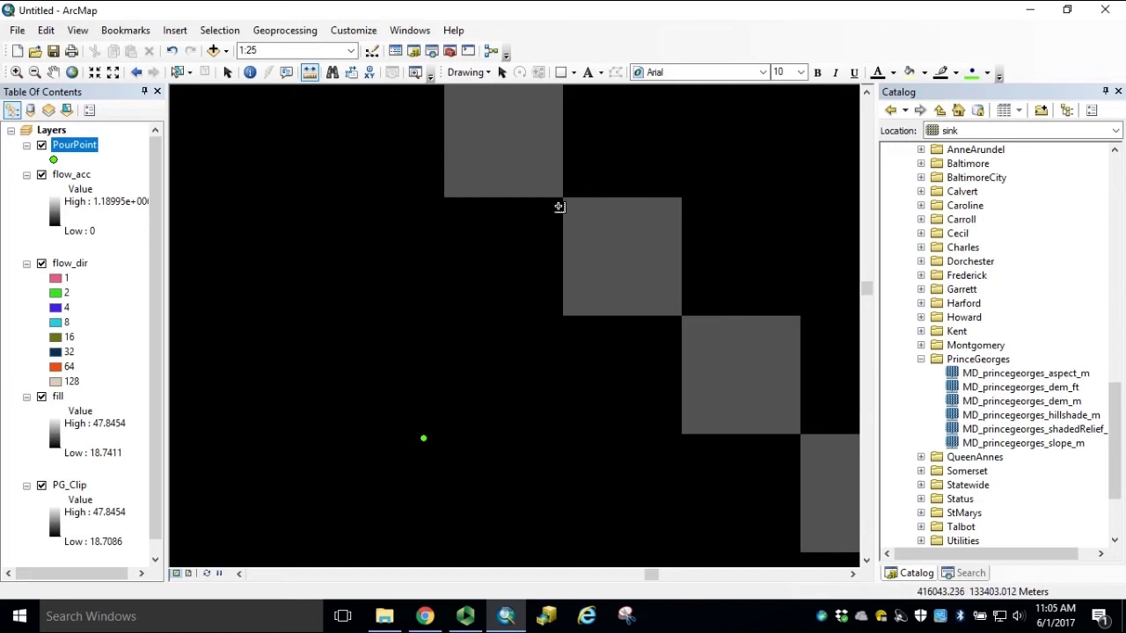
click(312, 74)
click(311, 74)
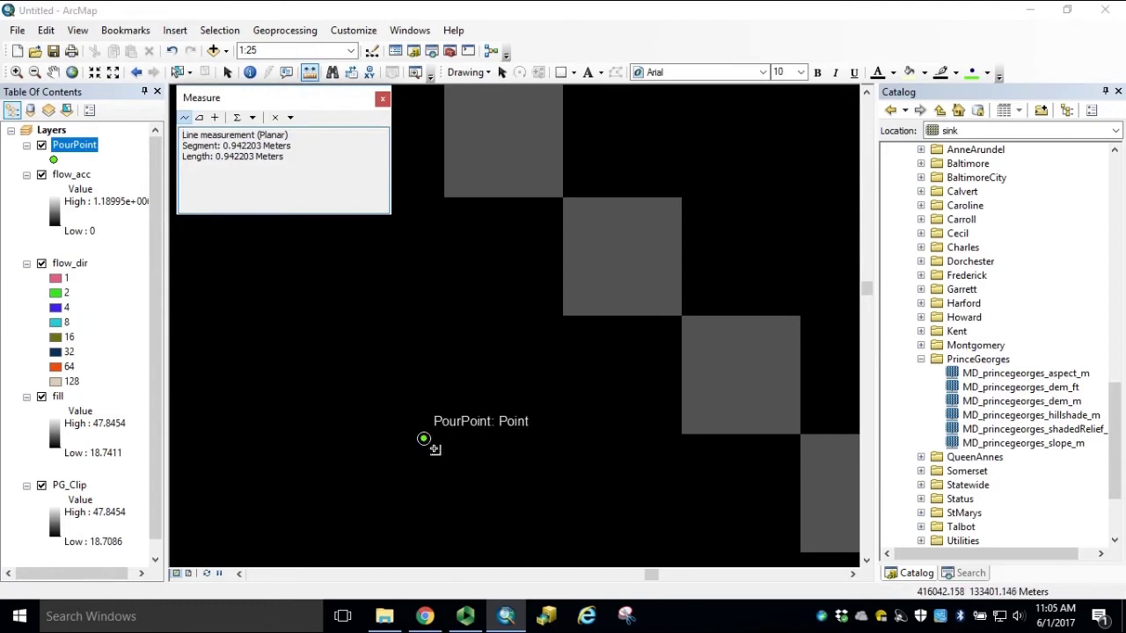
click(435, 448)
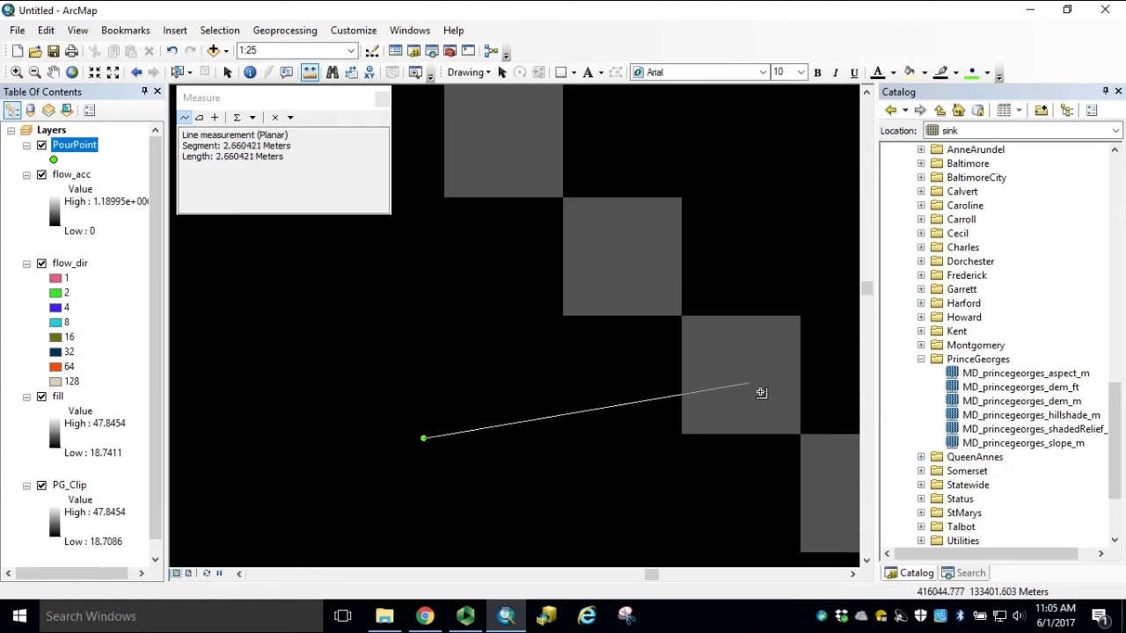
double_click(754, 391)
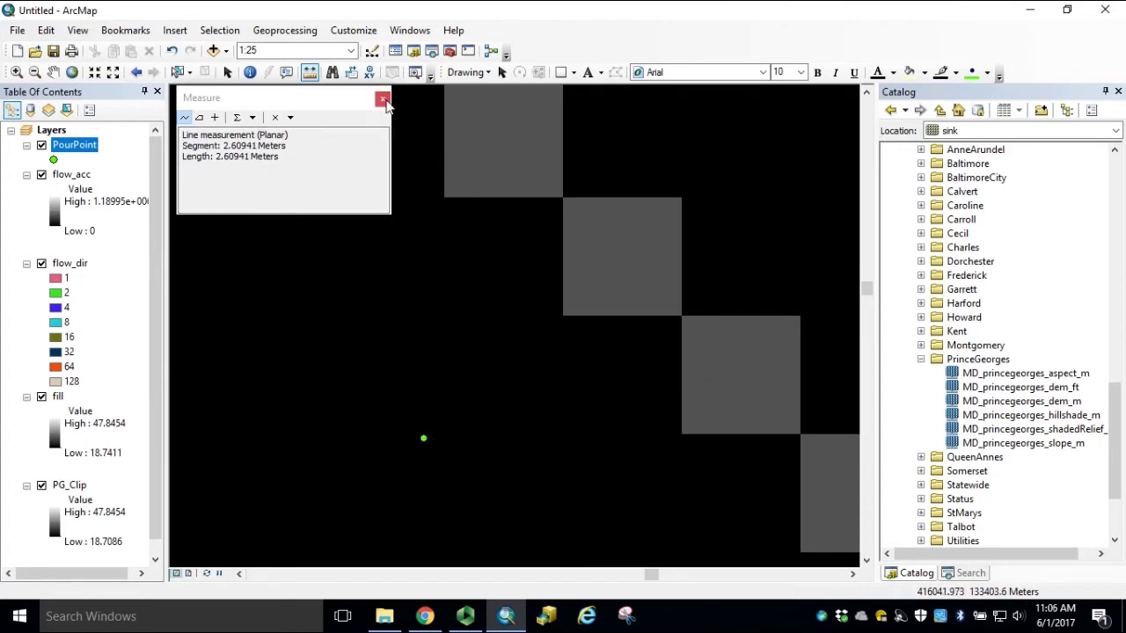
click(383, 99)
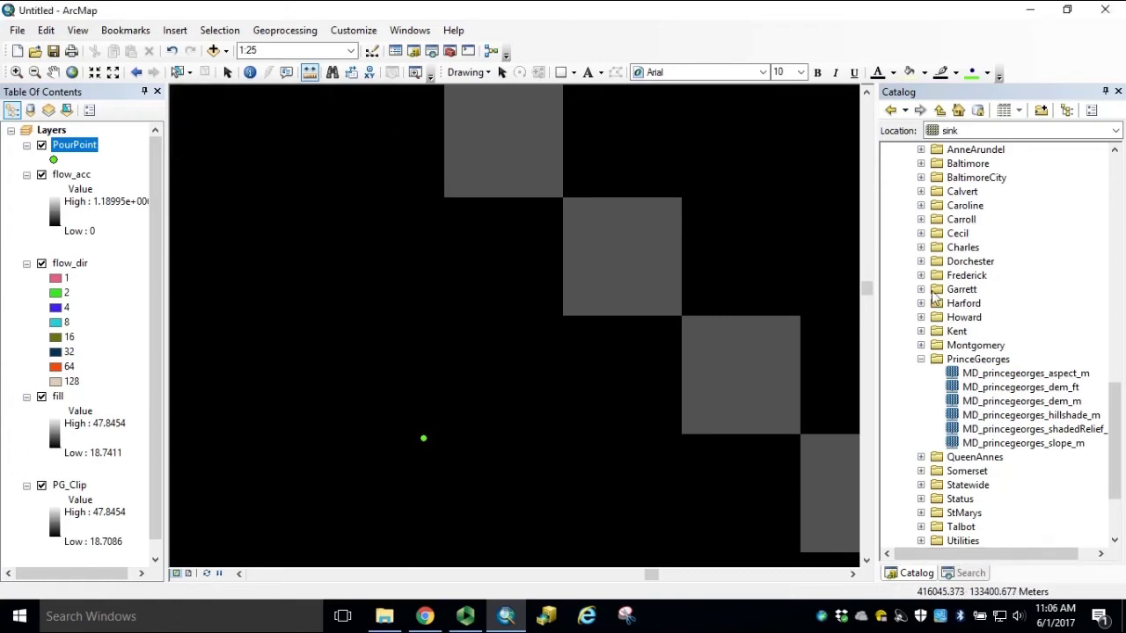
- Search for Snap Pour Point and open the Spatial Analyst tool from the results
click(966, 573)
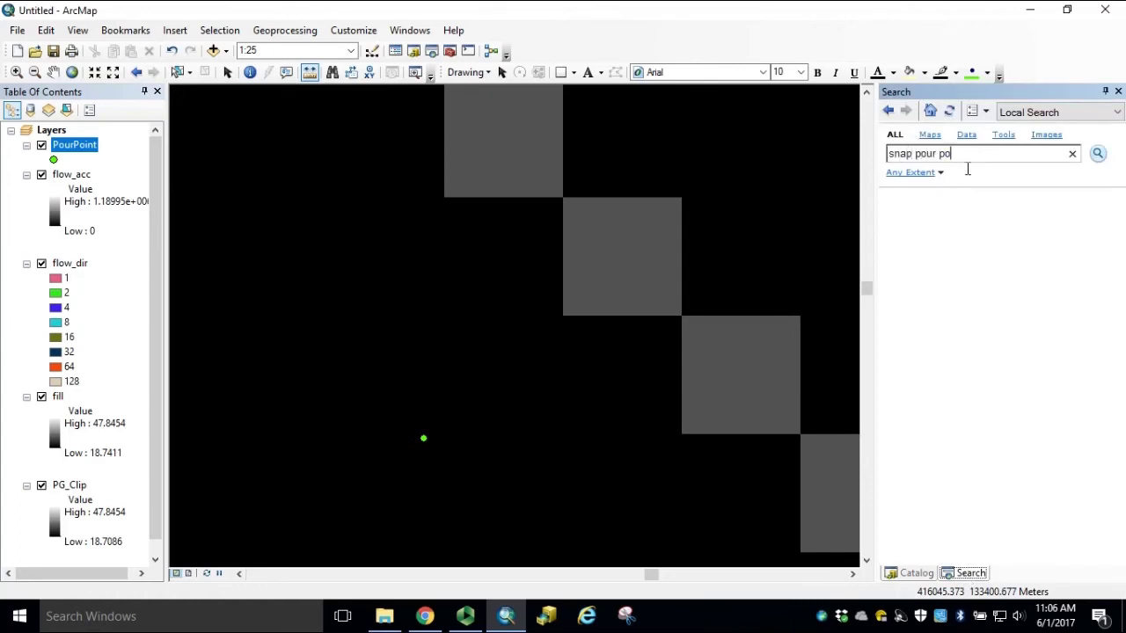
key(Return)
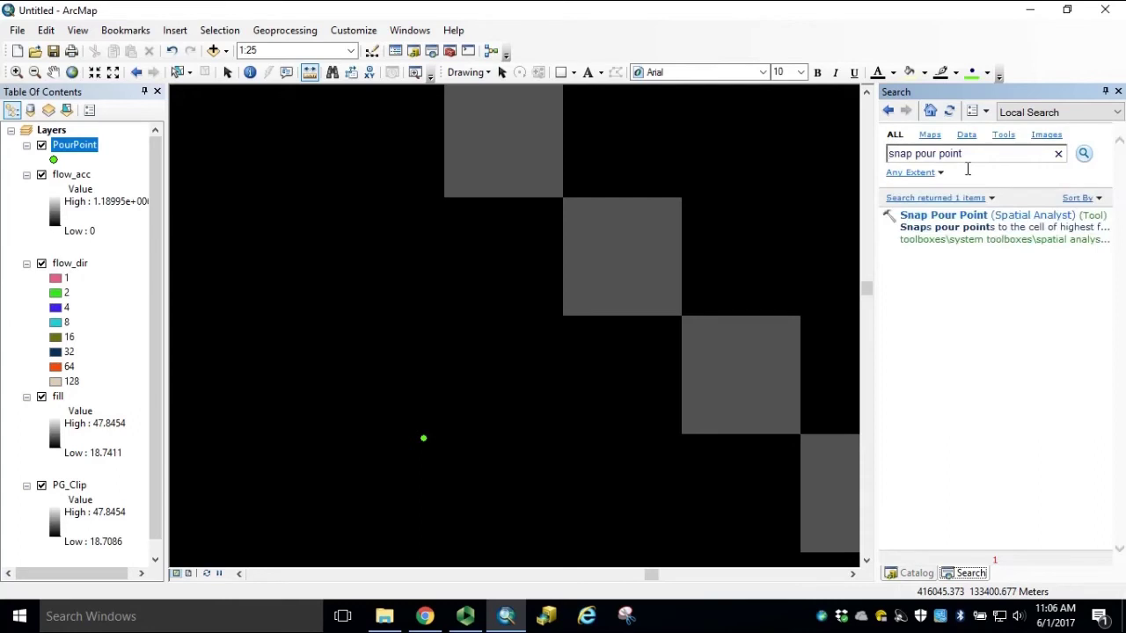
click(967, 217)
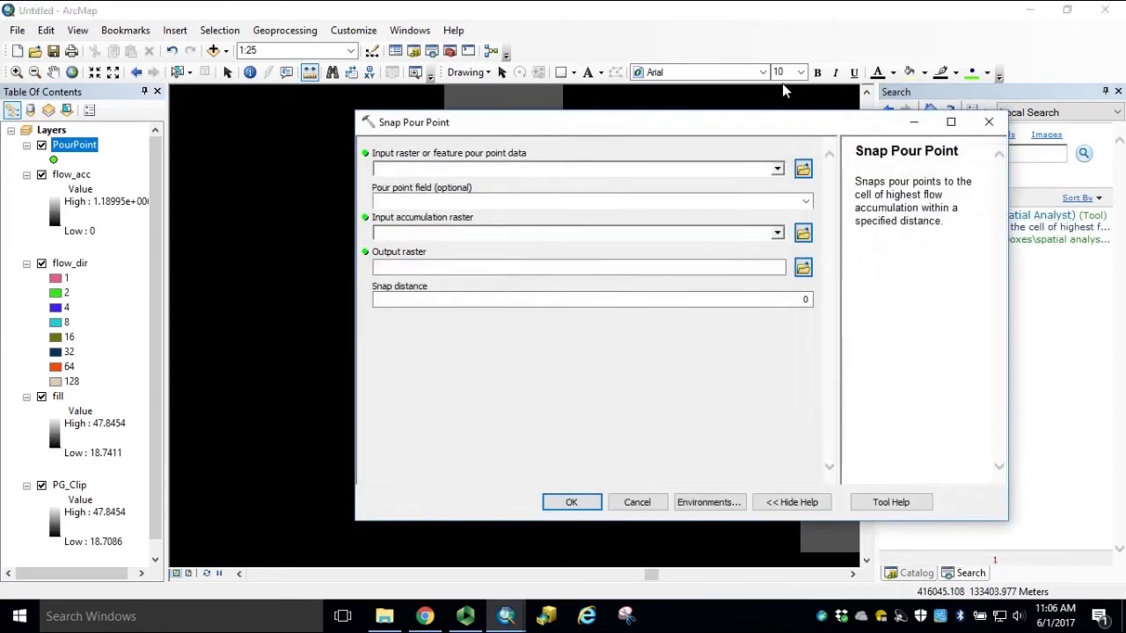
- Snap PourPoint to the flow_acc raster within a distance of 3, saving snap_pp in the Watershed folder
click(777, 169)
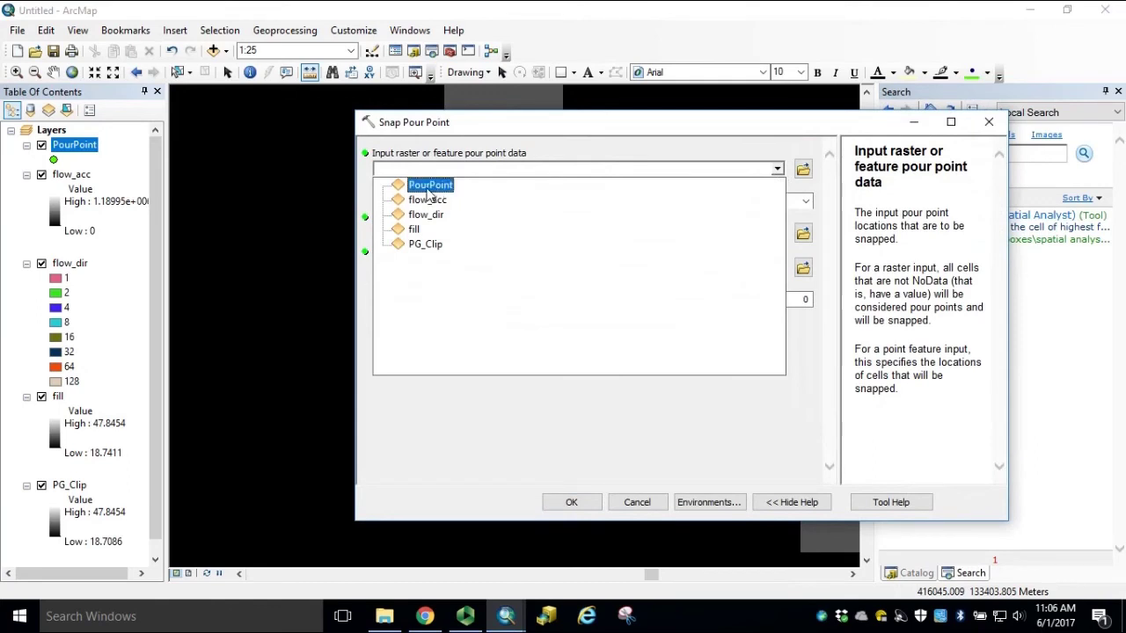
click(428, 188)
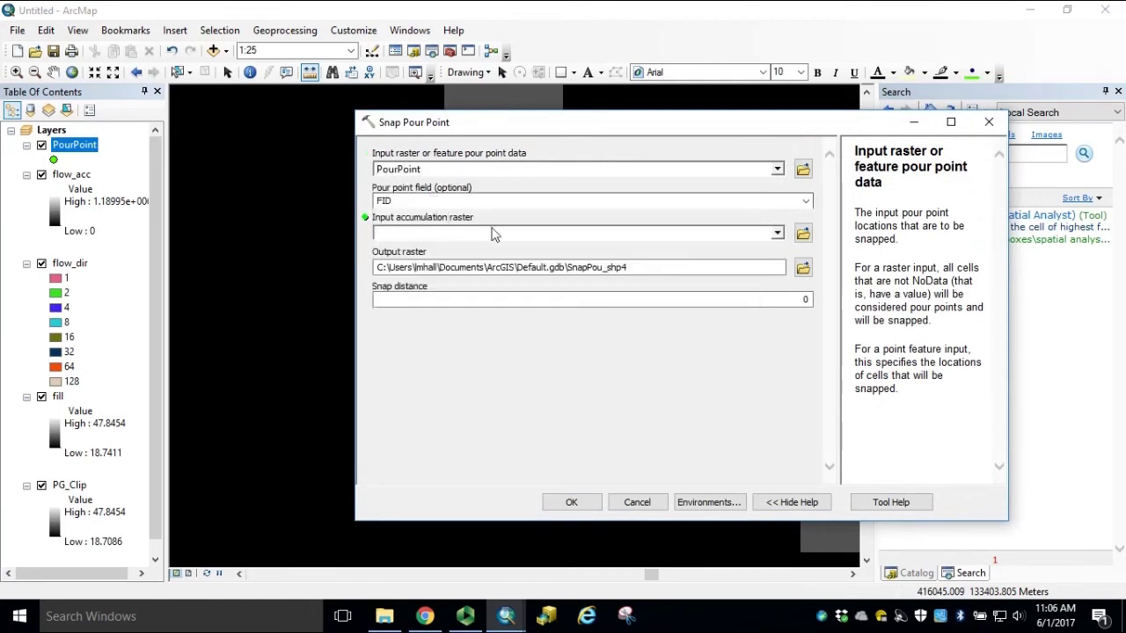
click(777, 234)
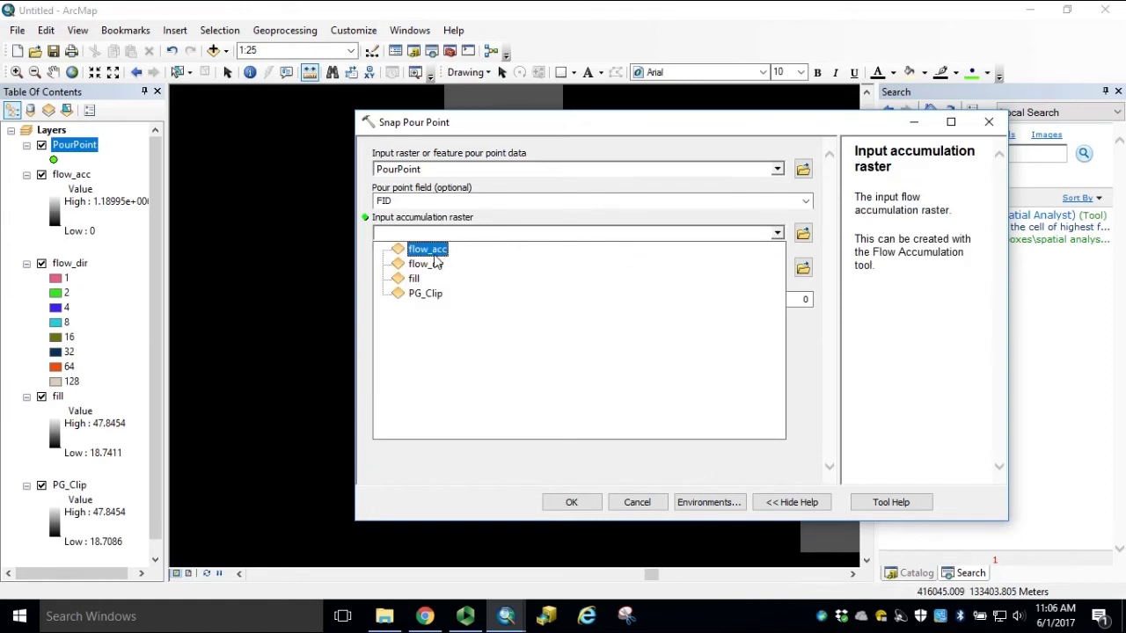
click(427, 250)
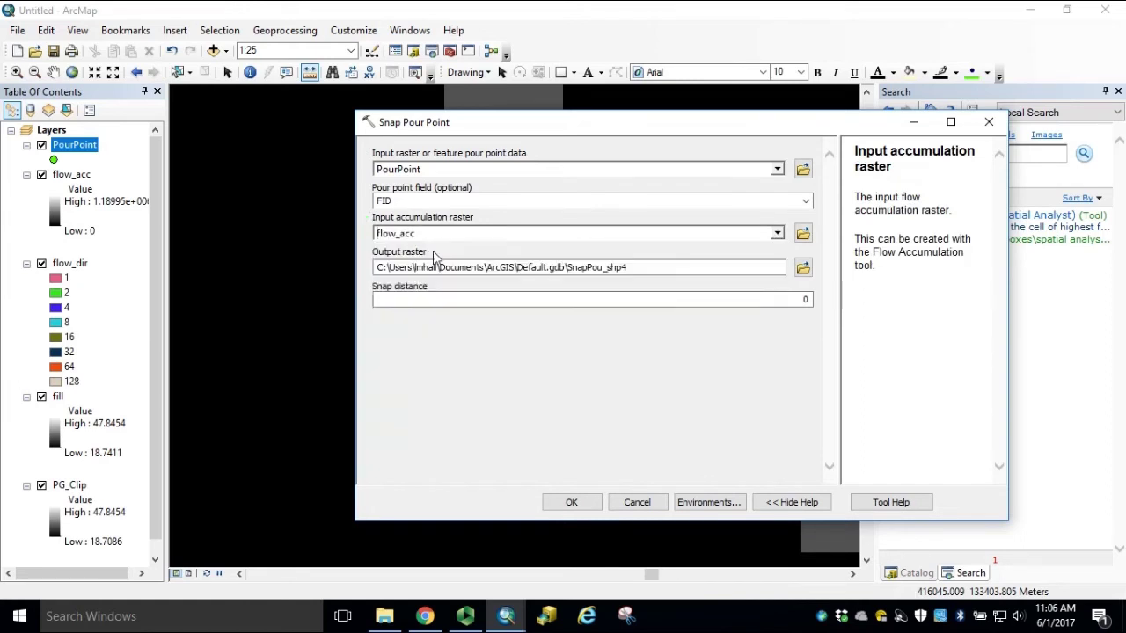
click(803, 267)
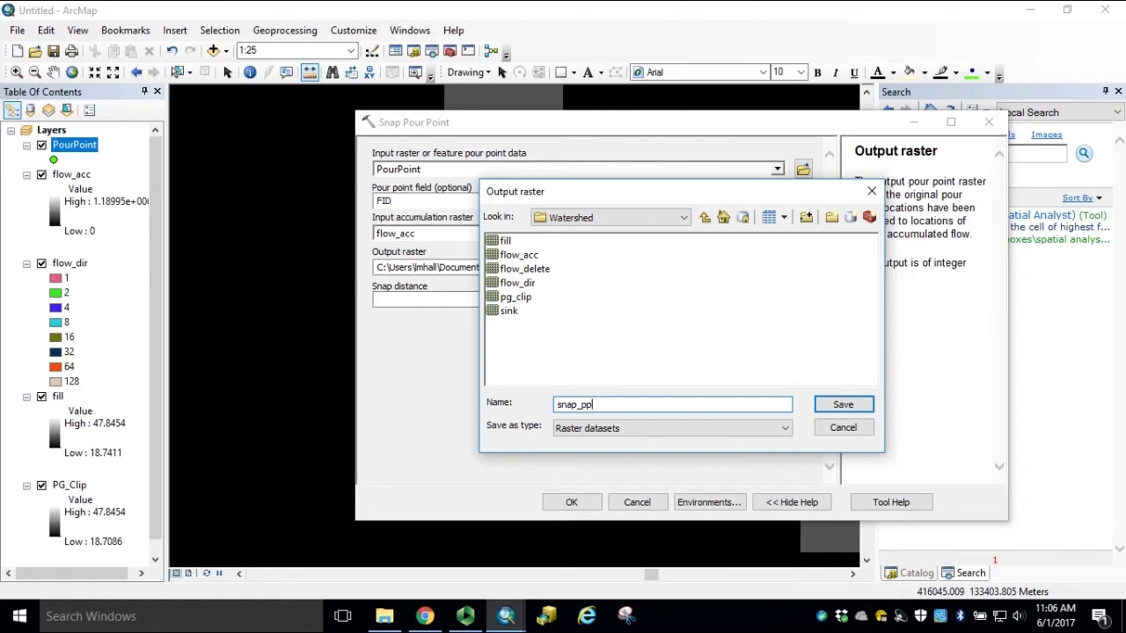
click(843, 407)
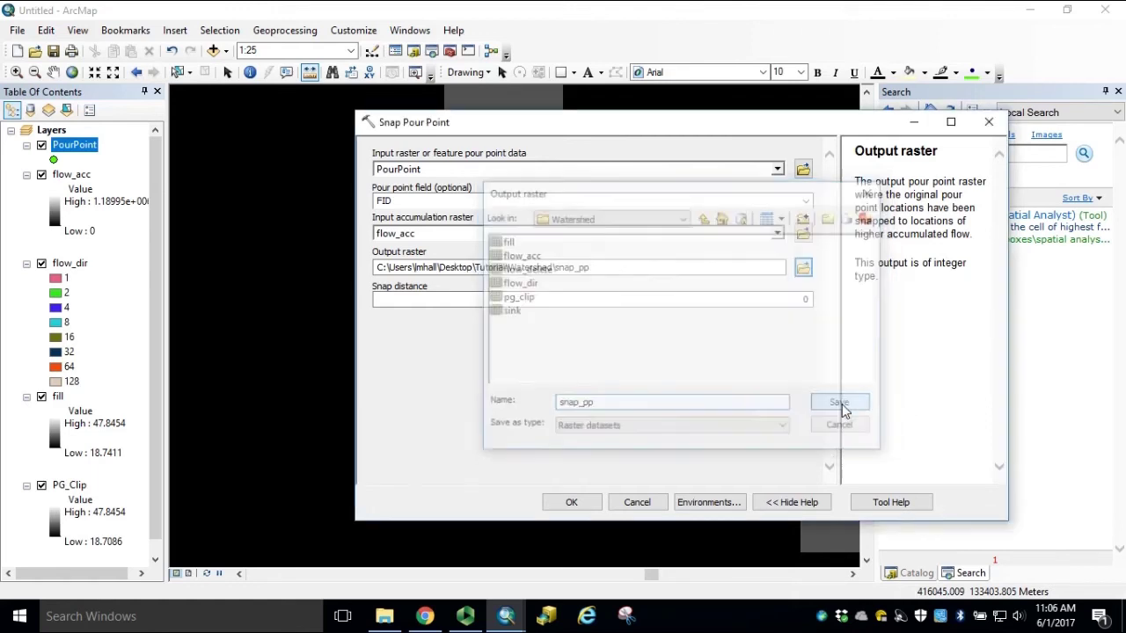
click(803, 299)
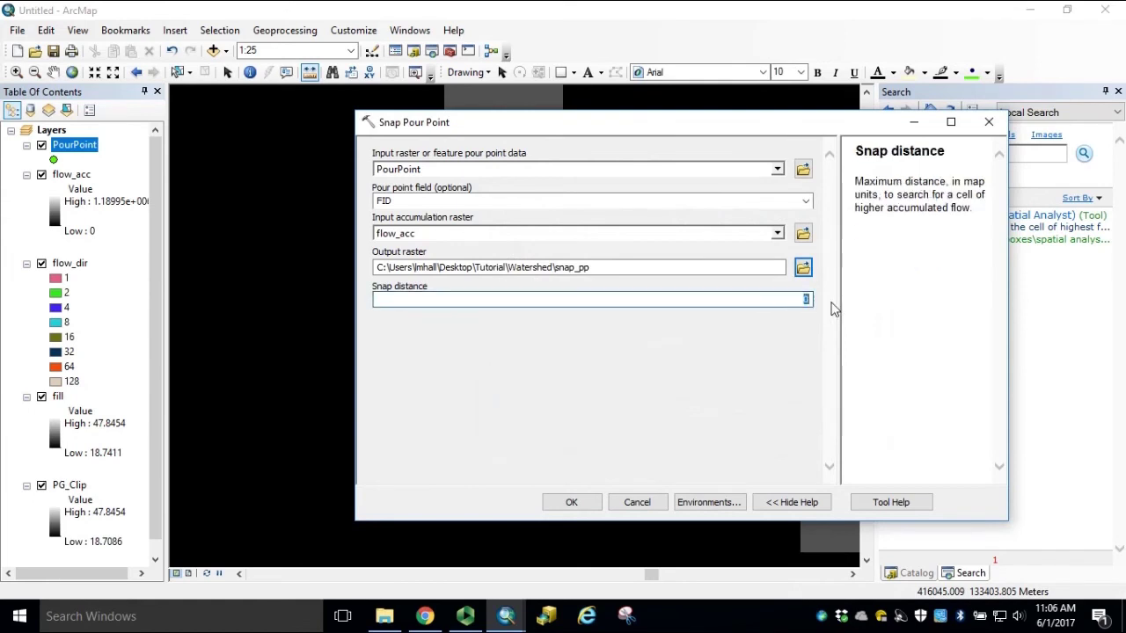
text(3)
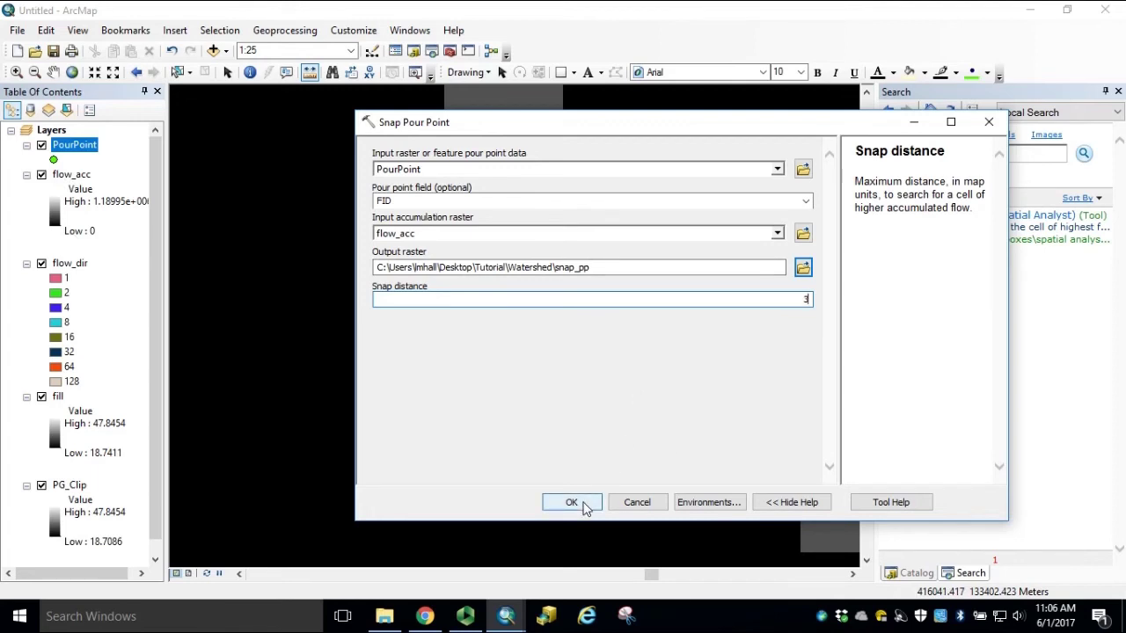
click(572, 503)
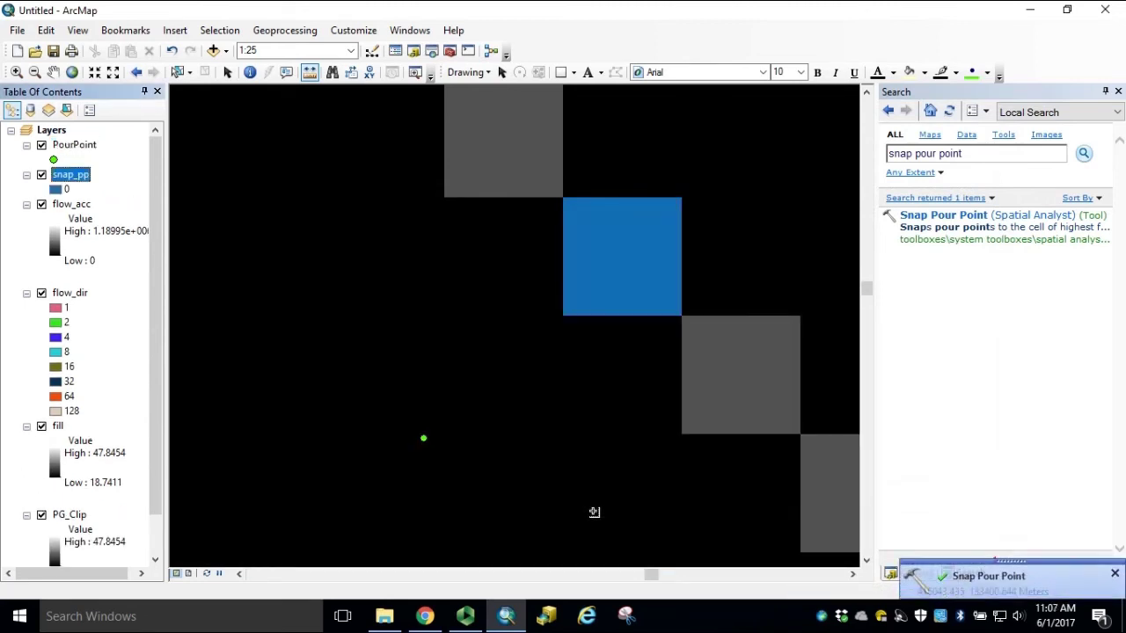
- Toggle the snap_pp layer off and on to compare its cell with the underlying stream
click(41, 175)
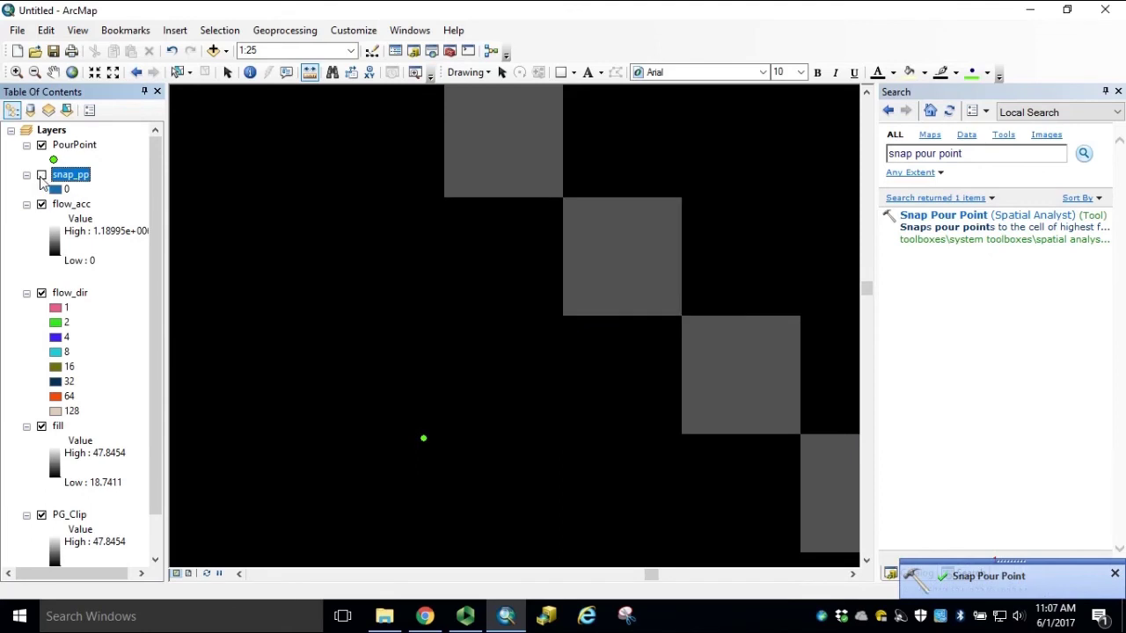
click(42, 175)
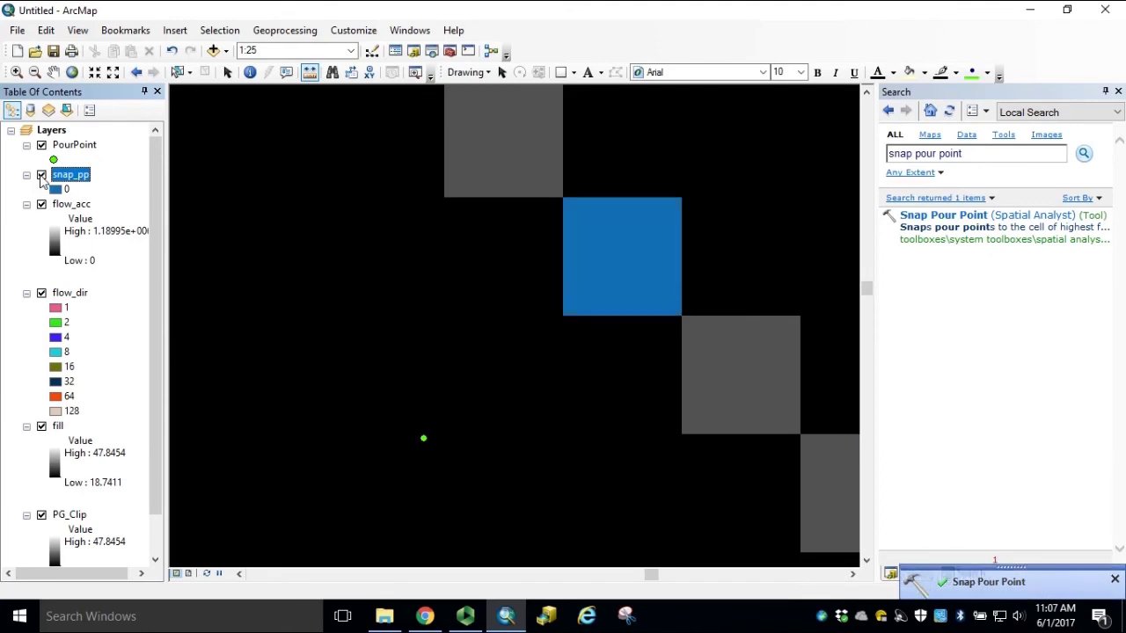
click(41, 175)
click(41, 175)
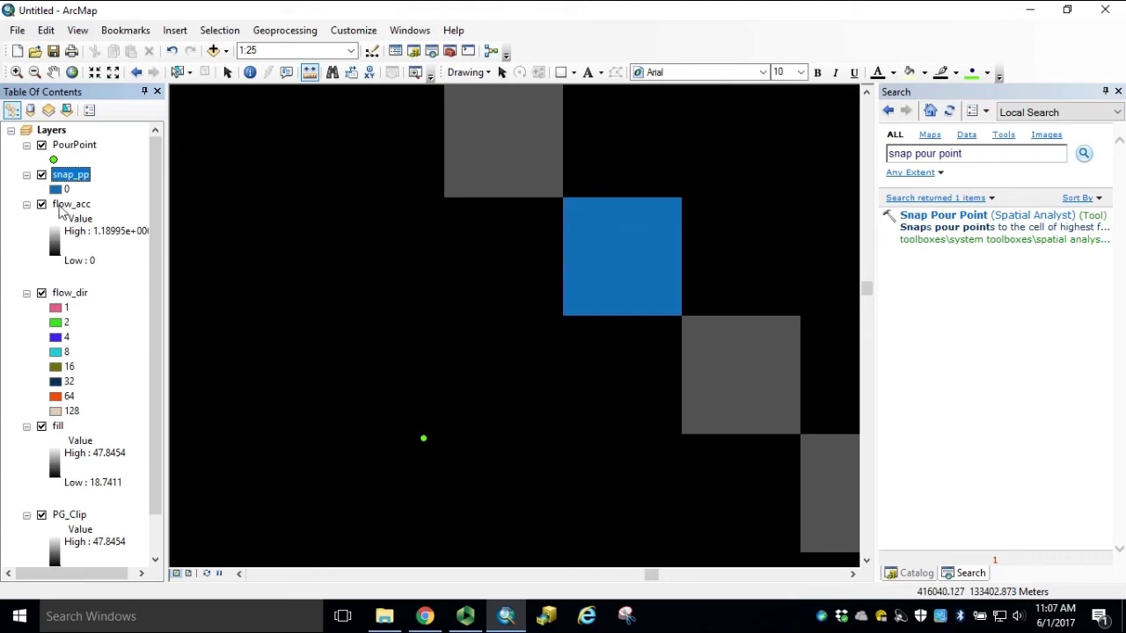
click(42, 175)
click(41, 176)
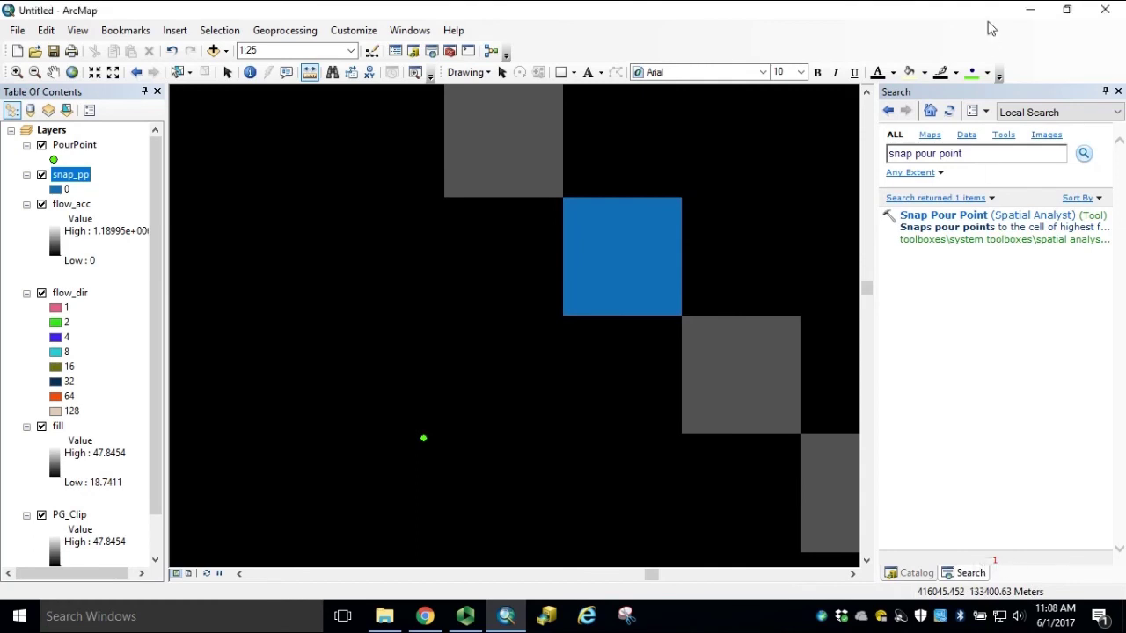
- Search for 'watershed' in the Search window and launch the Watershed tool
triple_click(989, 157)
text(watershed)
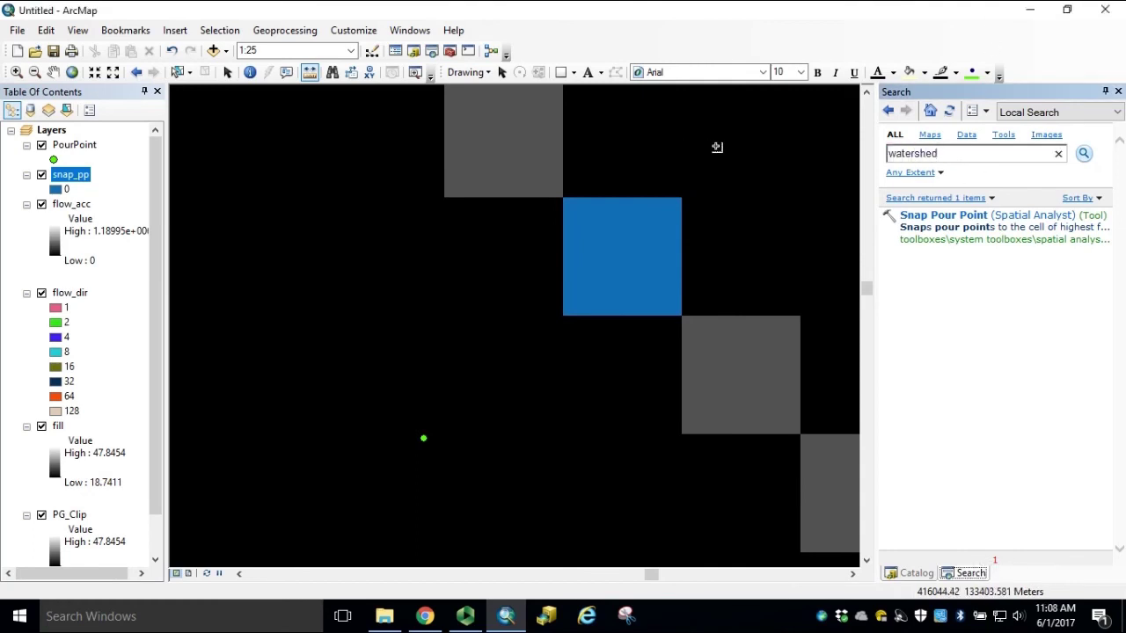
key(Return)
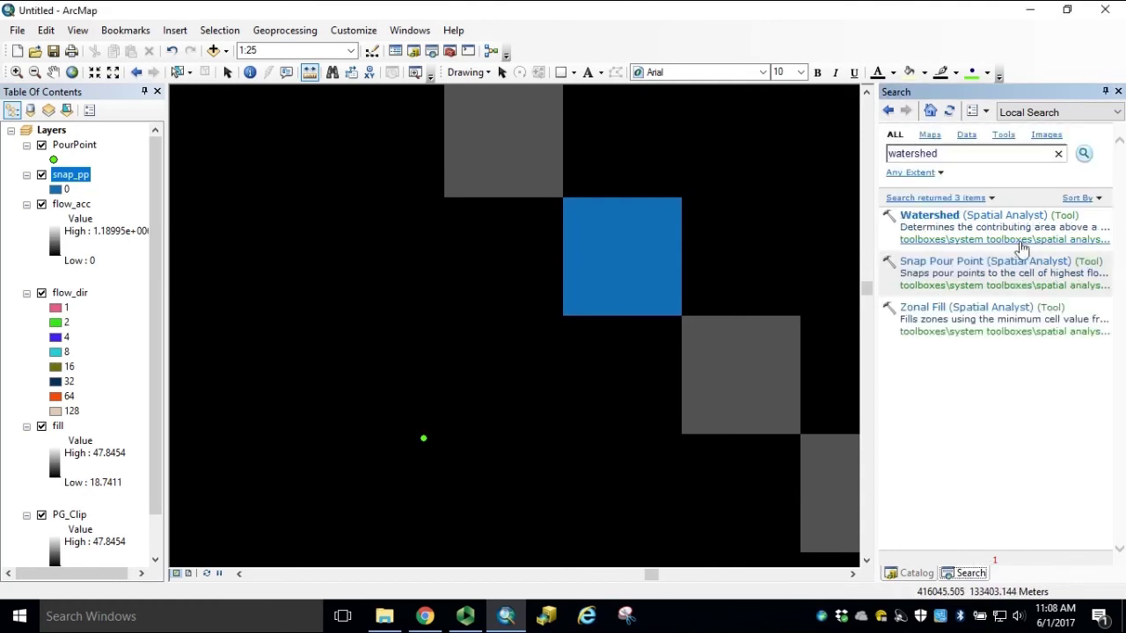
click(971, 217)
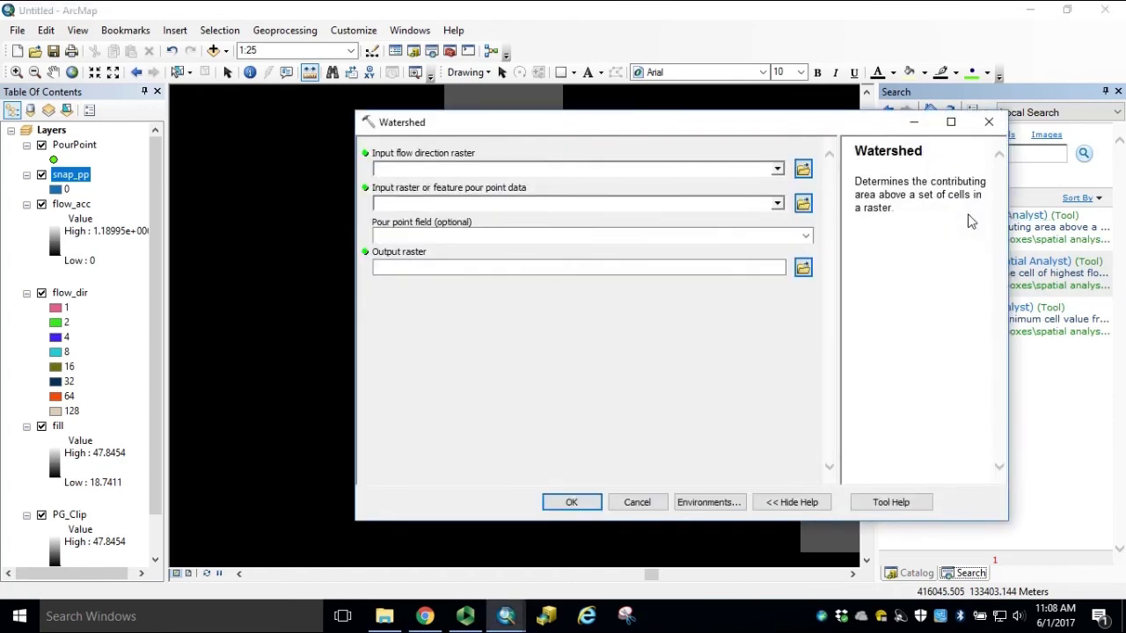
- Delineate the watershed from flow_dir and snap_pp, saving it as 'watershed' in the Watershed folder
click(778, 168)
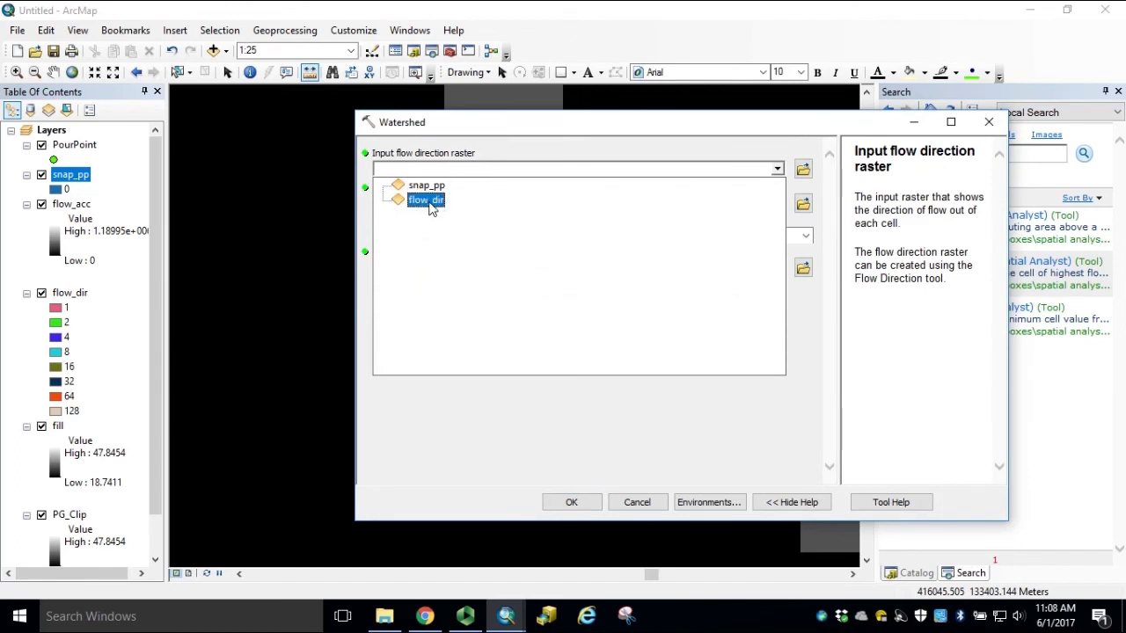
click(430, 208)
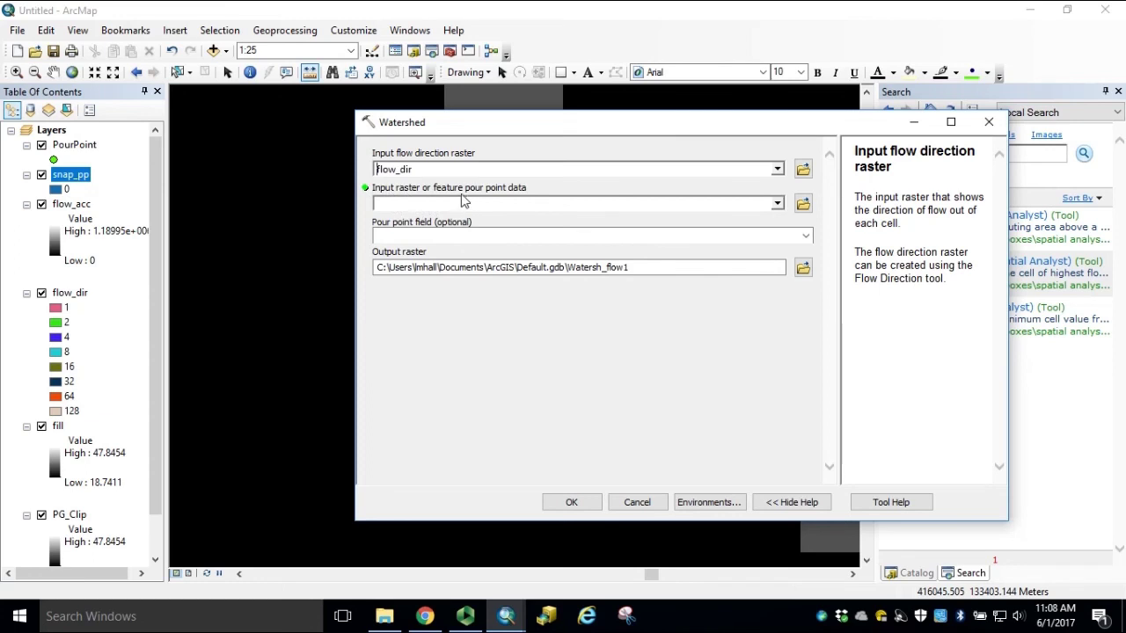
click(779, 204)
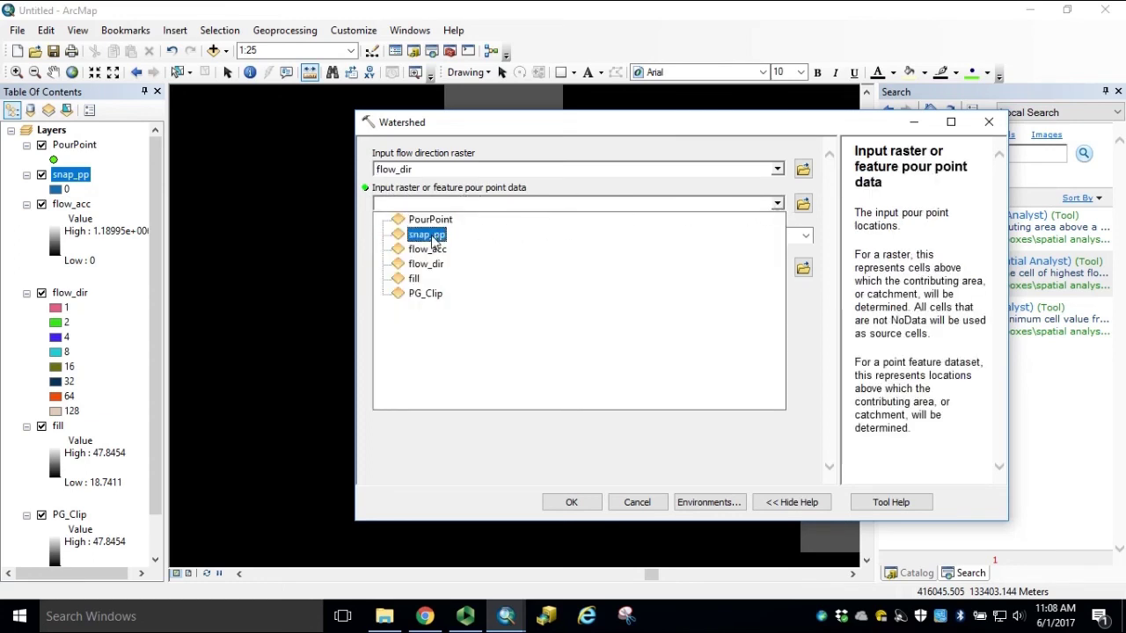
click(429, 235)
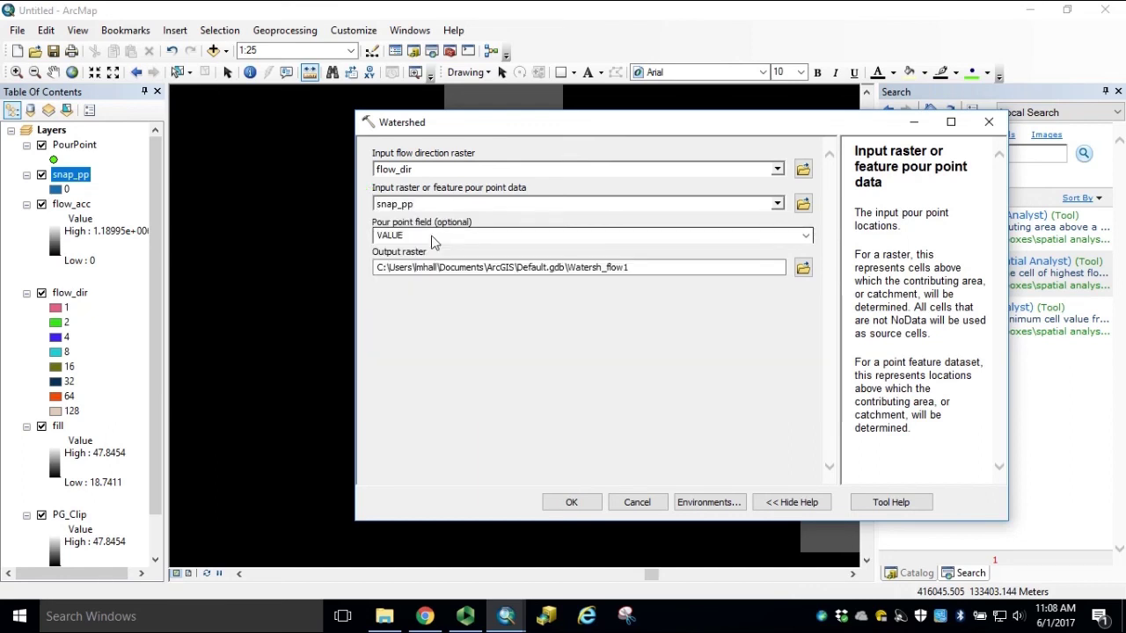
click(803, 269)
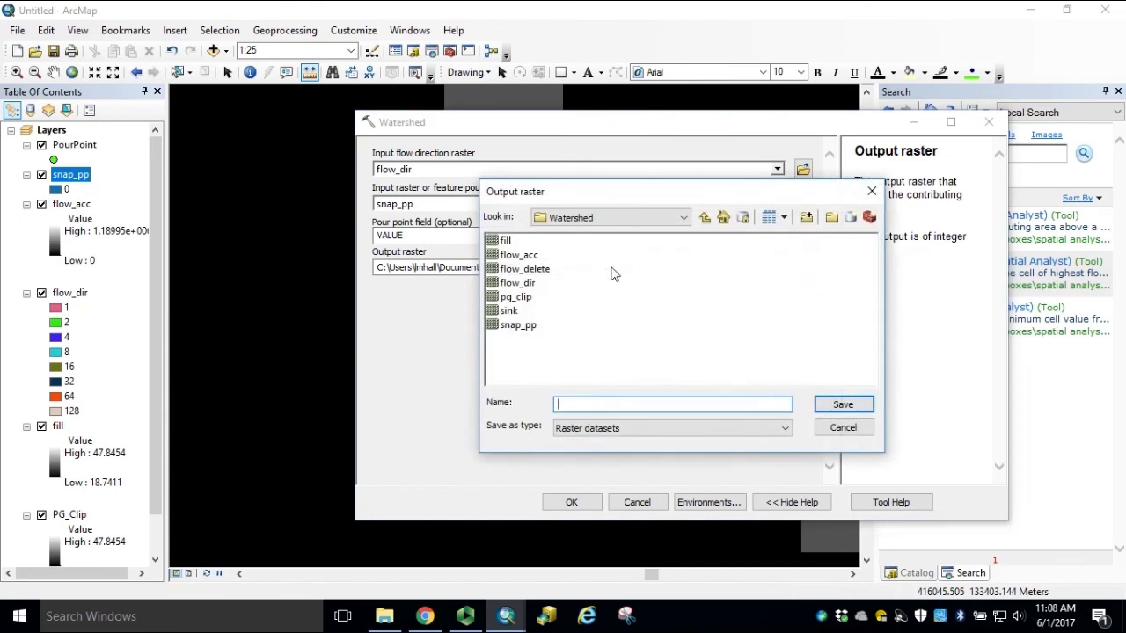
text(watershed)
click(843, 405)
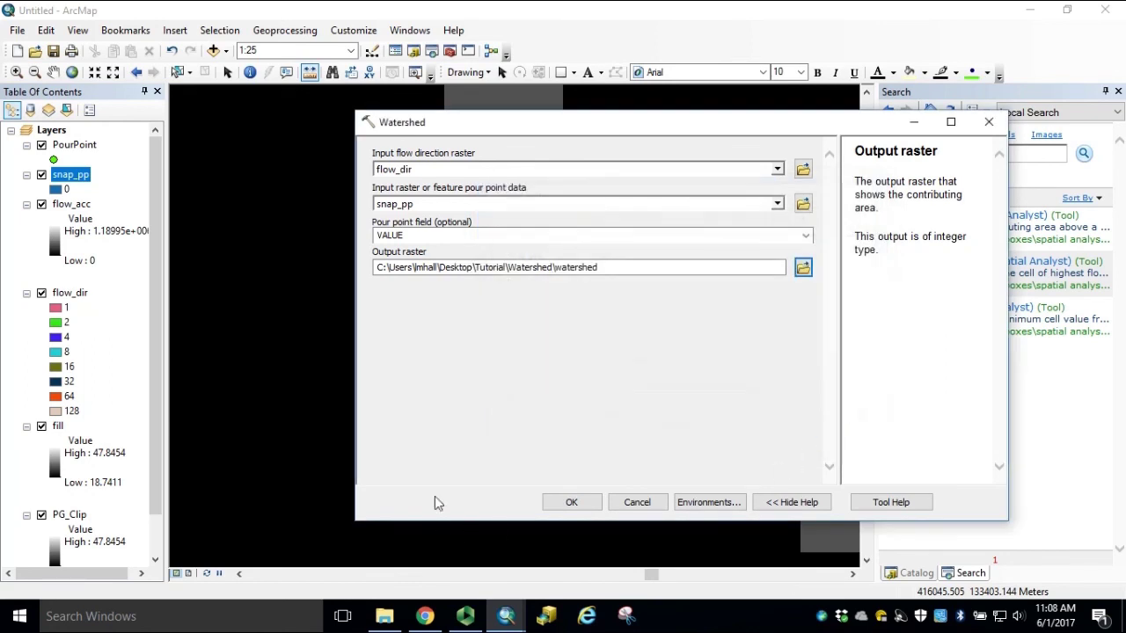
click(590, 506)
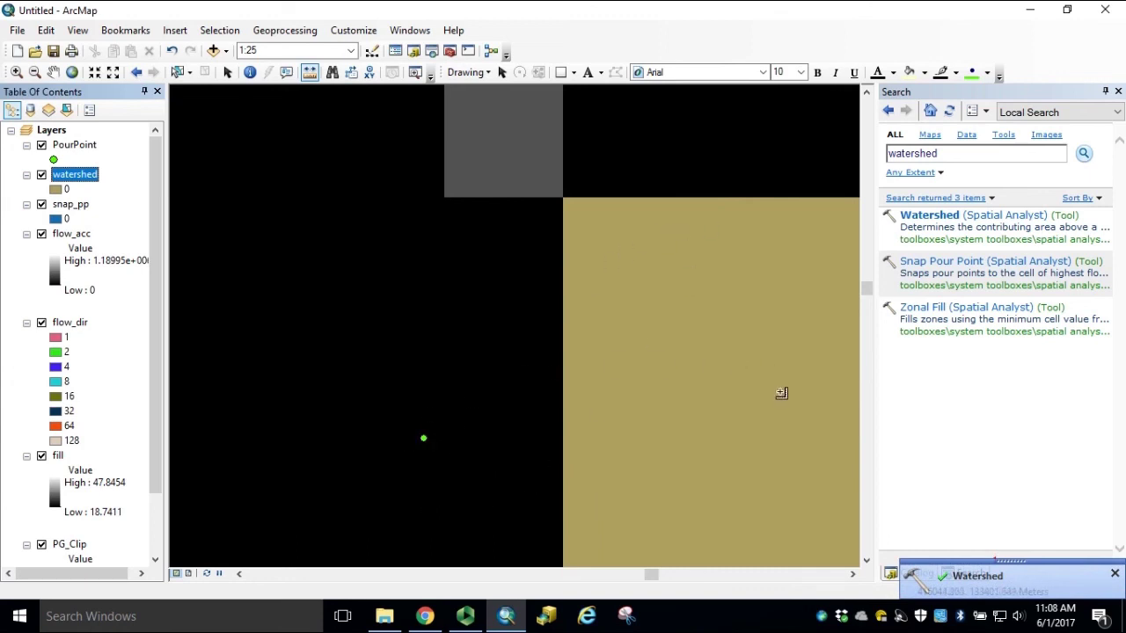
- Pan the map left to see more of the new watershed layer
drag(781, 393, 628, 373)
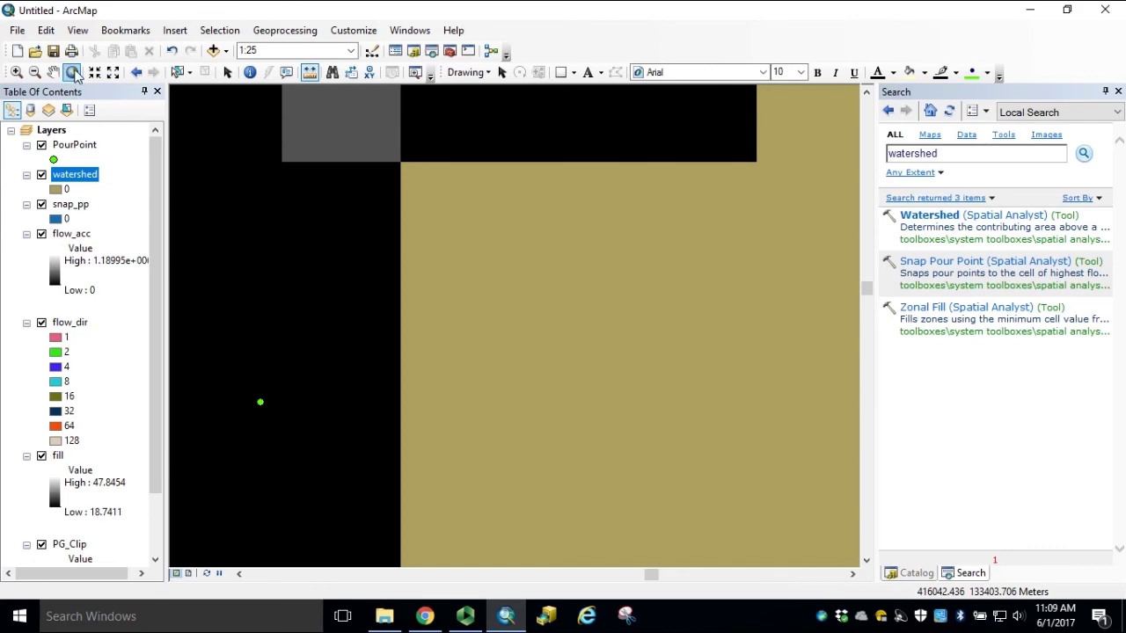
- Zoom to full extent to show the entire catchment and stream
click(72, 72)
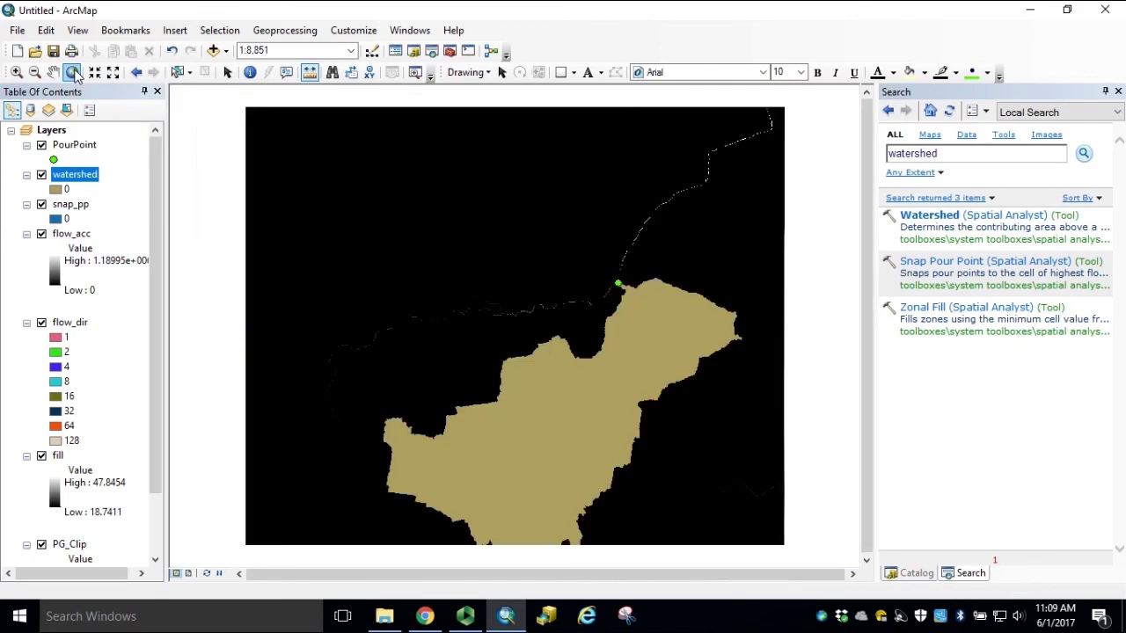